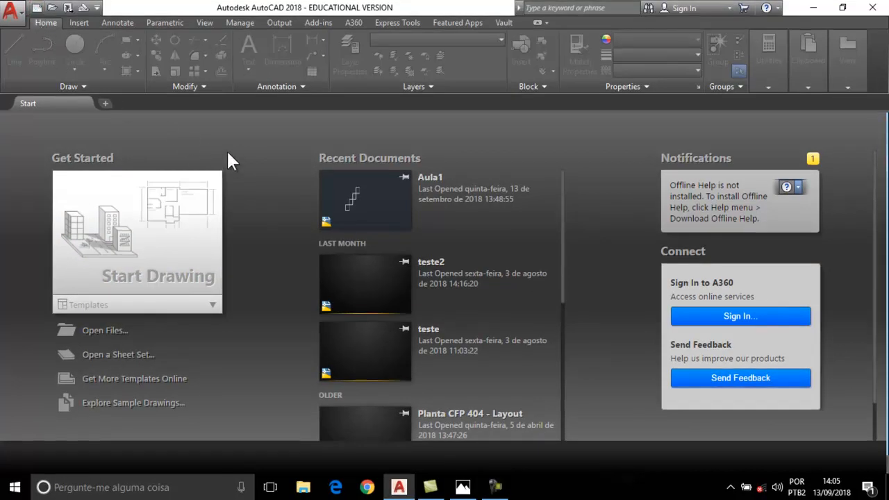
Create the new blank Drawing2 from the acadiso.dwt template.
click(35, 8)
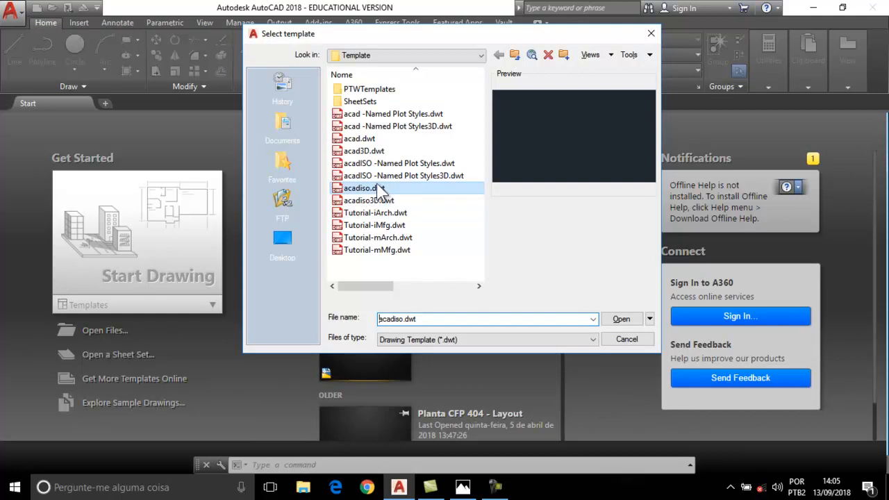
click(378, 188)
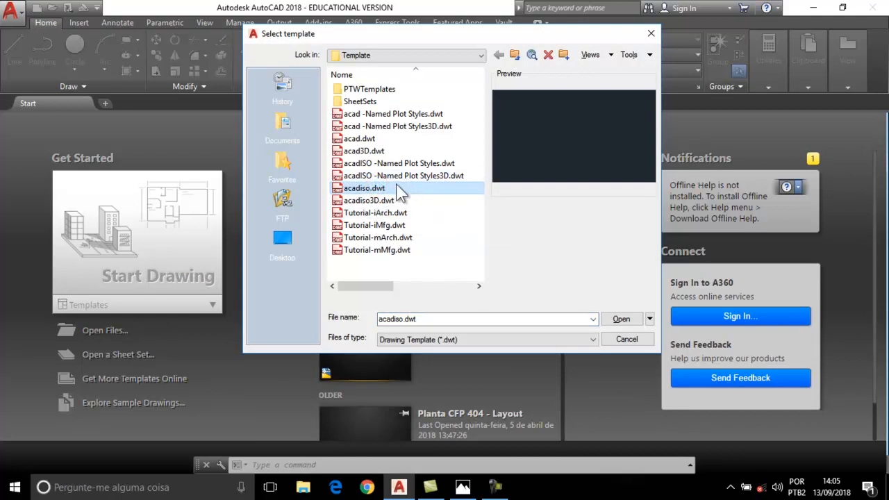
click(621, 321)
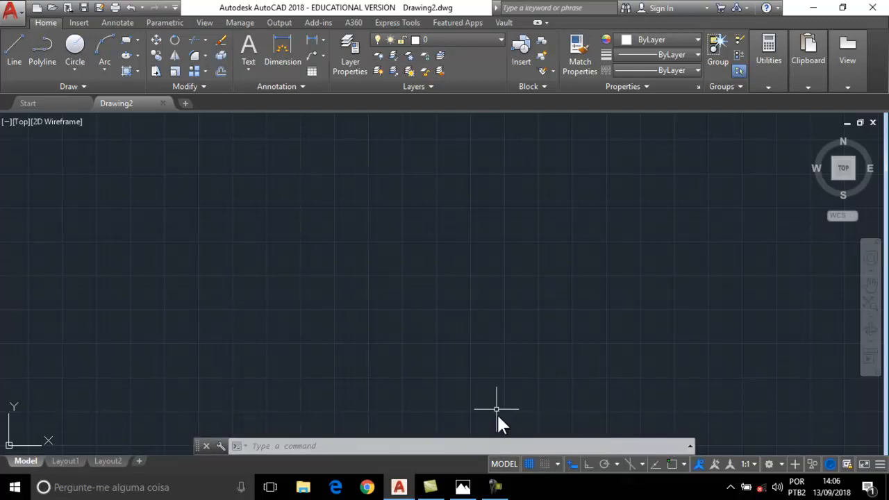
Turn on grid snapping, toggle the grid display off and back on, and show the snap options.
click(545, 464)
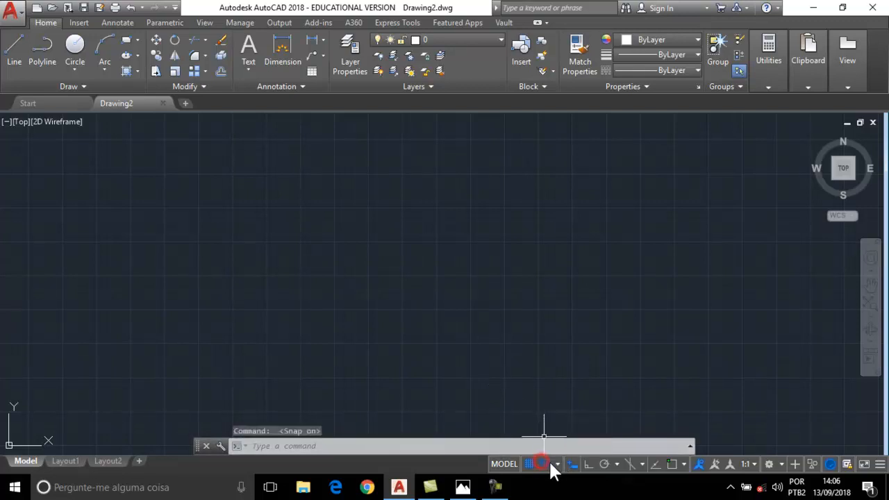
click(528, 464)
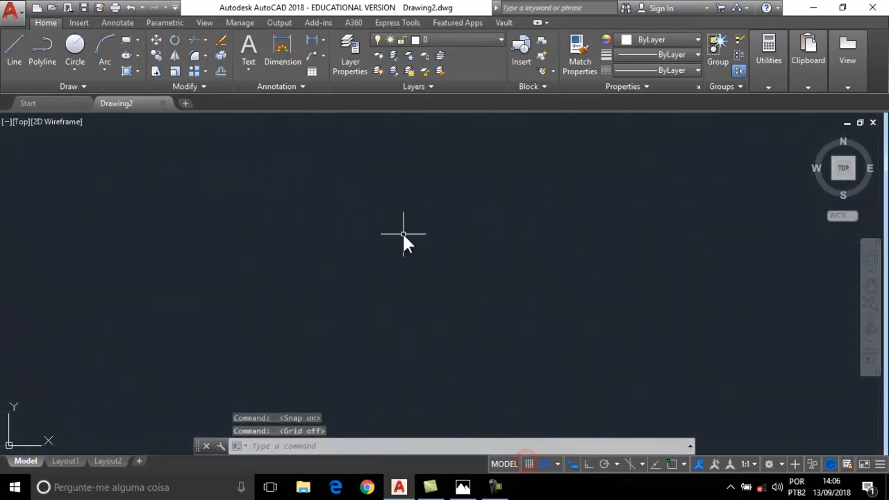
click(529, 464)
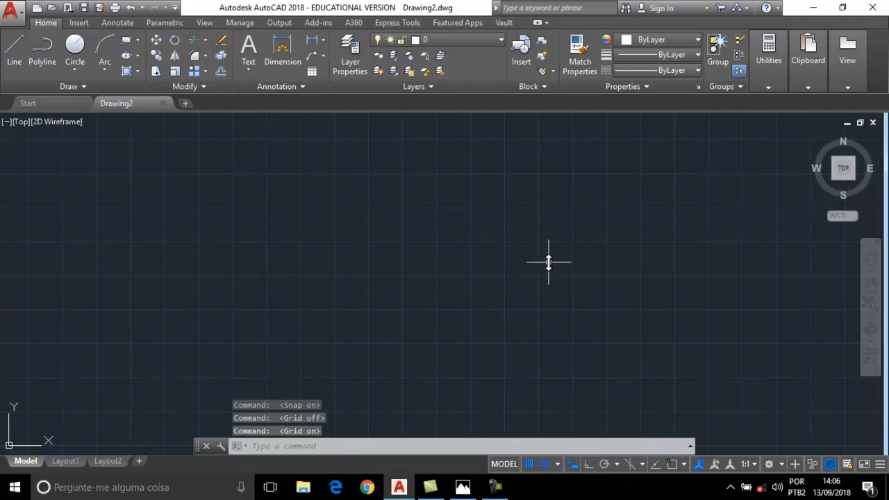
click(558, 464)
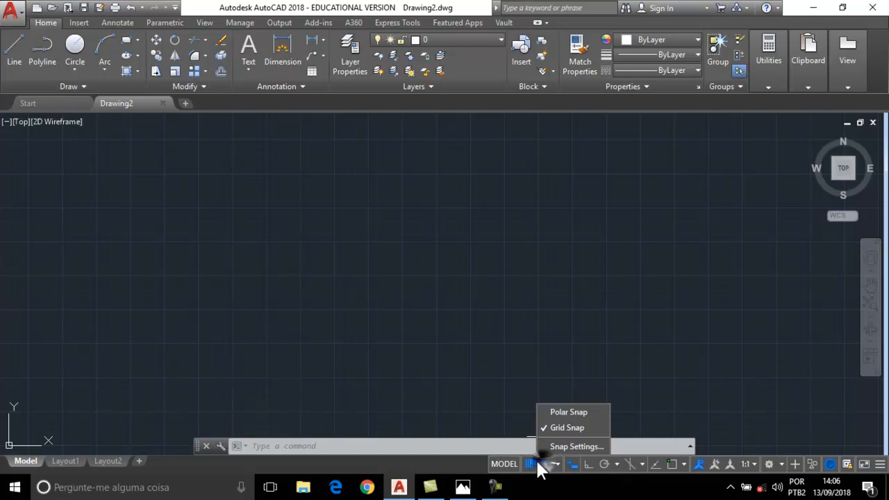
right_click(530, 464)
right_click(545, 464)
click(560, 465)
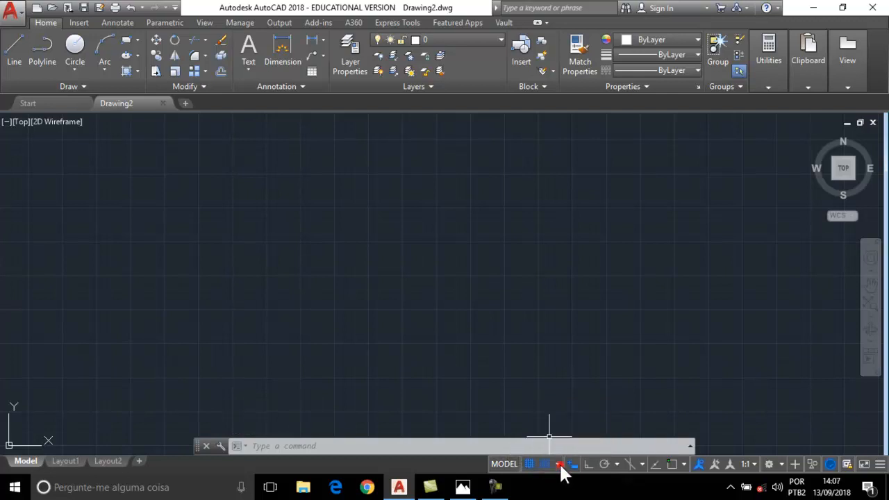
click(556, 464)
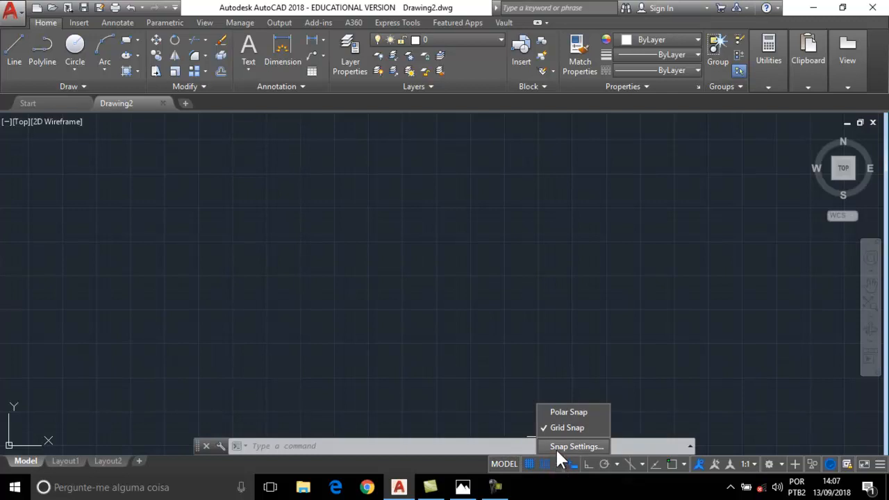
In Drafting Settings, set snap X/Y and grid X/Y spacing to 100, then apply.
click(556, 447)
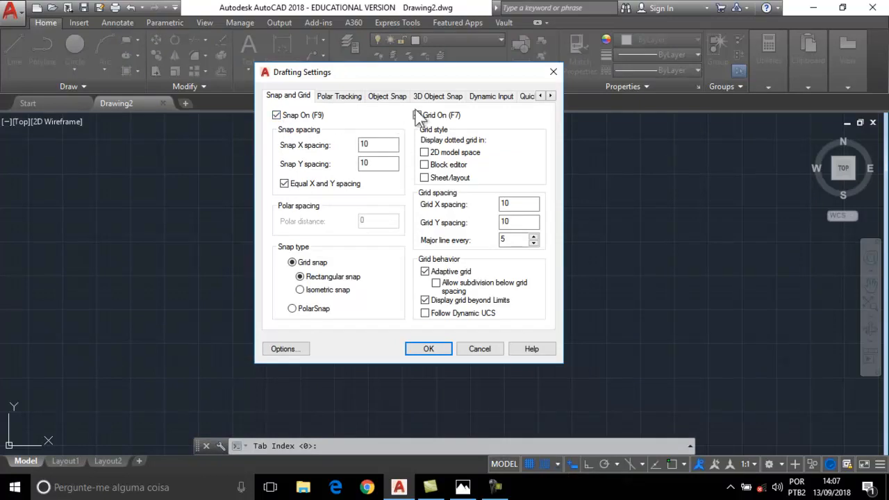
double_click(368, 145)
key(BackSpace)
text(10)
double_click(372, 145)
text(10)
click(376, 163)
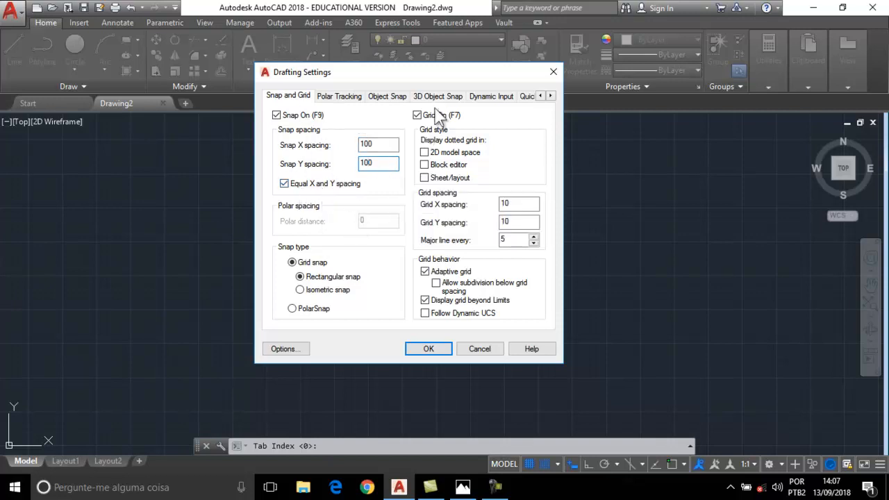
click(511, 203)
double_click(508, 203)
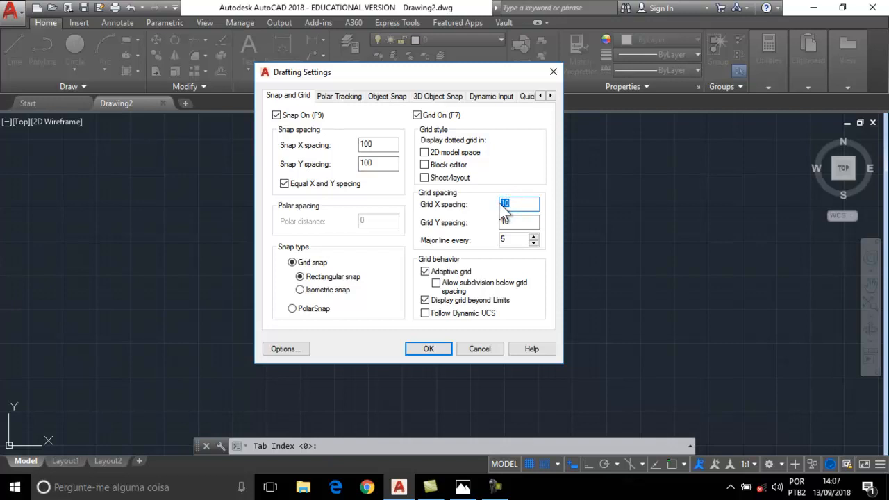
drag(514, 221, 487, 224)
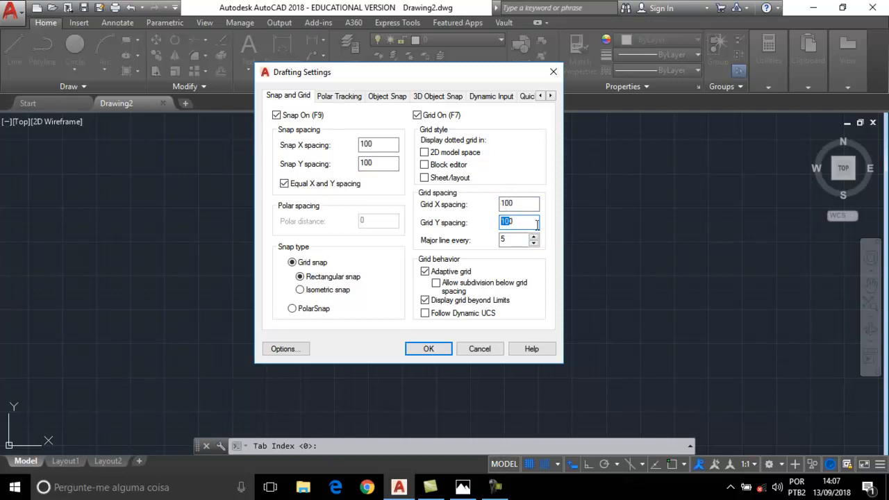
click(421, 351)
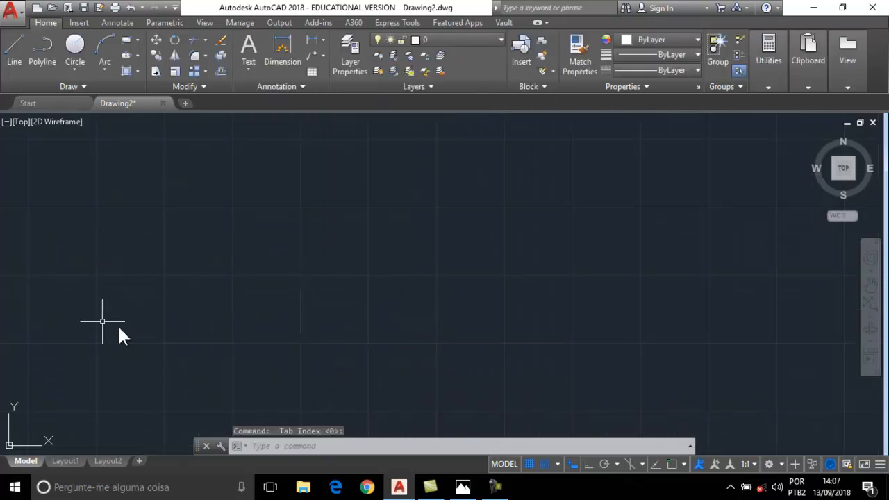
Zoom in and pan the blank drawing, then display the list of Arc drawing methods.
scroll(210, 324, up, 2)
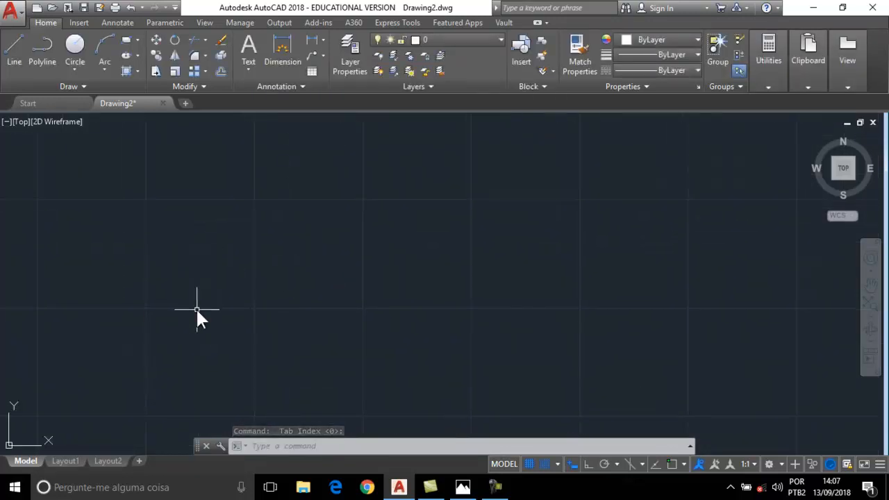
middle_drag(256, 298, 325, 271)
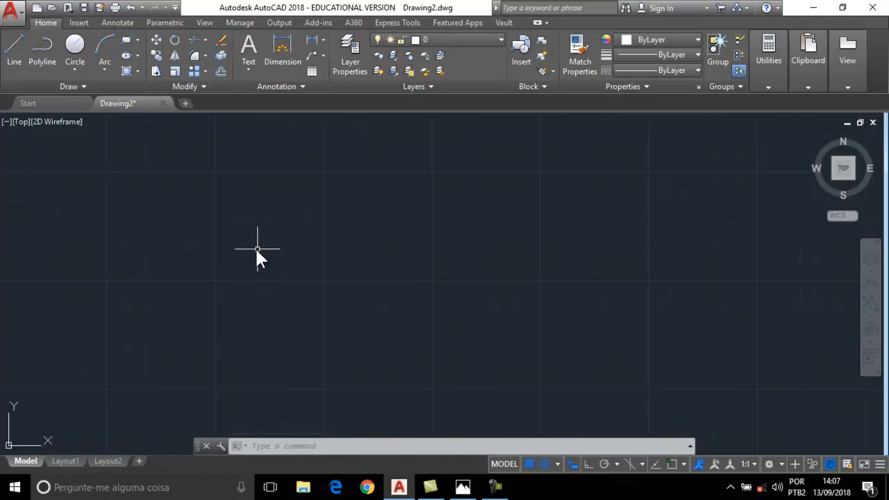
scroll(276, 276, down, 2)
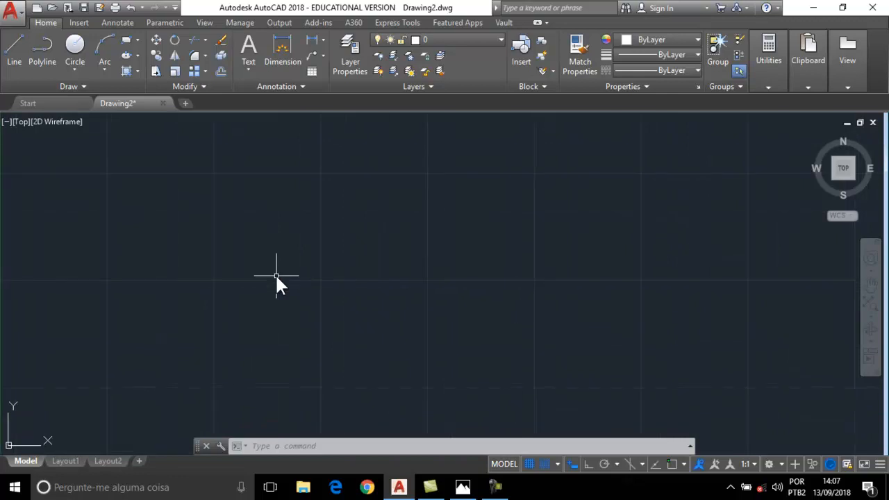
scroll(277, 276, up, 4)
middle_drag(245, 294, 305, 284)
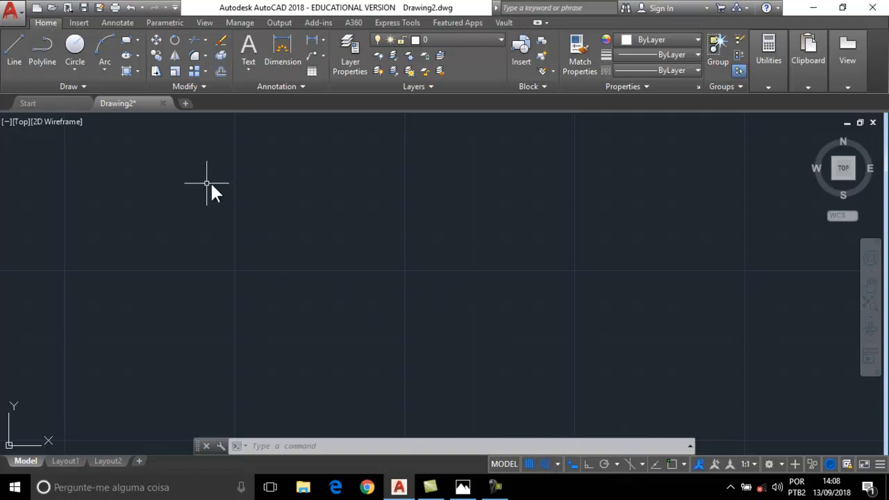
click(103, 68)
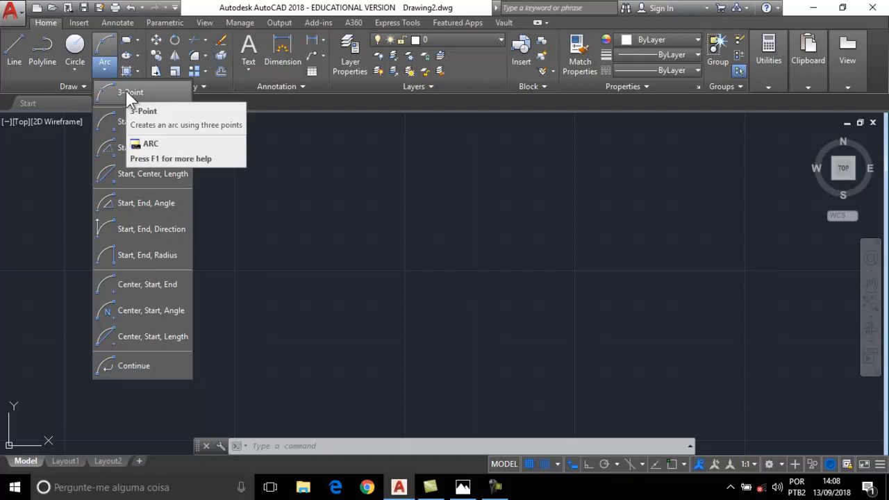
Draw a 3-Point half-circle arc bulging right through three grid points.
click(130, 94)
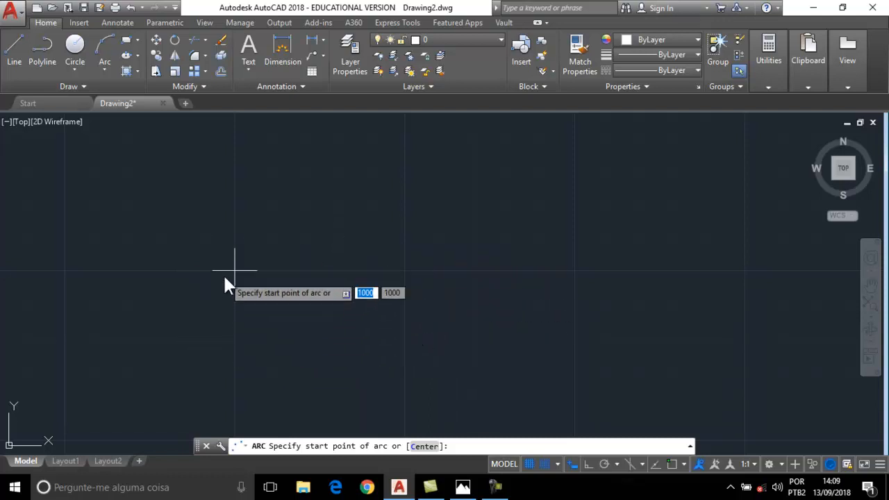
click(234, 339)
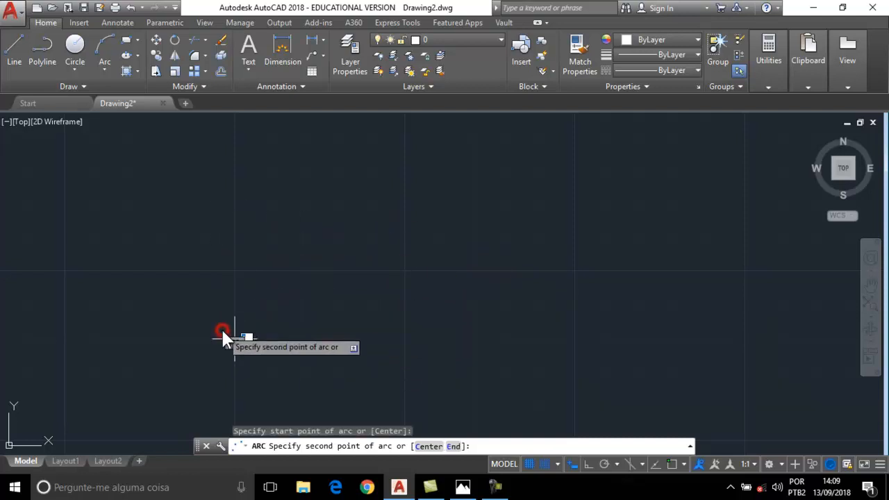
click(298, 274)
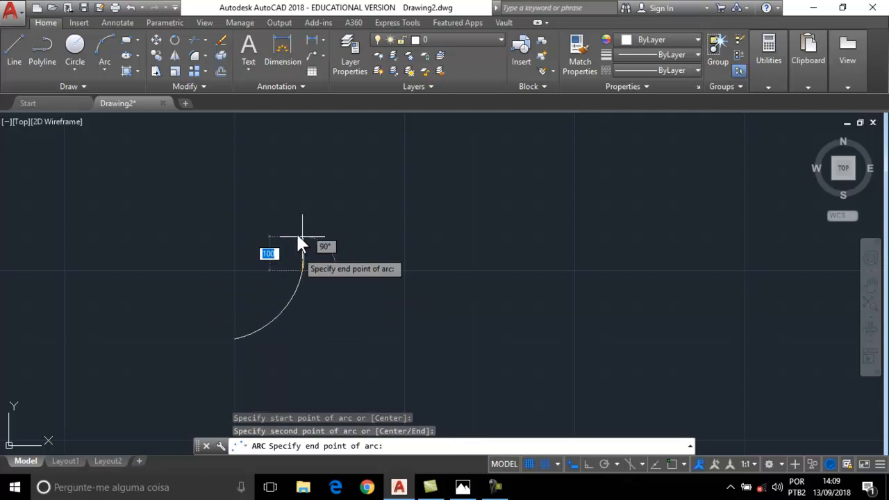
click(235, 203)
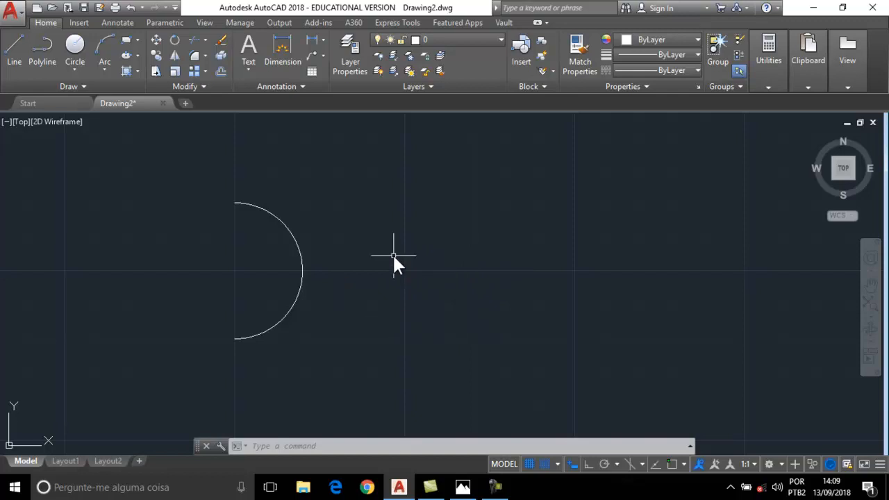
scroll(422, 257, down, 2)
middle_drag(418, 258, 241, 261)
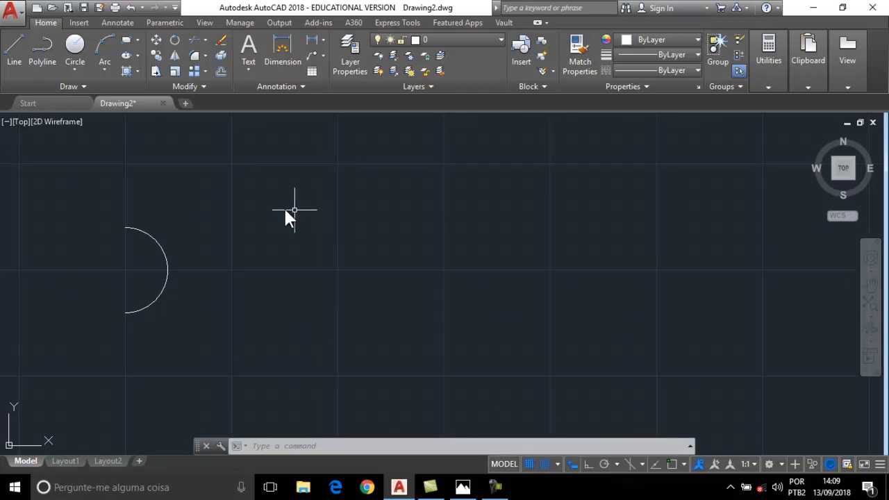
click(112, 68)
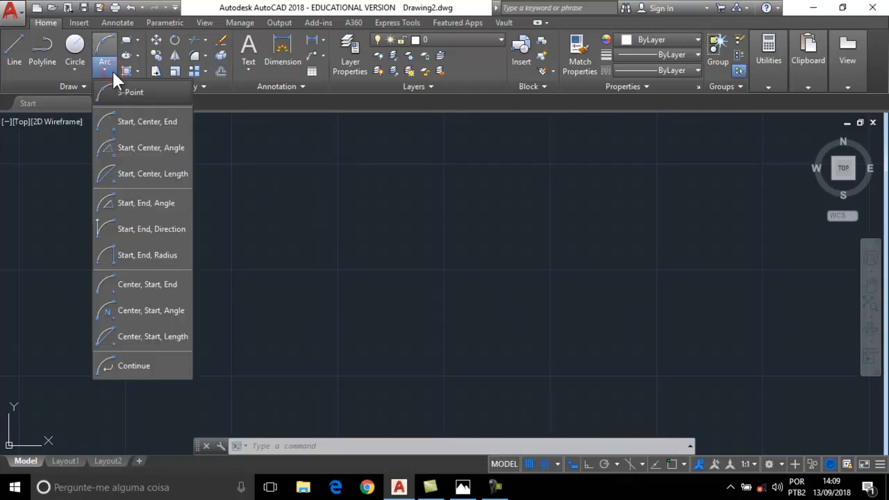
Draw a larger Start, Center, End arc beside the first half-circle.
click(153, 121)
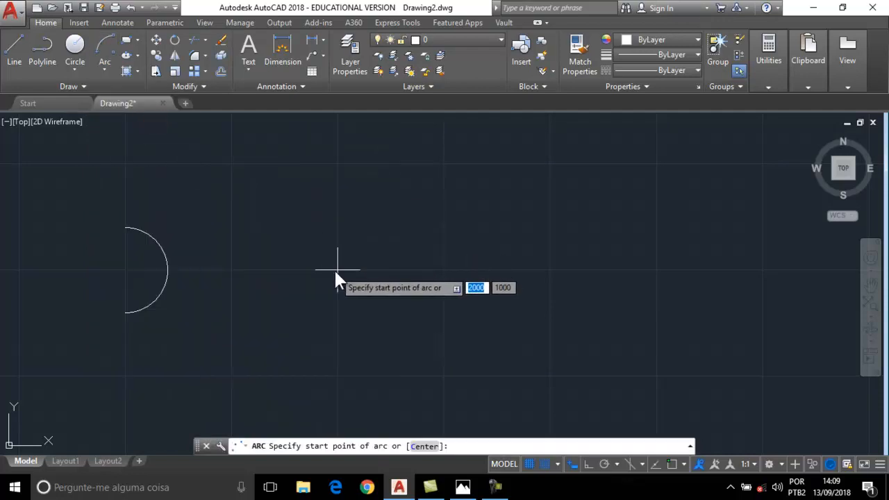
click(445, 270)
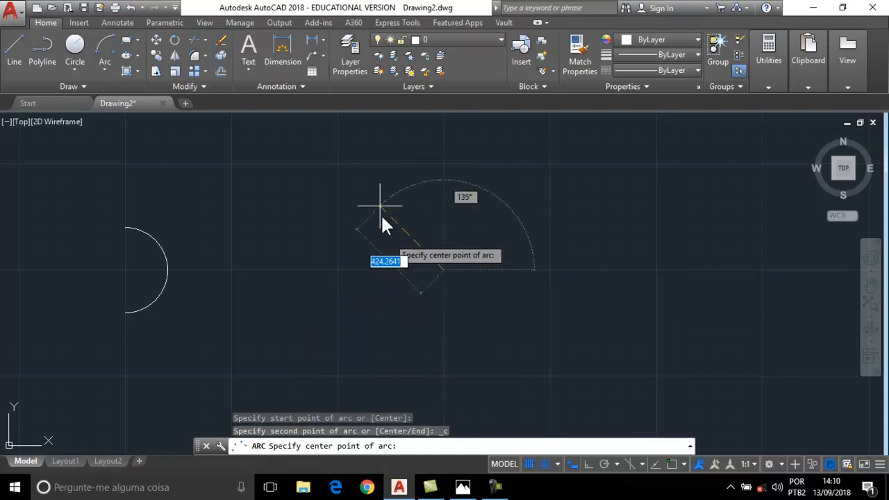
click(381, 205)
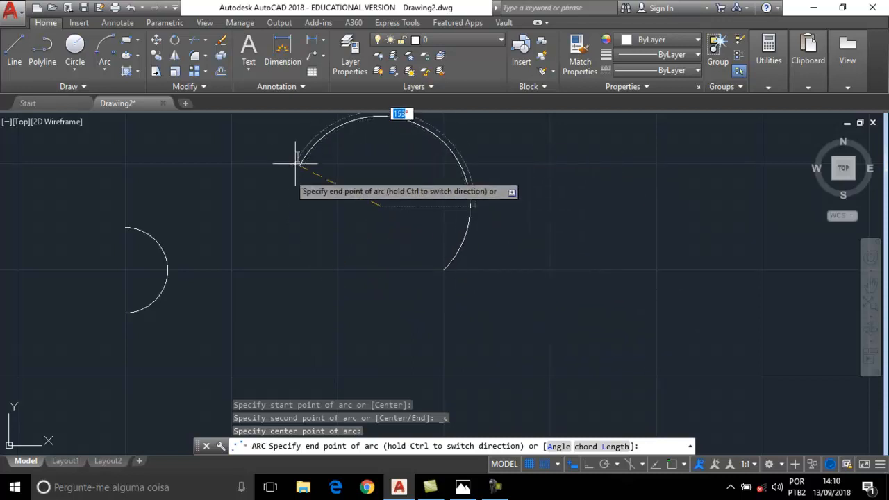
click(402, 122)
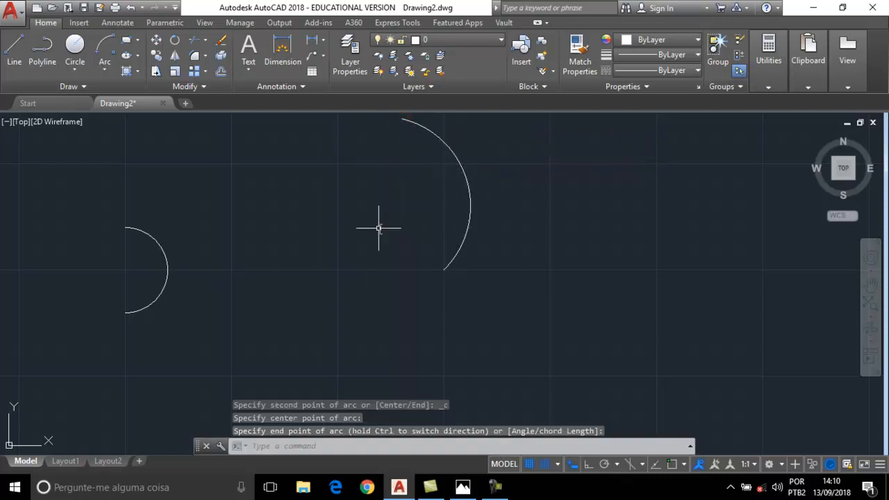
click(15, 48)
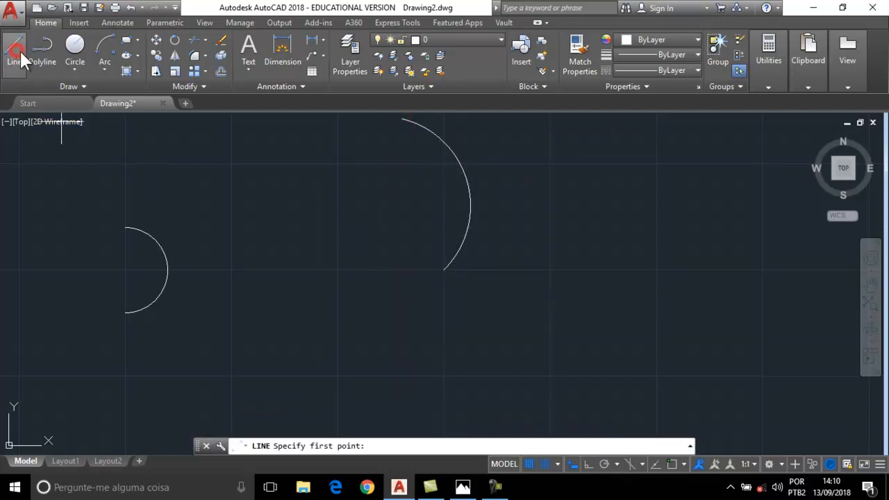
Trace a closed stepped L-shaped outline with the Line tool.
middle_drag(521, 277, 330, 274)
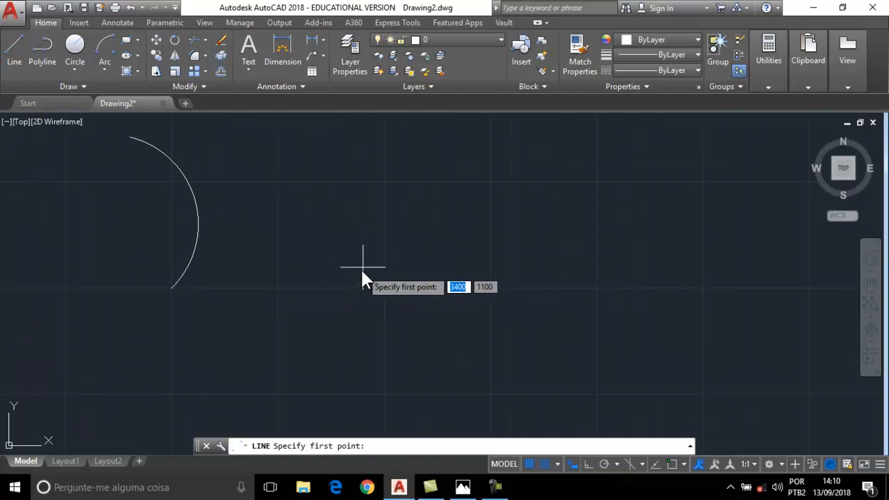
click(360, 267)
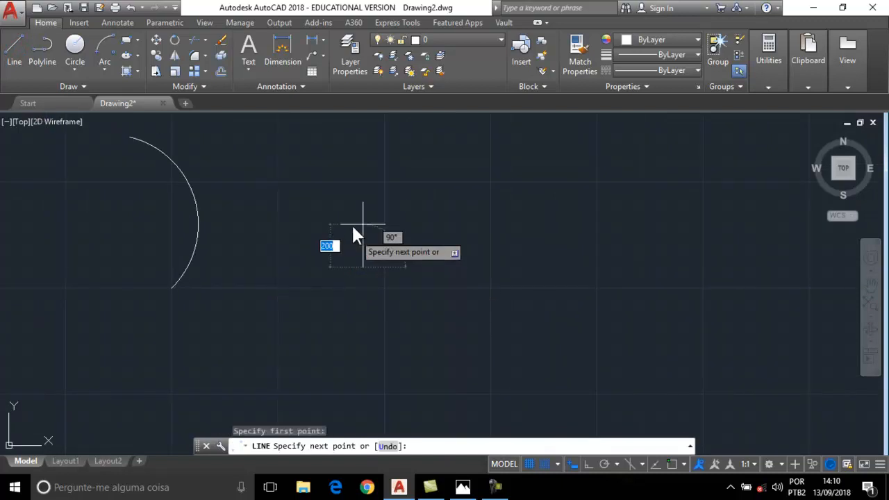
click(352, 224)
click(427, 224)
click(429, 184)
click(488, 182)
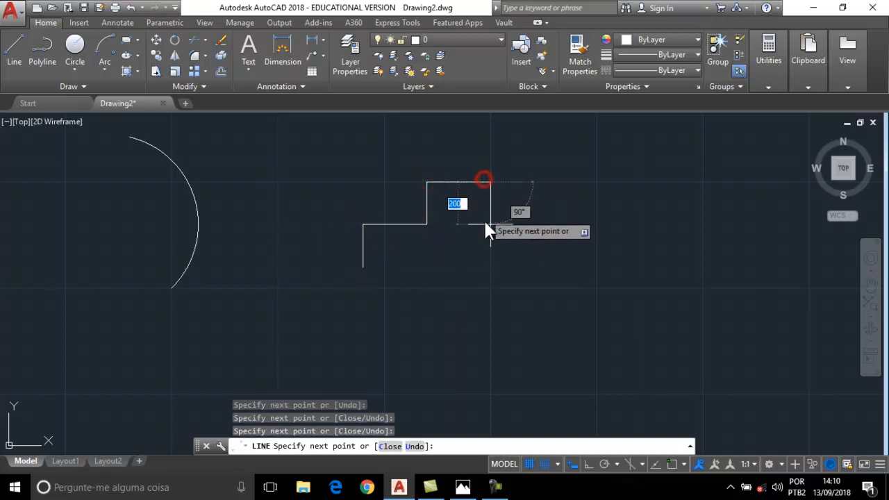
click(486, 269)
click(364, 266)
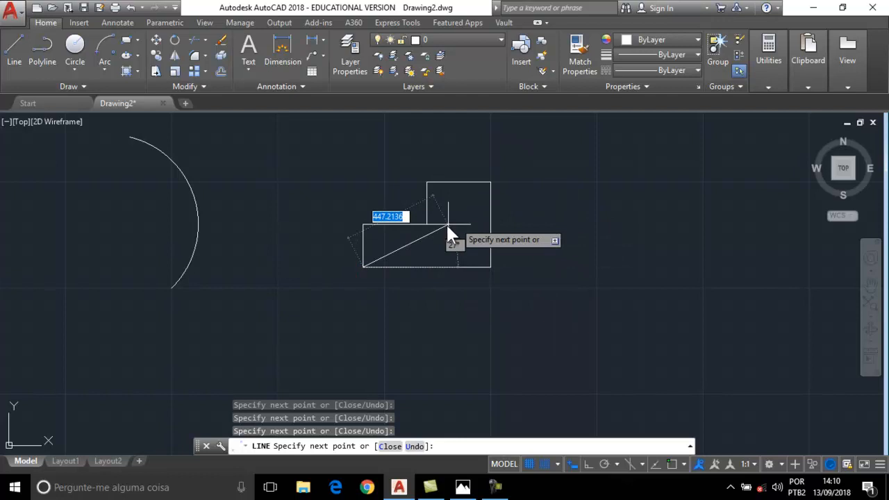
key(Escape)
Draw a closed rectangle with lines below the L-shaped outline.
middle_drag(537, 280, 579, 256)
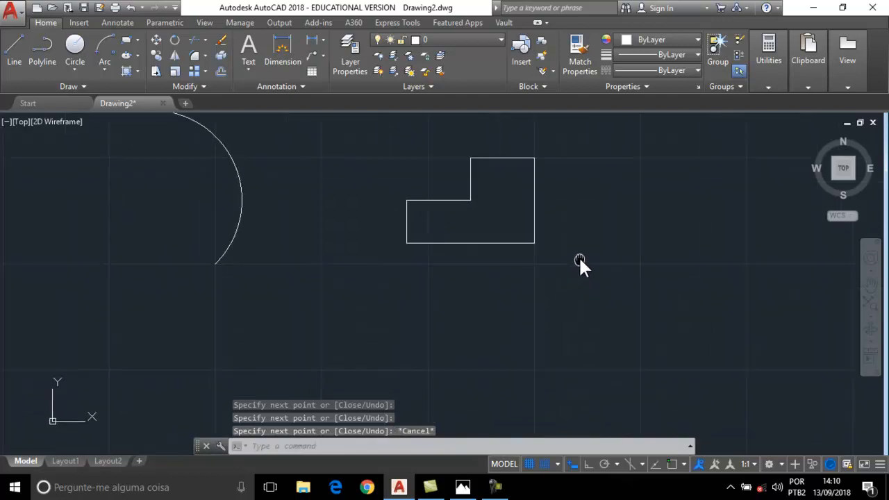
middle_drag(559, 315, 526, 255)
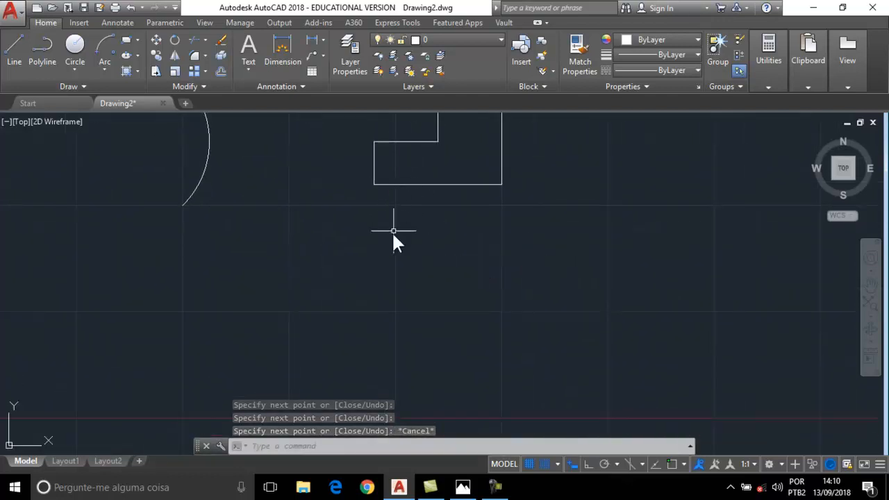
click(19, 57)
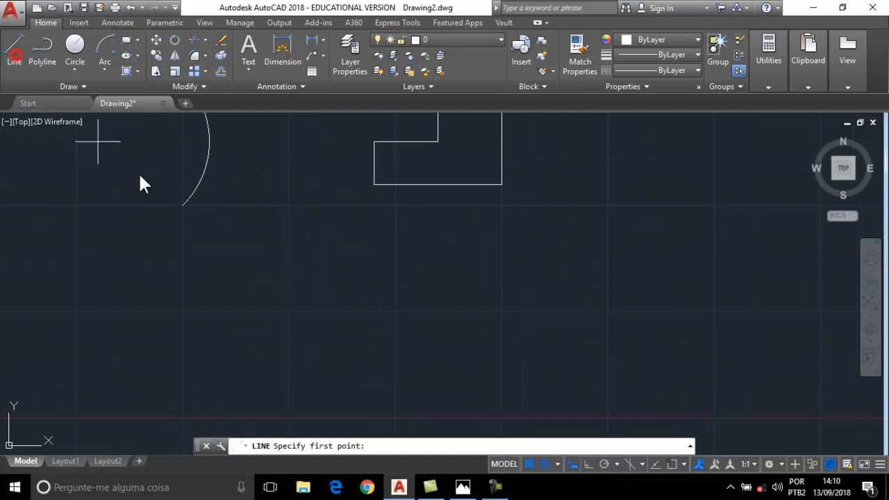
click(373, 228)
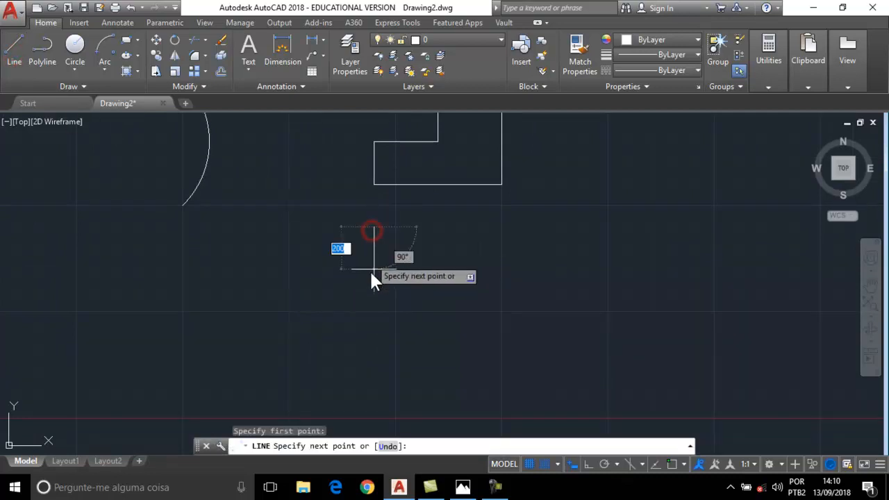
click(369, 292)
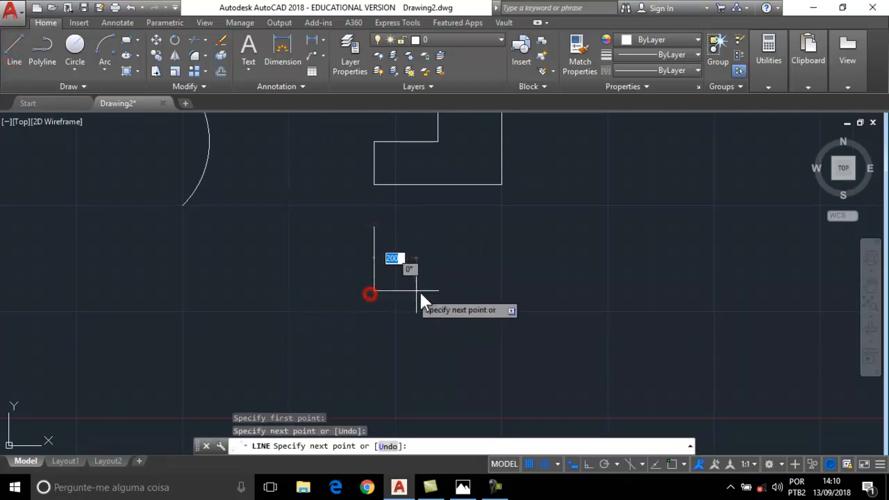
click(494, 291)
click(498, 226)
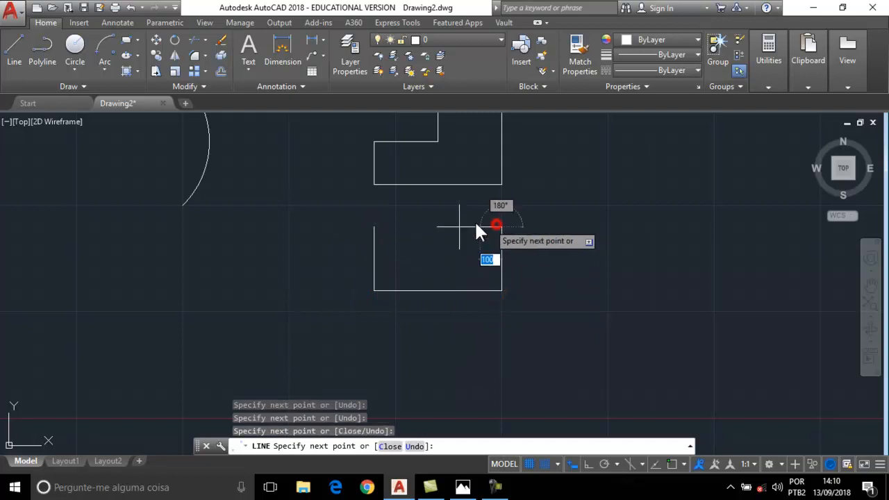
click(375, 226)
key(Escape)
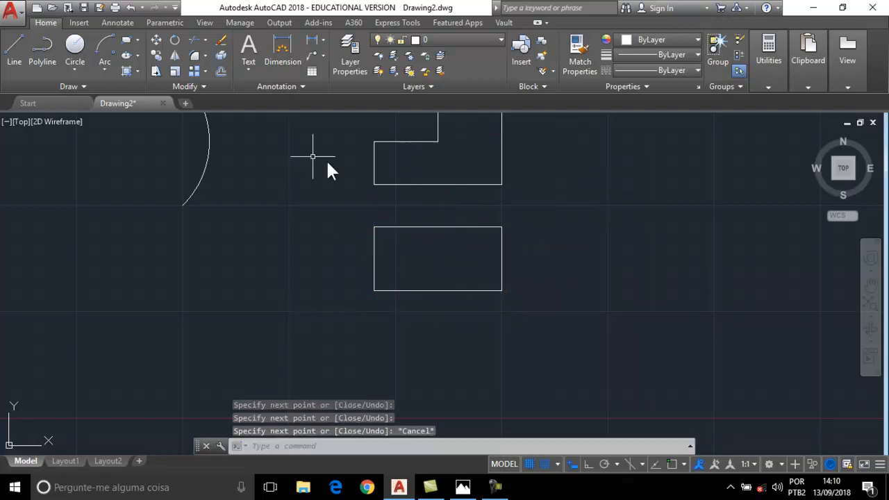
Split the rectangle with a vertical line between its top and bottom edge midpoints.
click(16, 45)
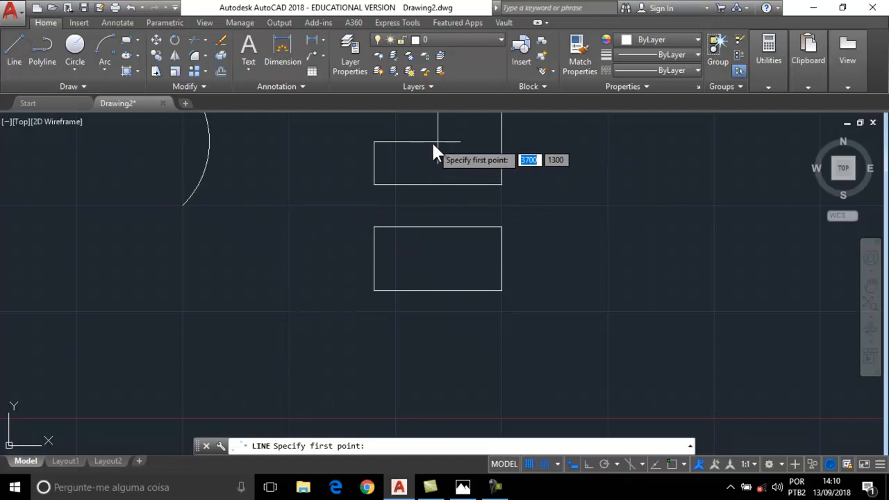
click(431, 233)
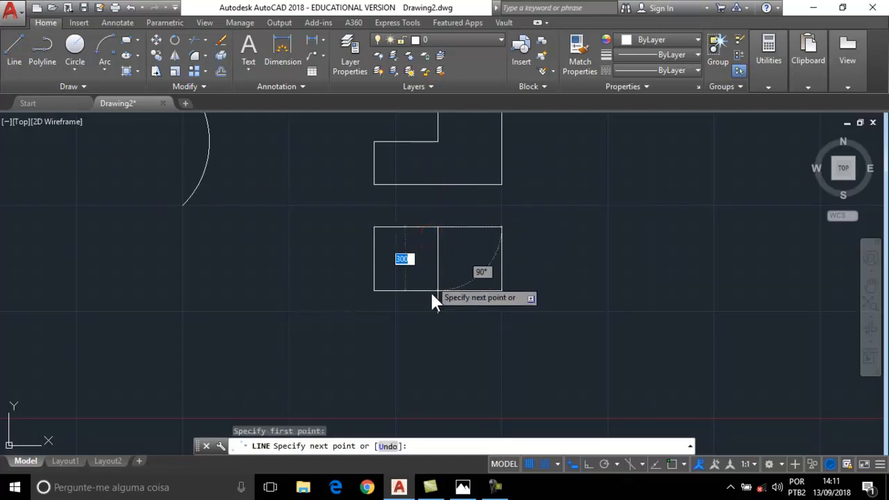
click(432, 292)
key(Escape)
middle_drag(542, 341, 537, 383)
scroll(483, 234, down, 2)
middle_drag(482, 234, 431, 256)
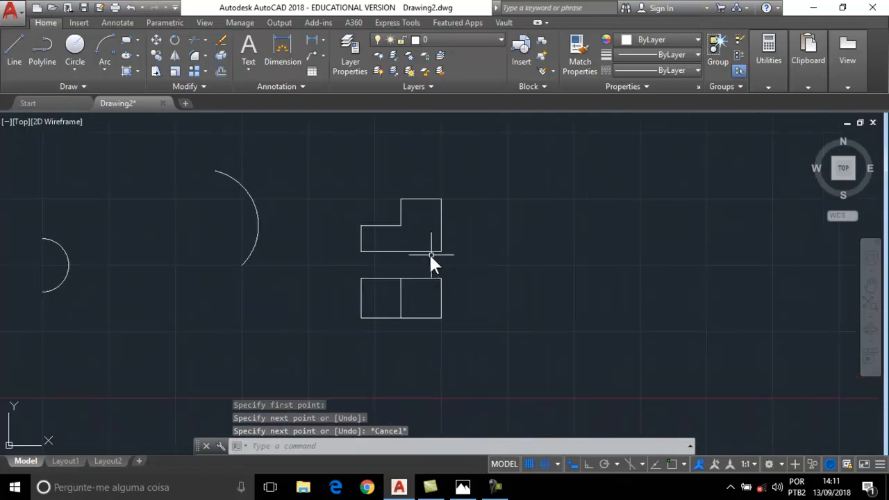
scroll(431, 261, up, 2)
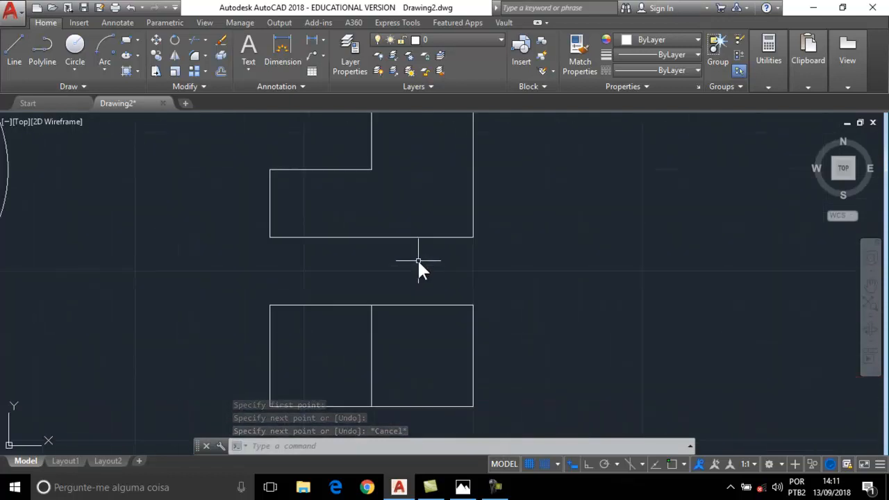
scroll(417, 259, down, 1)
middle_drag(418, 260, 300, 261)
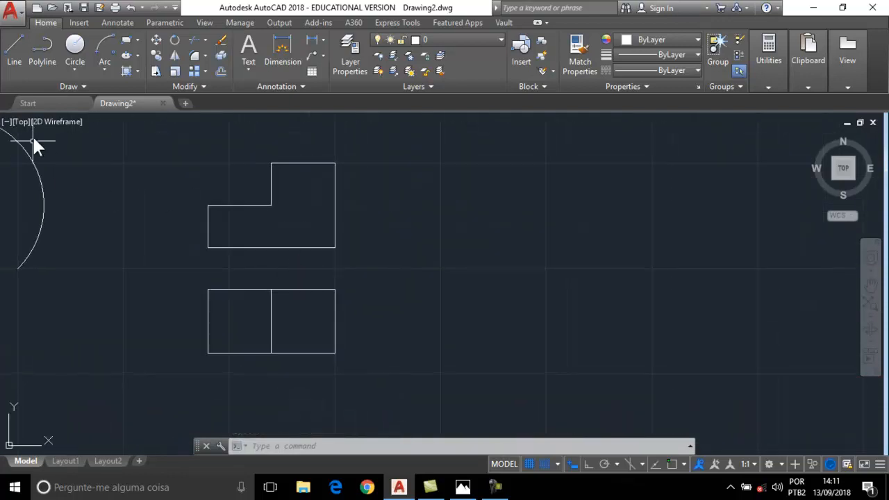
Draw a tall closed rectangle with lines to the right of the L-shape.
click(17, 52)
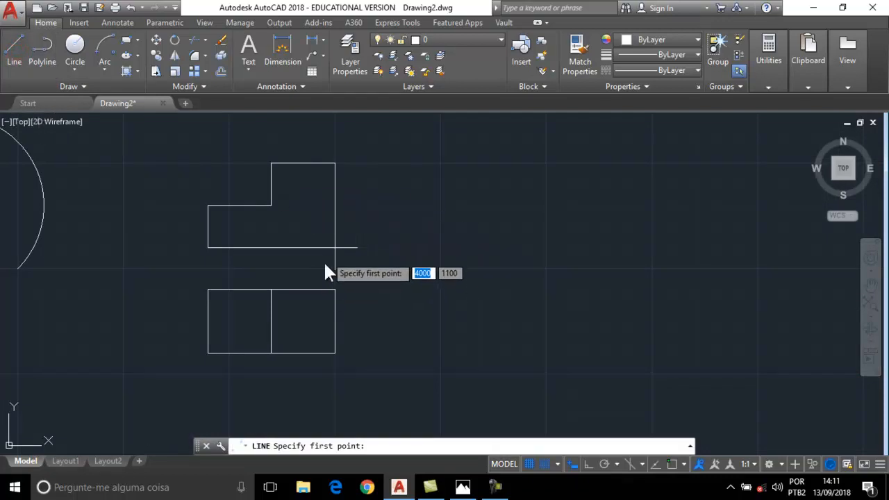
click(377, 247)
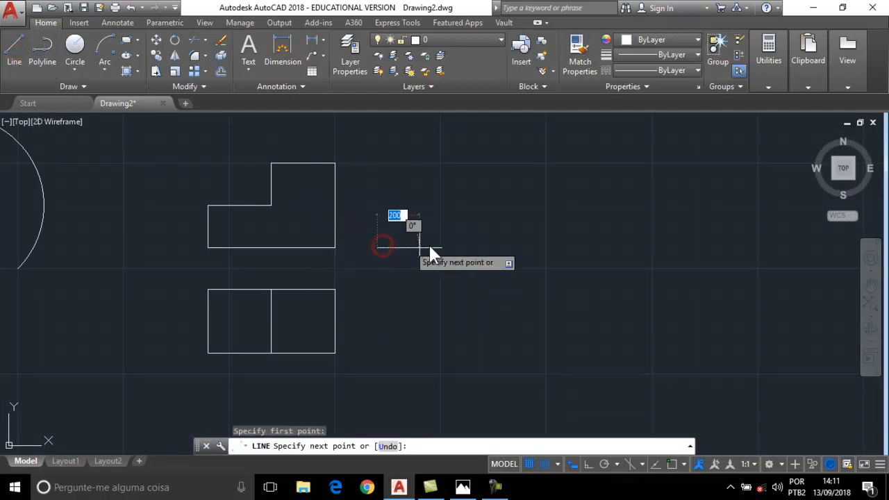
click(440, 163)
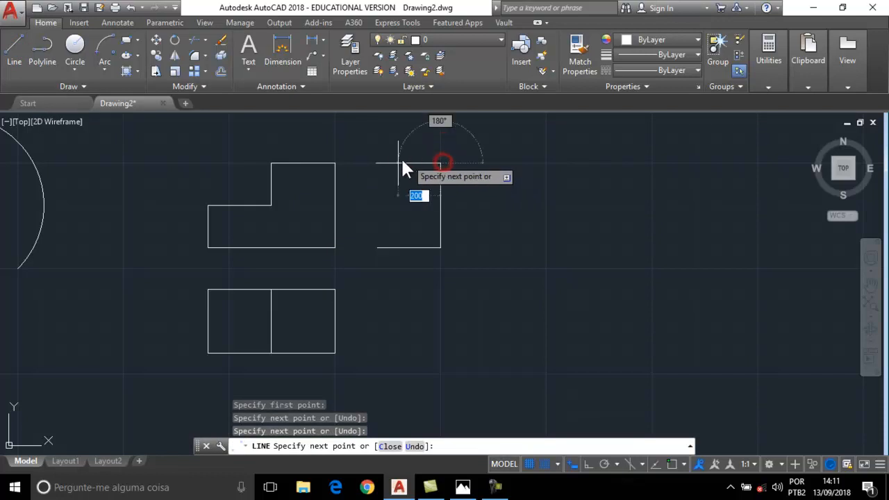
click(378, 163)
click(377, 248)
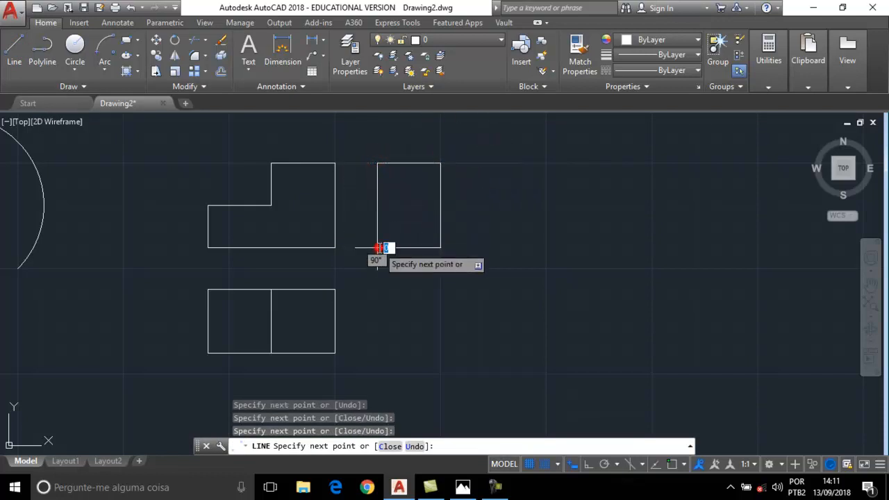
key(Escape)
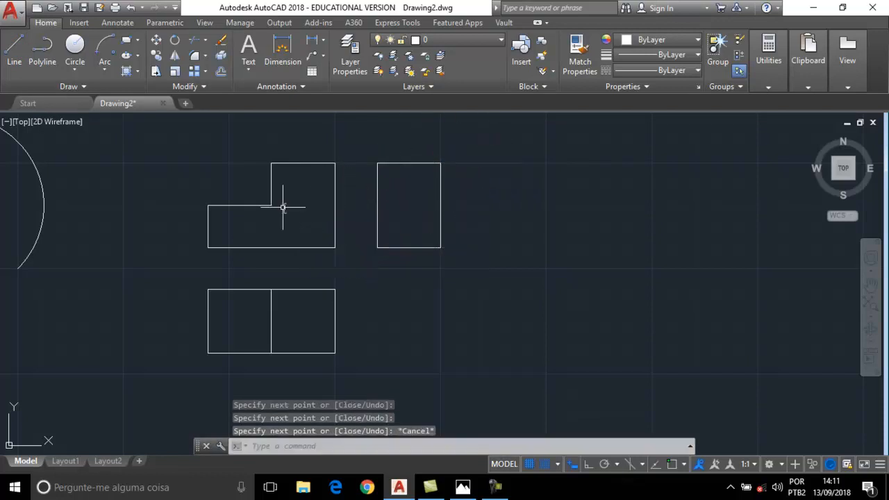
Divide the tall rectangle with a horizontal line between its side midpoints.
click(19, 66)
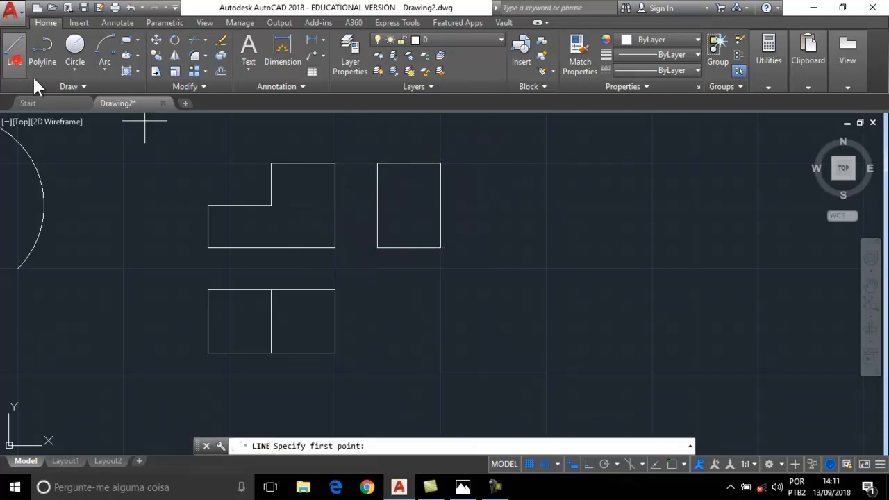
click(378, 205)
click(441, 205)
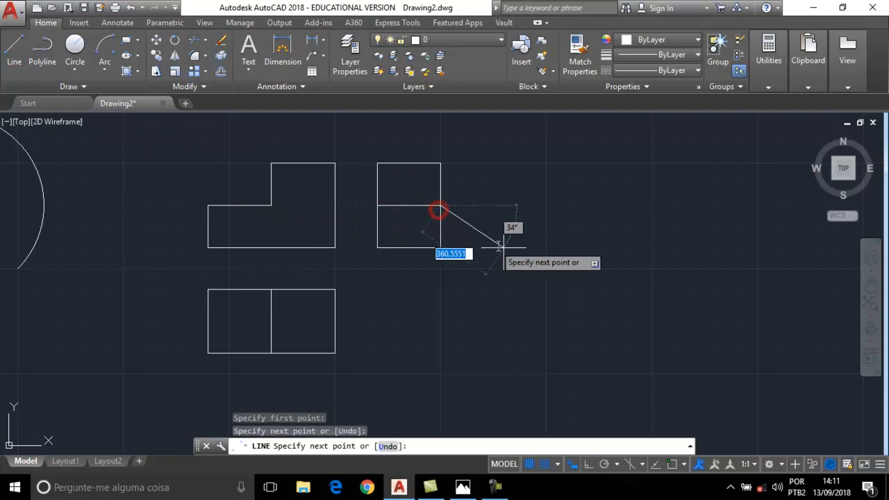
key(Escape)
scroll(410, 254, down, 2)
mouse_move(410, 254)
middle_down()
mouse_move(419, 205)
mouse_move(530, 232)
middle_up()
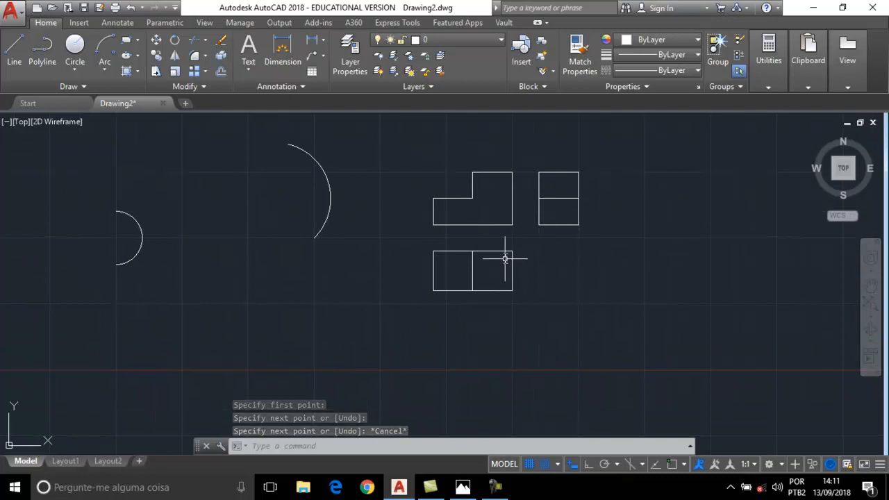
Turn off the grid display and grid snapping, then show the grid again.
scroll(505, 258, up, 2)
middle_drag(486, 238, 480, 284)
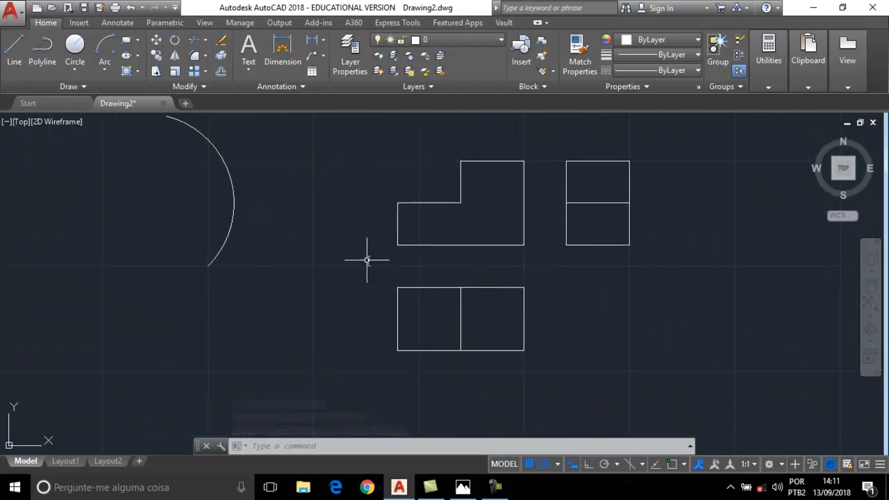
scroll(367, 258, down, 2)
middle_drag(364, 255, 293, 232)
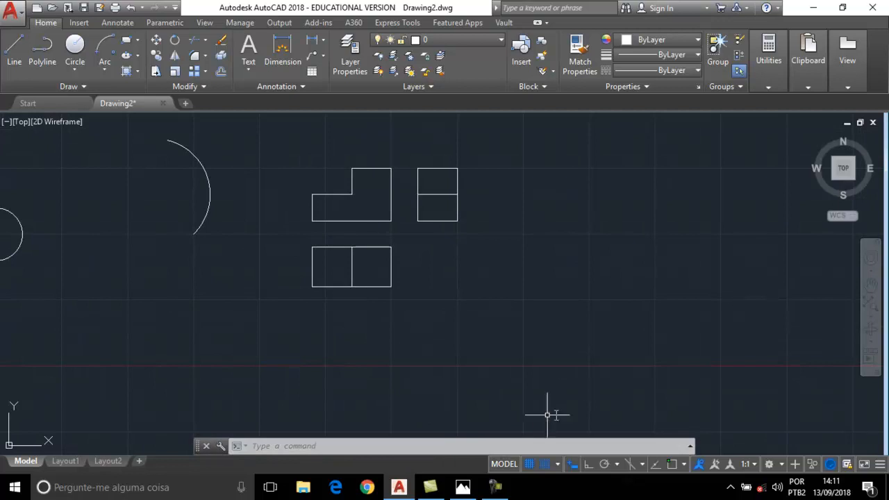
click(530, 464)
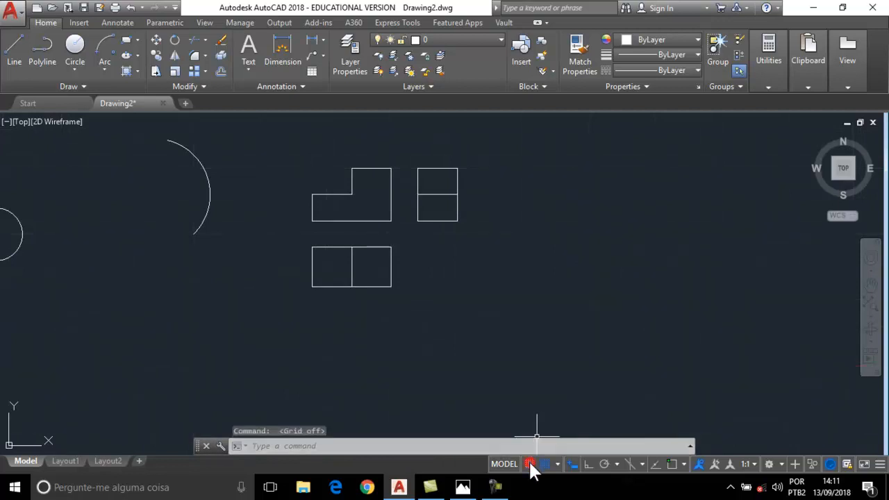
click(545, 464)
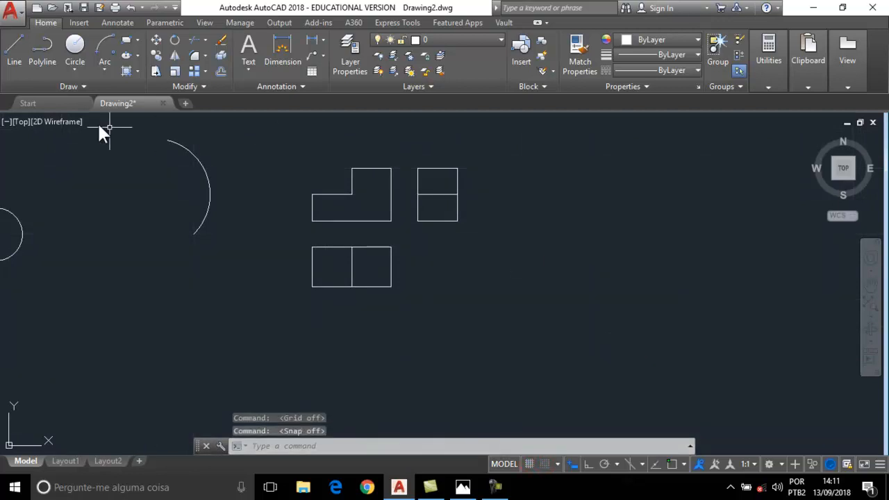
click(14, 54)
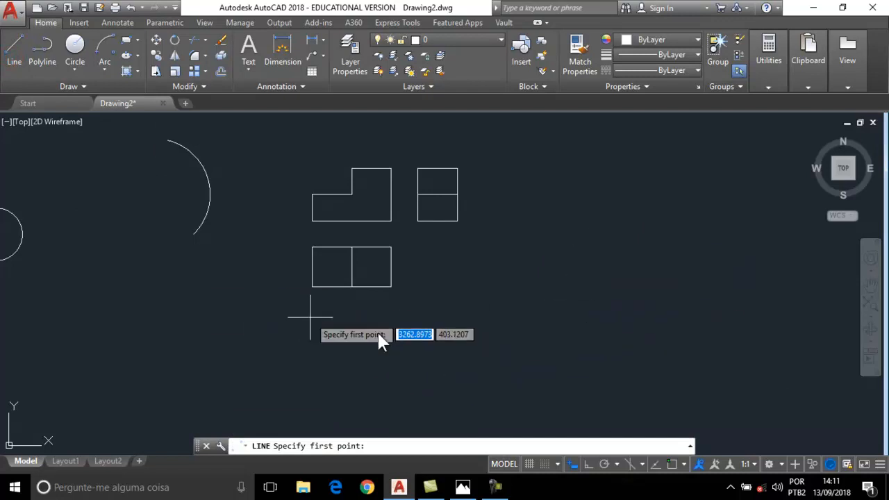
click(530, 462)
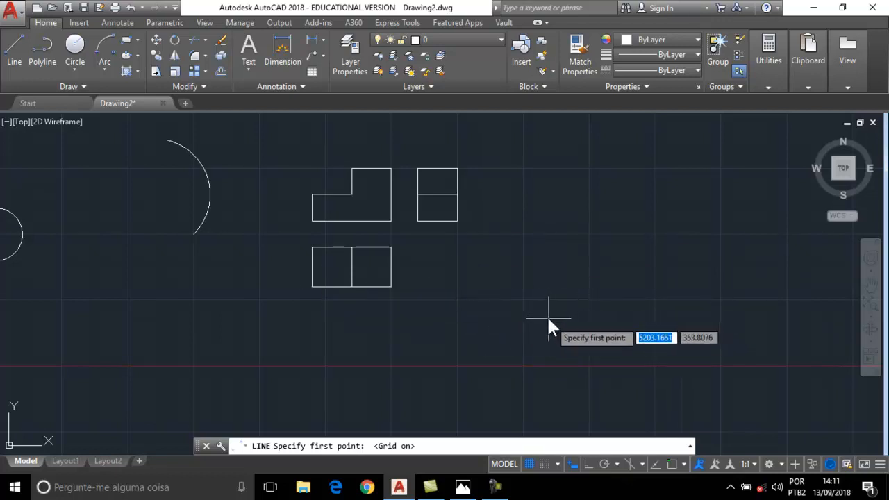
Pan to empty drawing space beside the shapes and hide the grid.
scroll(531, 301, down, 2)
mouse_move(434, 282)
middle_down()
mouse_move(346, 261)
mouse_move(418, 247)
mouse_move(305, 258)
middle_up()
scroll(382, 230, up, 2)
middle_drag(387, 232, 191, 243)
middle_drag(295, 254, 257, 255)
middle_drag(364, 252, 282, 258)
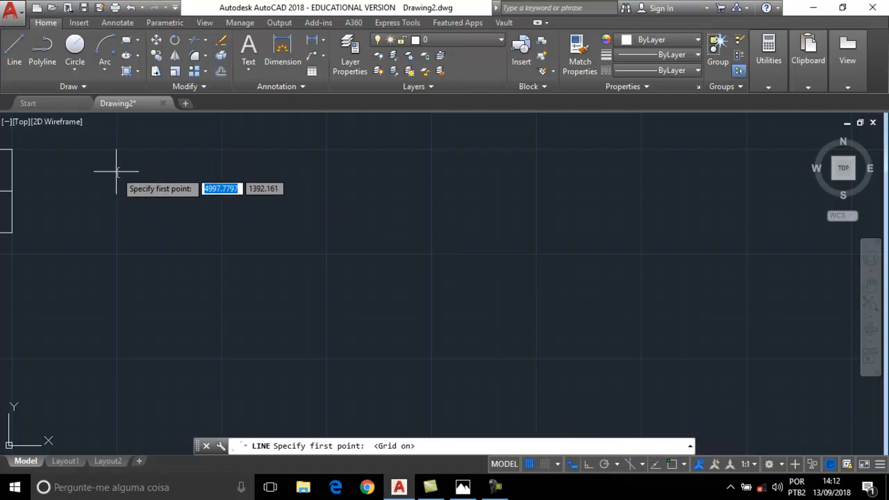
click(528, 464)
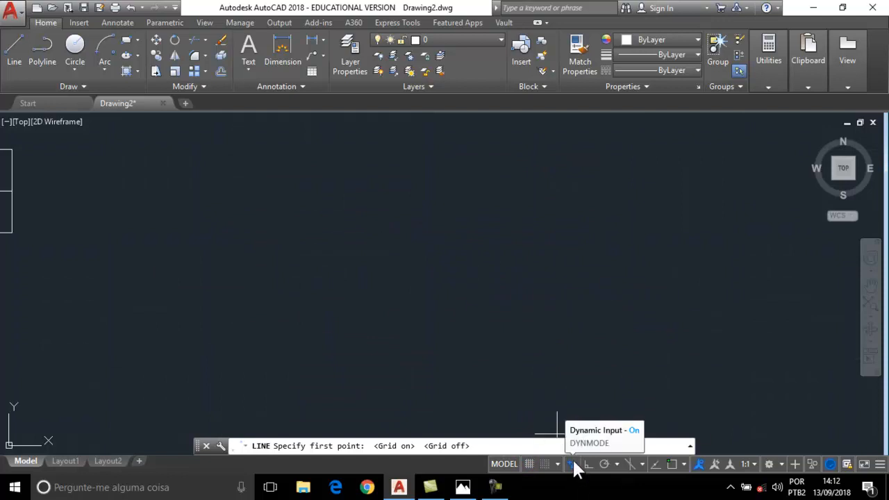
click(125, 43)
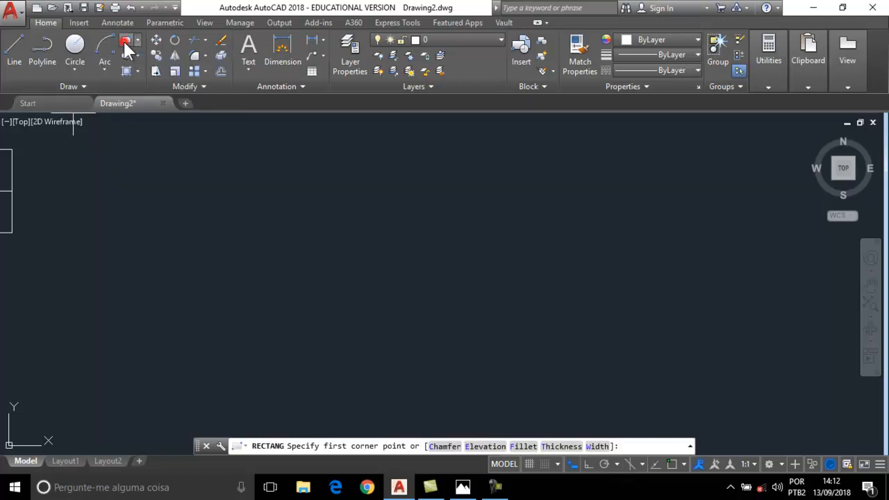
click(158, 334)
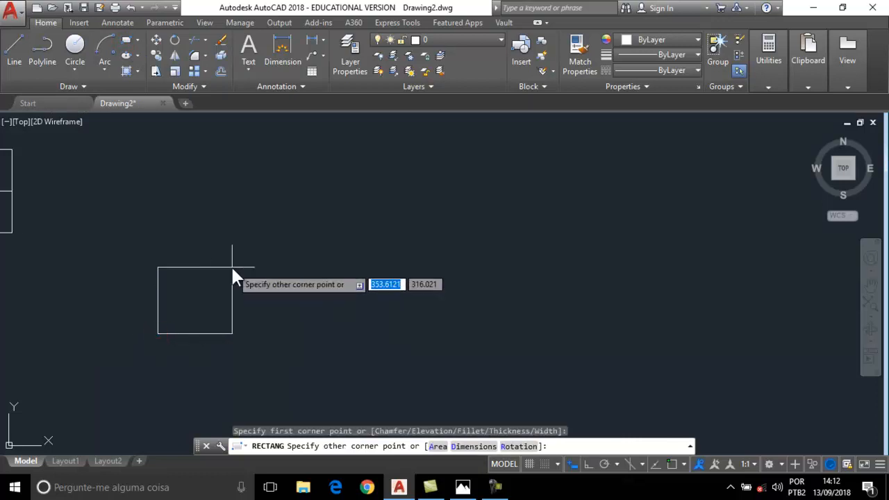
text(20)
key(Tab)
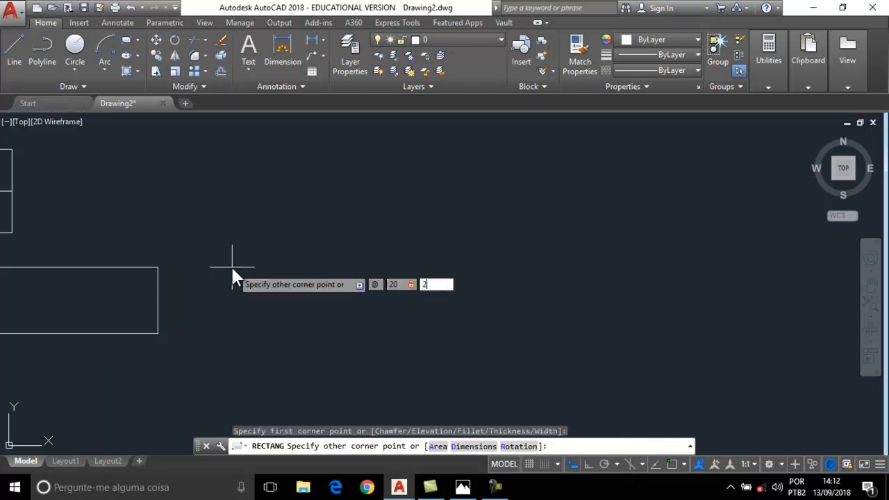
text(20)
key(Return)
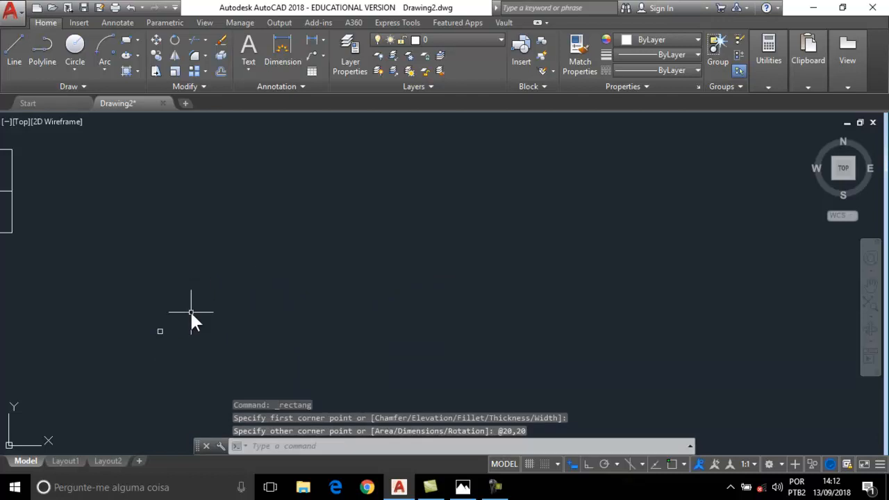
scroll(161, 334, up, 10)
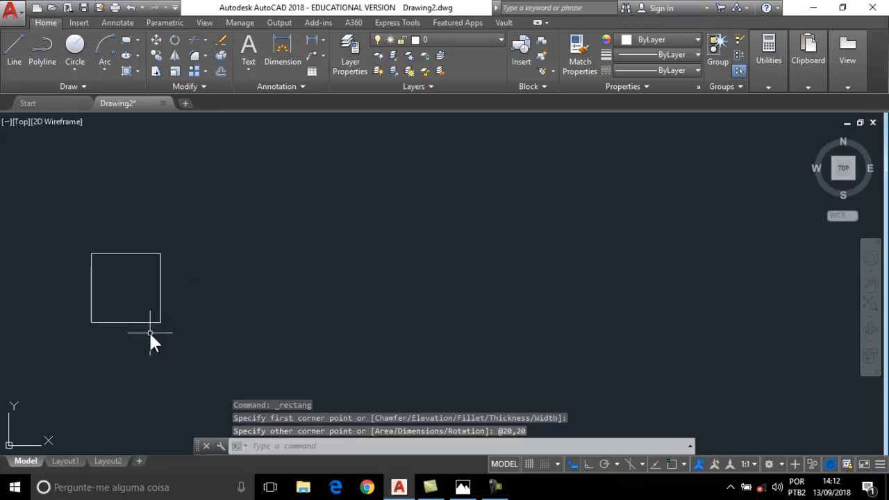
mouse_move(114, 271)
middle_down()
mouse_move(331, 232)
mouse_move(248, 239)
mouse_move(173, 224)
middle_up()
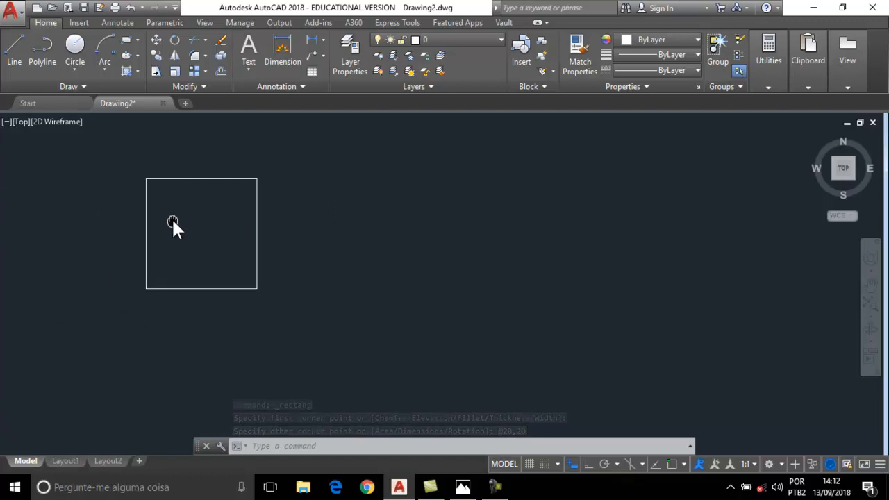
Copy the square 30 units to the right from its top-right endpoint, with Ortho on.
click(157, 55)
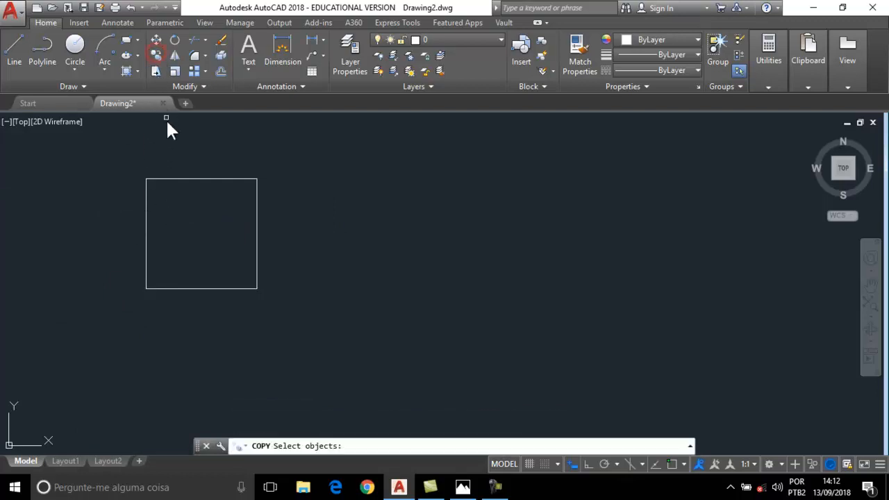
click(178, 180)
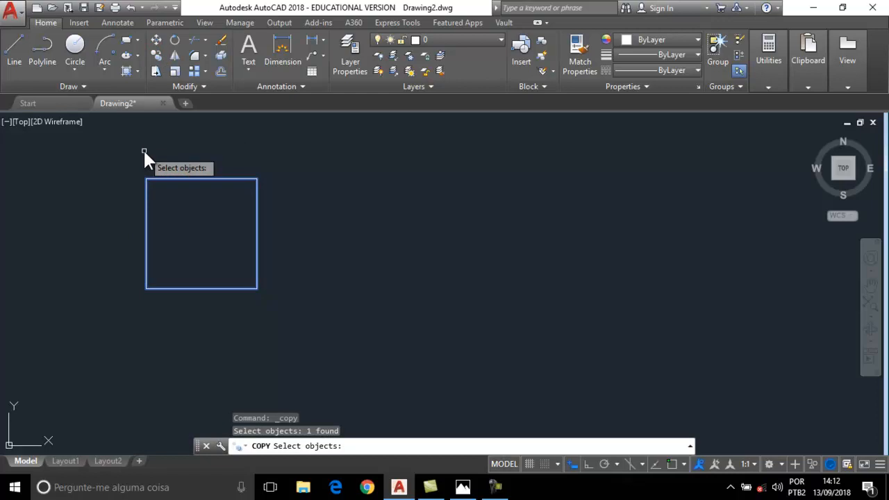
key(Return)
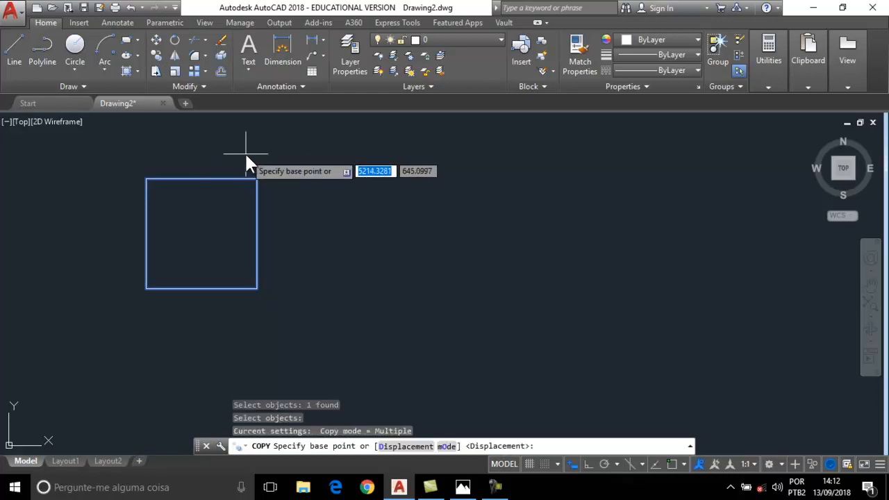
shift+right_click(272, 155)
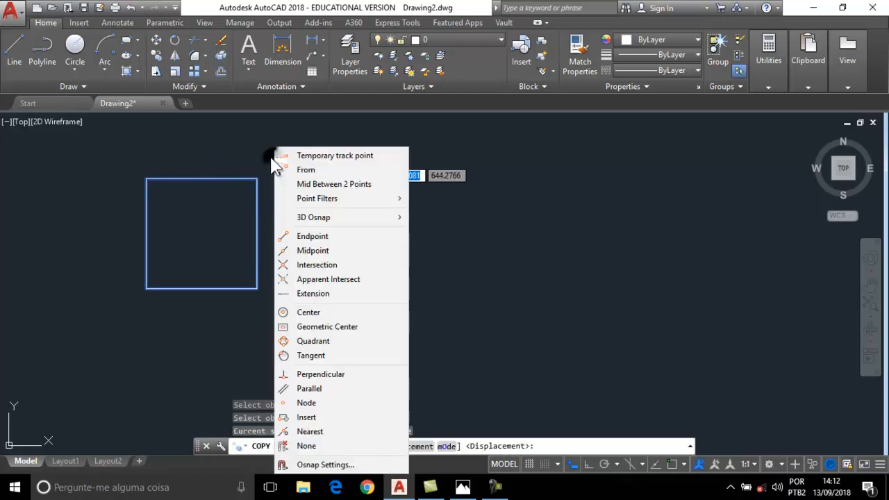
click(321, 236)
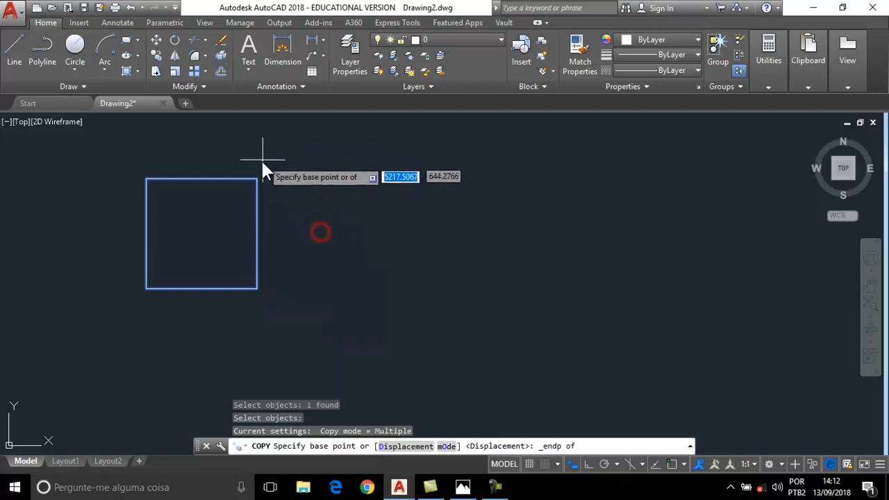
click(257, 178)
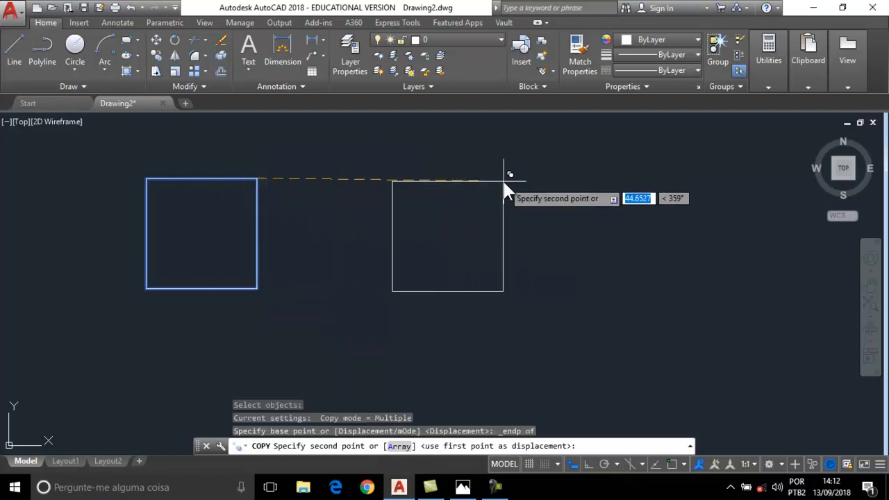
key(F8)
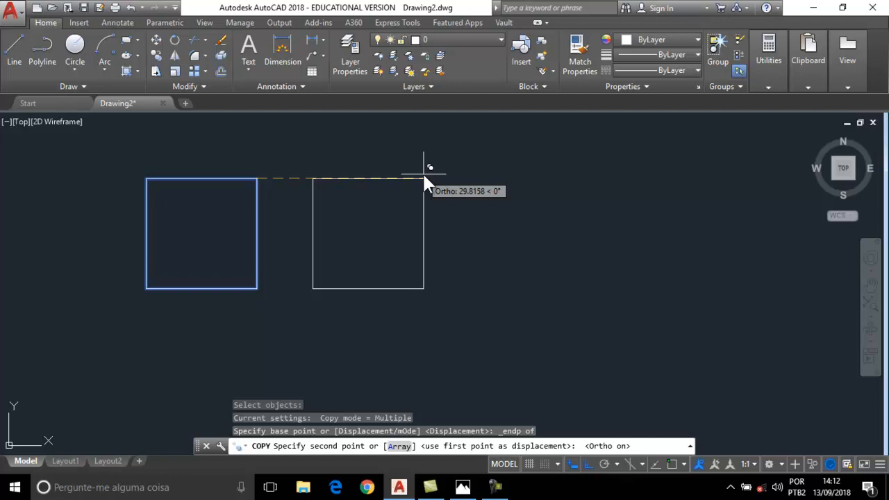
text(30)
key(Return)
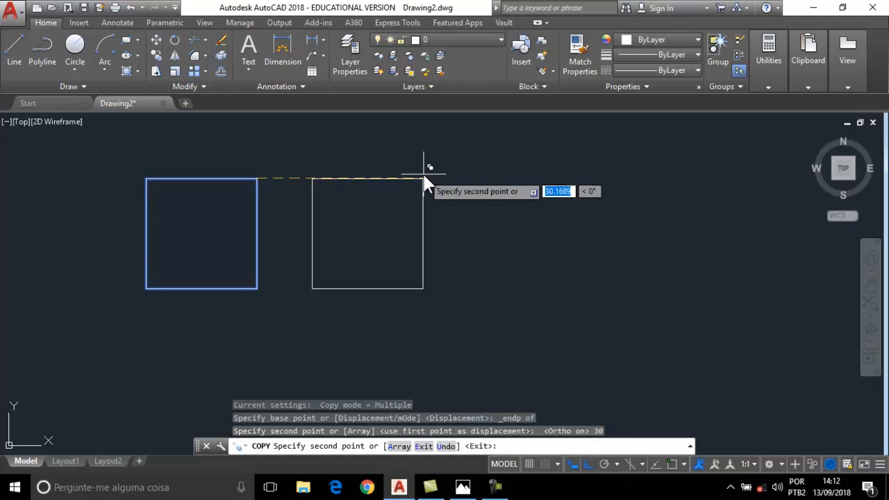
key(Escape)
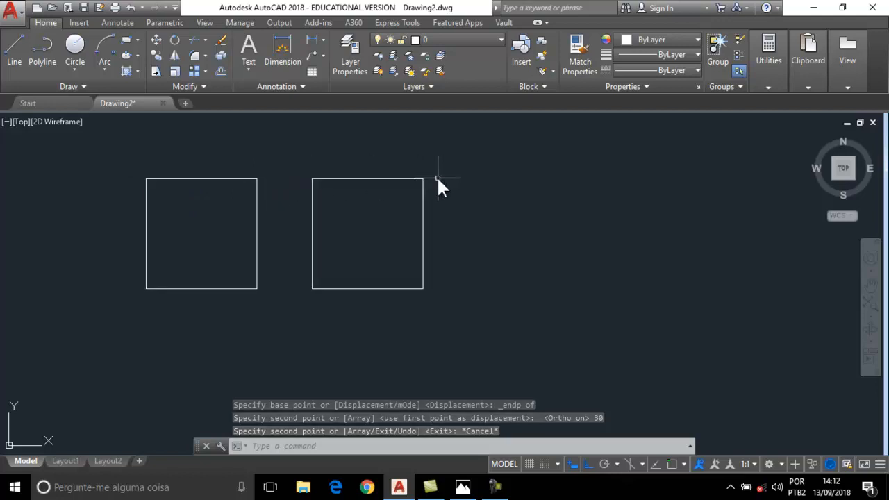
Frame both squares in view and expand the hatch options in the Draw panel.
middle_drag(348, 211, 418, 214)
scroll(326, 213, up, 4)
scroll(331, 212, down, 2)
middle_drag(332, 213, 339, 206)
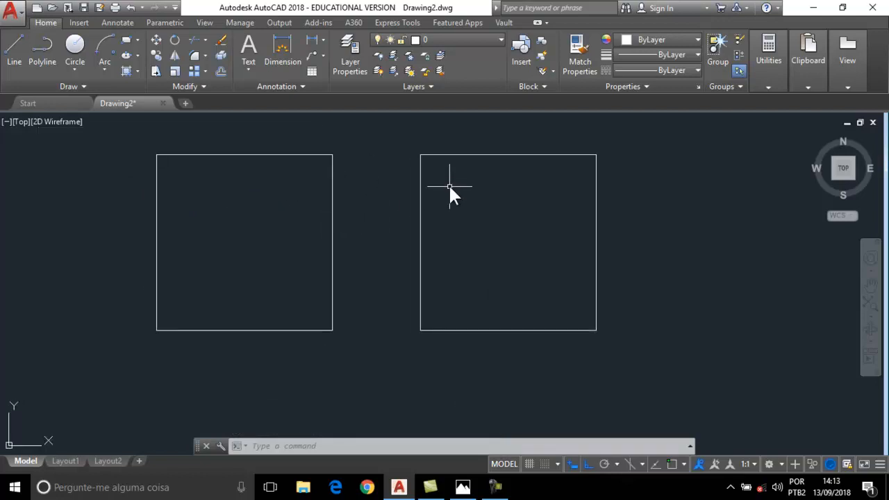
click(140, 70)
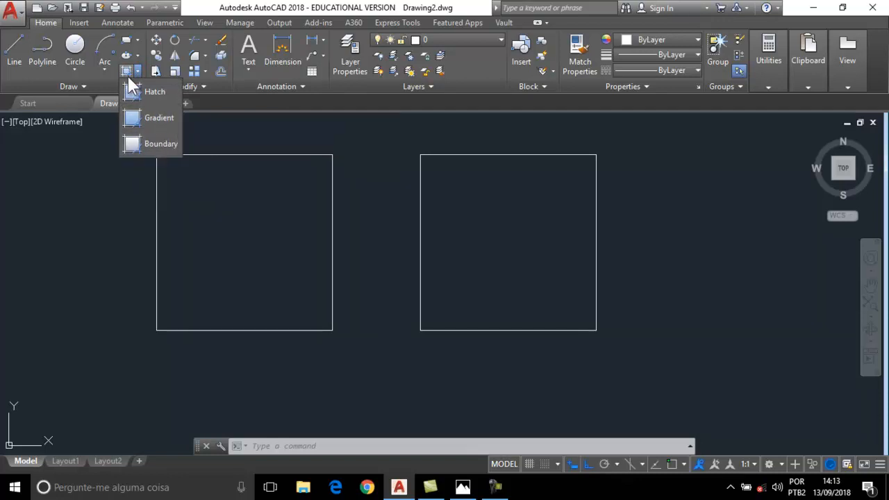
Start a hatch and pick points inside both squares to preview the ANGLE pattern.
click(147, 95)
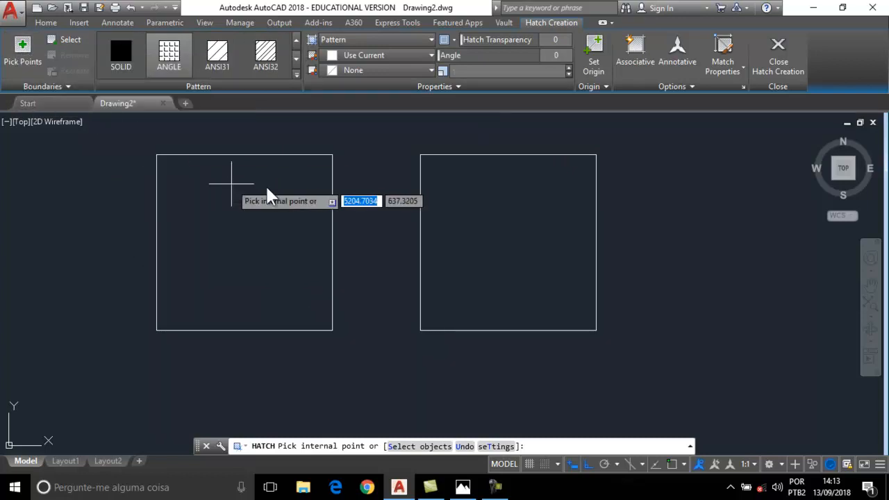
click(20, 54)
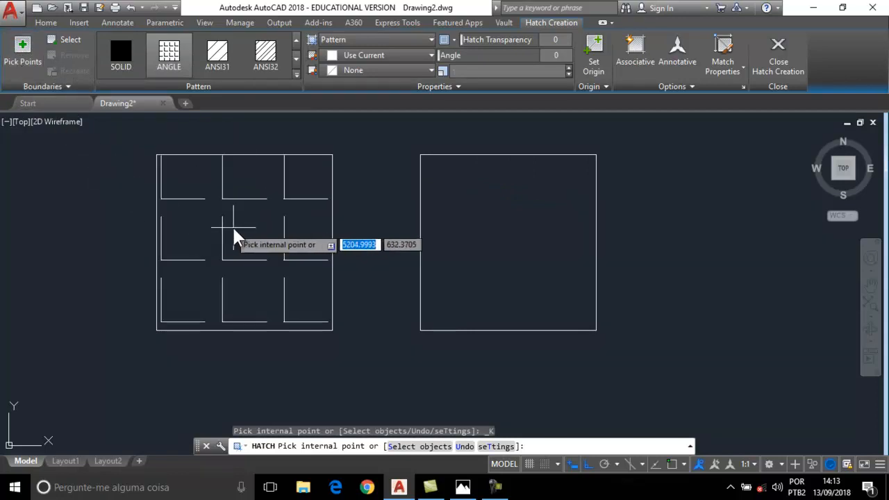
click(244, 223)
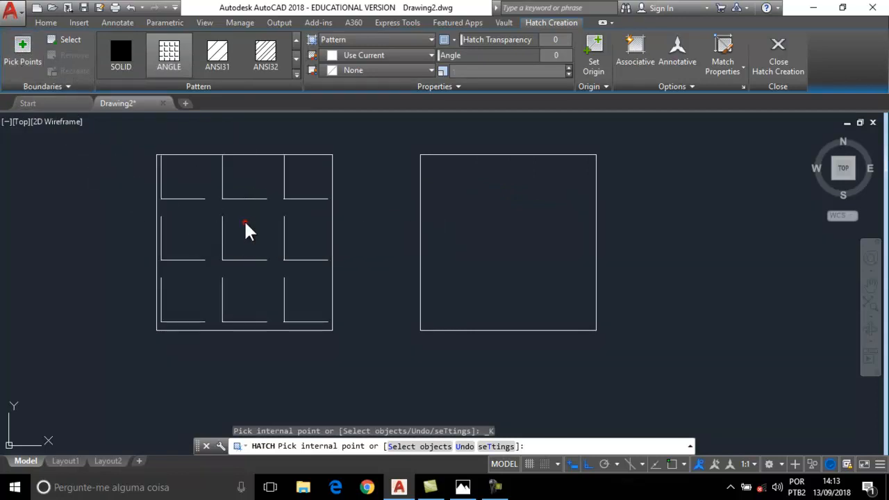
click(520, 220)
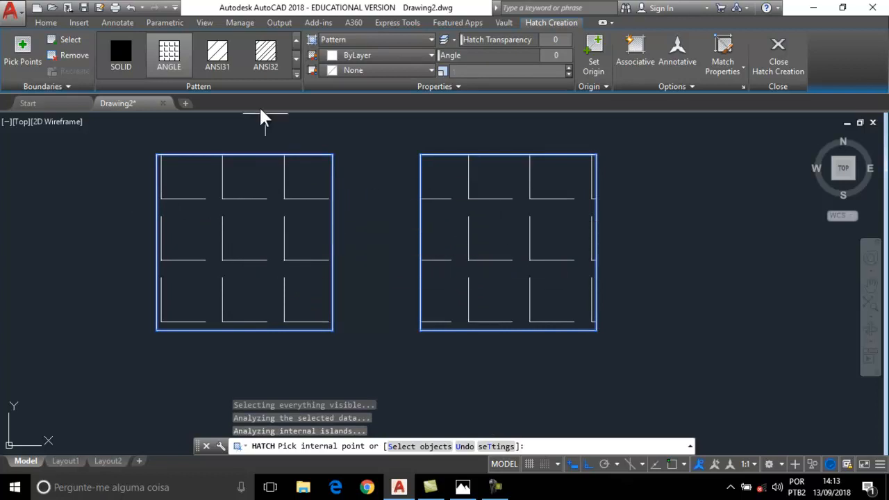
Expand the hatch pattern gallery and browse the other patterns.
click(296, 74)
click(299, 102)
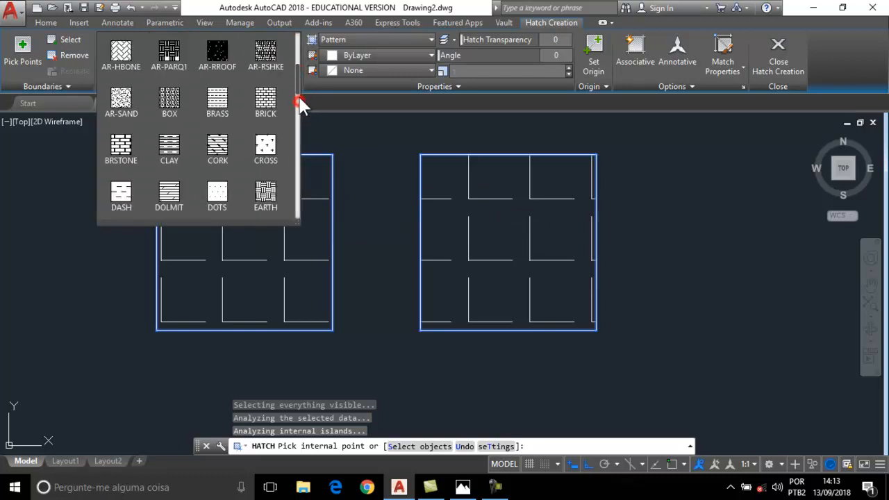
mouse_move(296, 70)
mouse_down()
mouse_move(299, 184)
mouse_move(296, 43)
mouse_up()
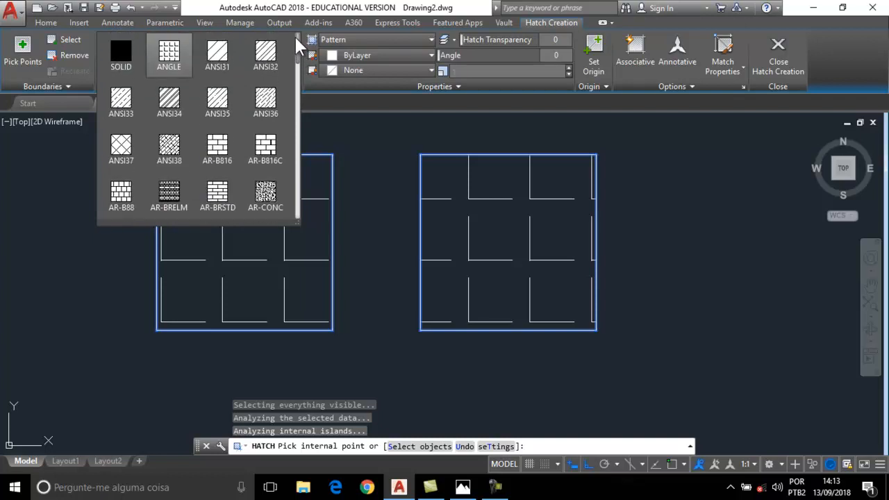
click(229, 61)
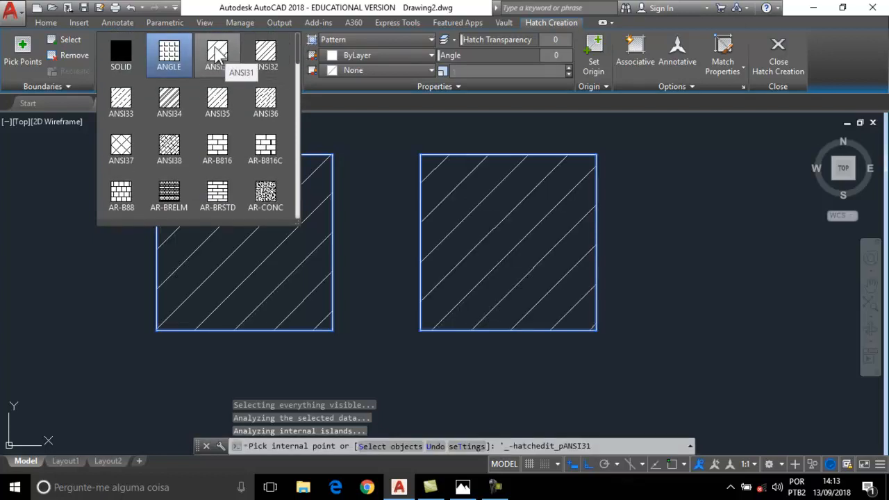
Apply the ANSI31 pattern to both squares, then try Solid and Gradient hatch types.
click(217, 55)
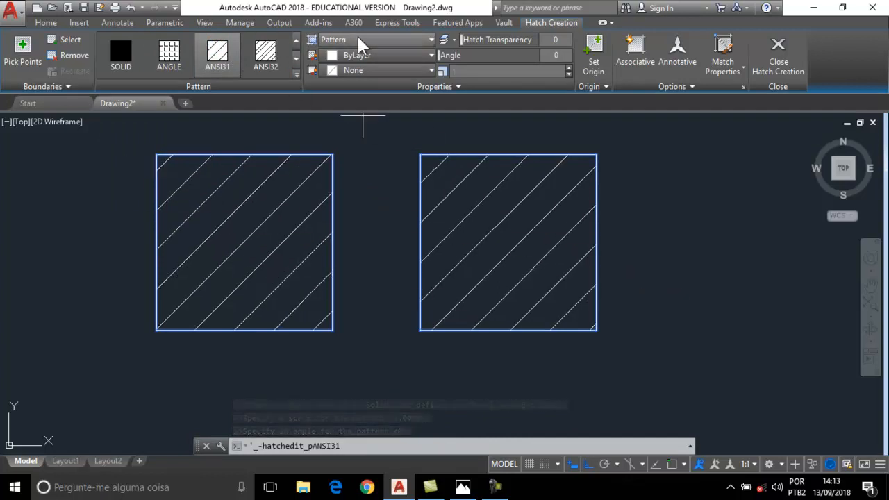
click(387, 40)
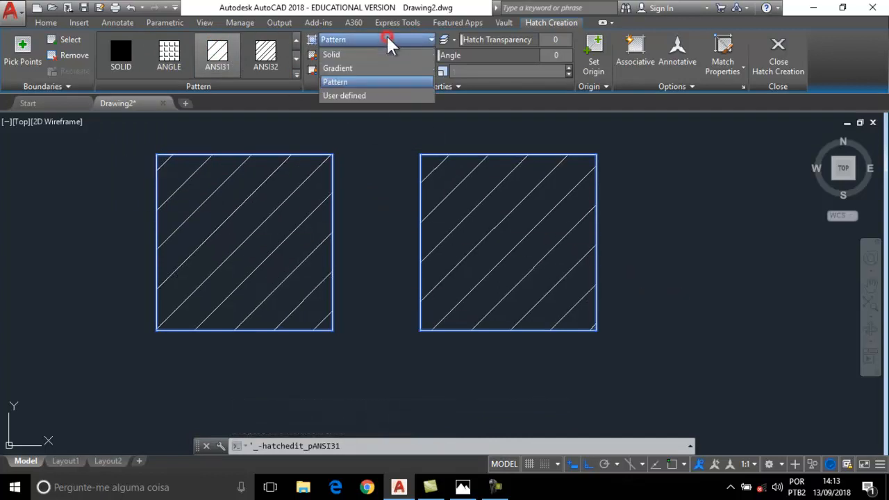
click(342, 55)
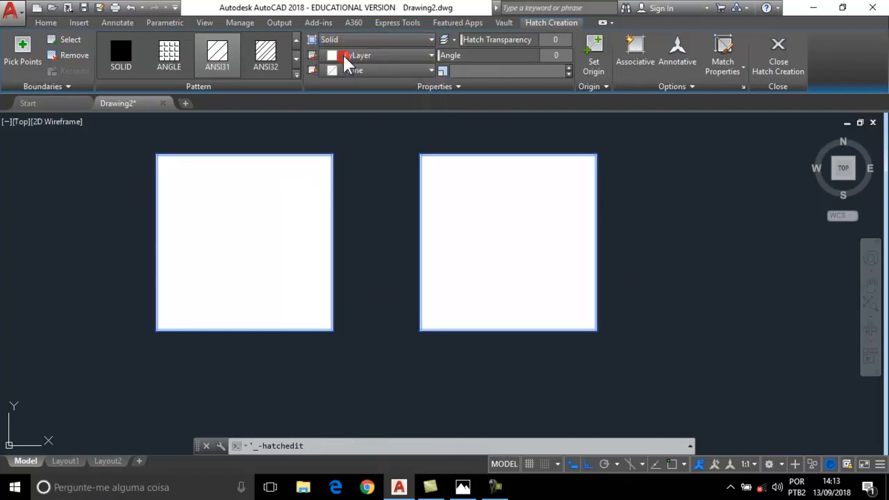
click(351, 55)
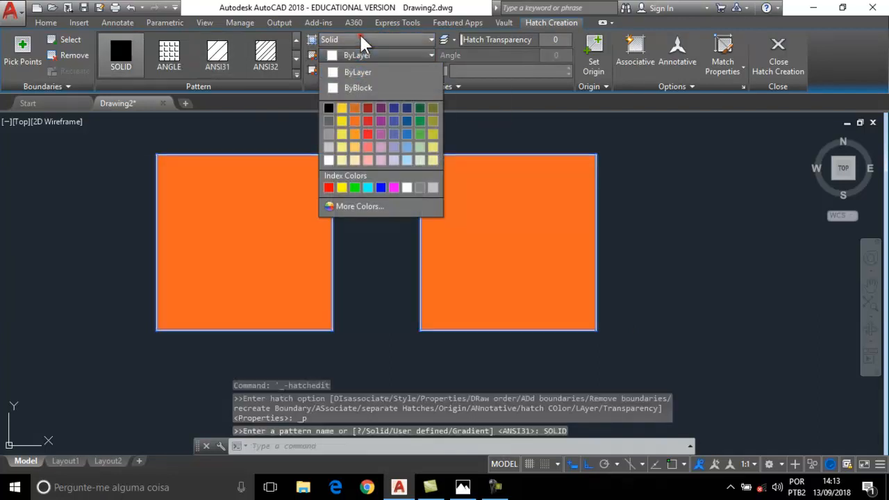
click(364, 44)
click(363, 39)
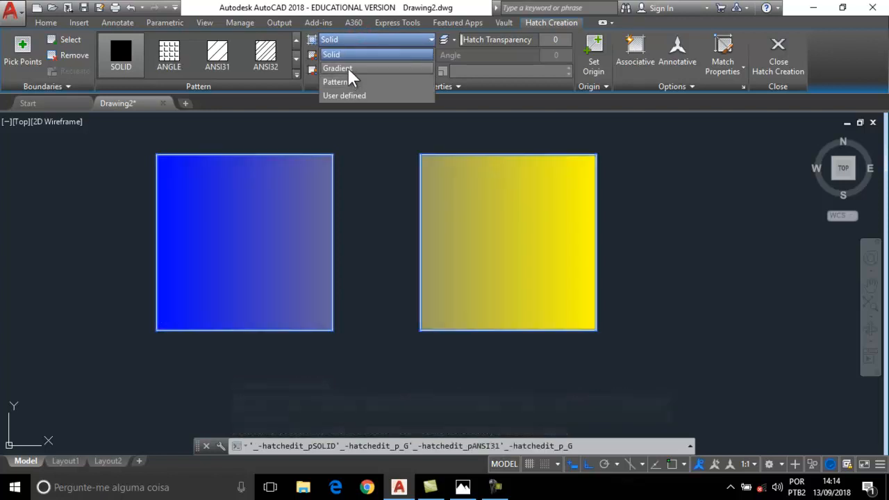
click(350, 72)
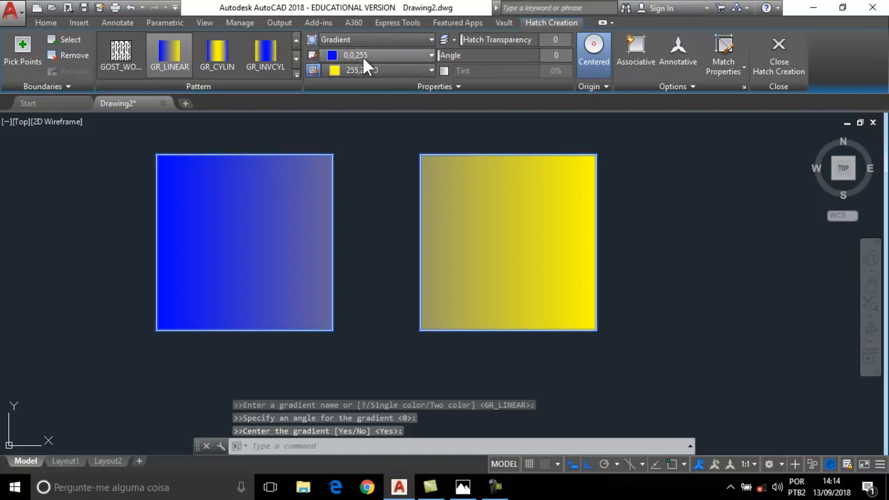
click(358, 40)
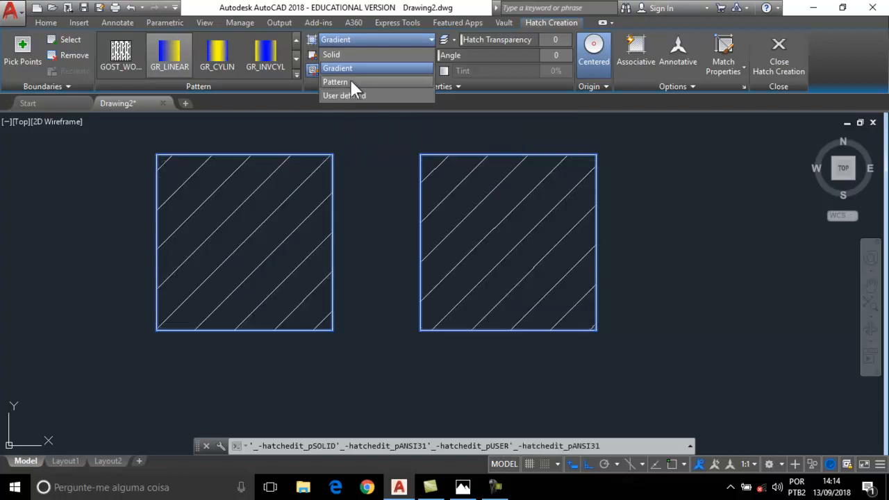
Return to the ANSI31 pattern with dark red 153,27,30 lines on a 69,84,165 blue background.
click(350, 81)
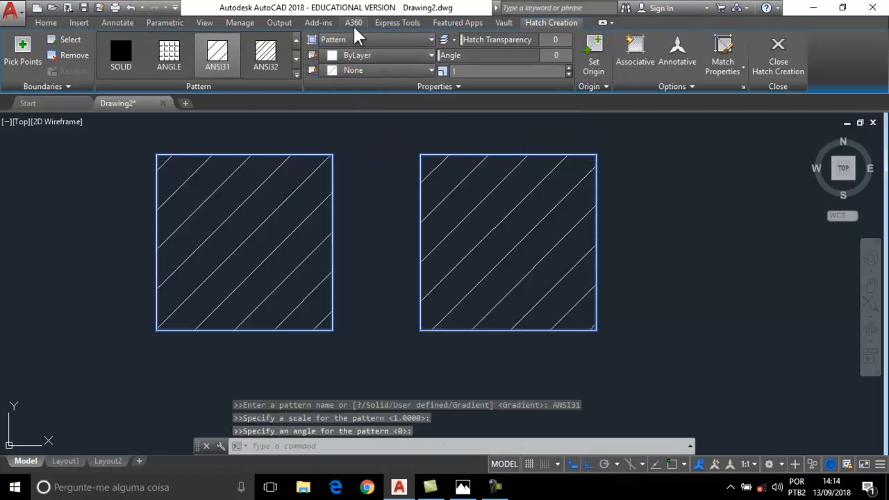
click(368, 55)
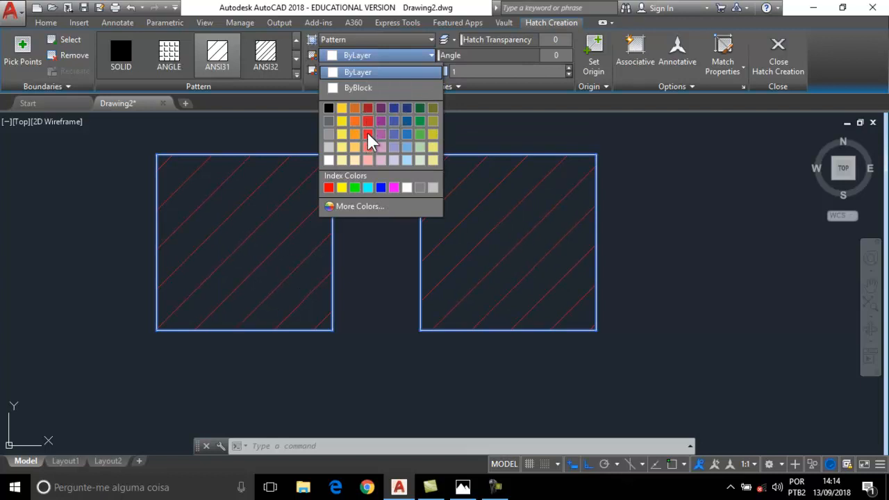
click(367, 109)
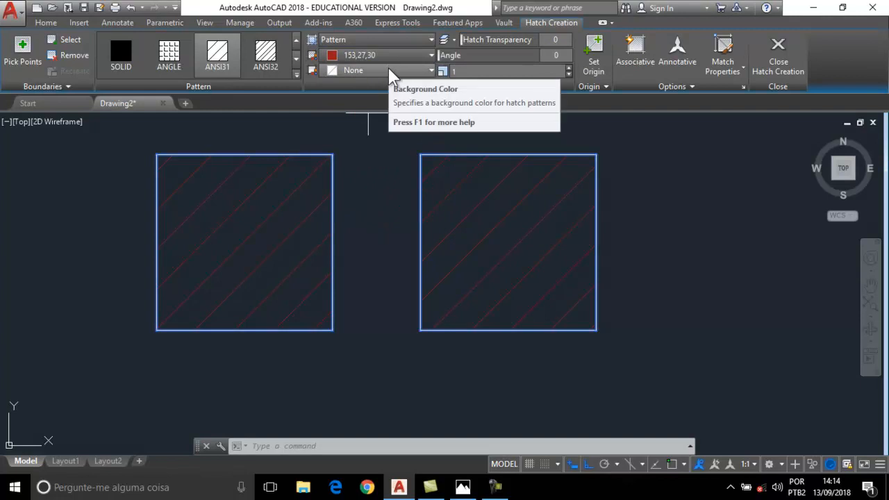
click(391, 73)
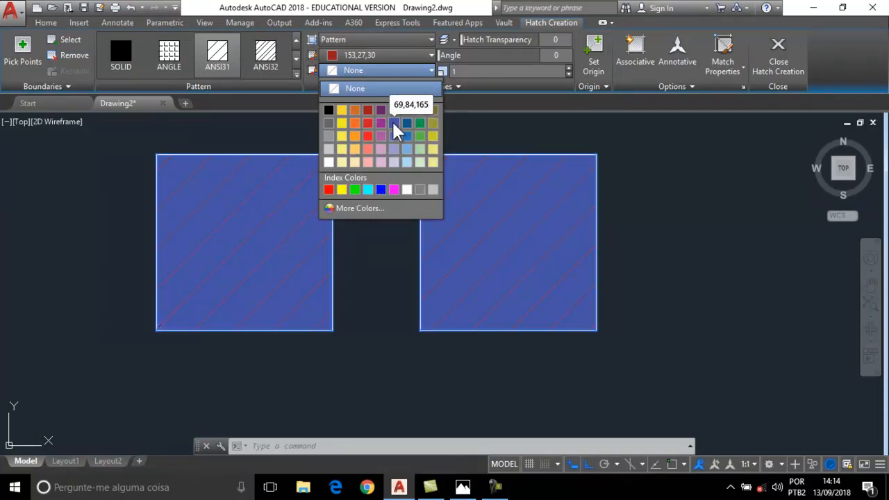
click(394, 125)
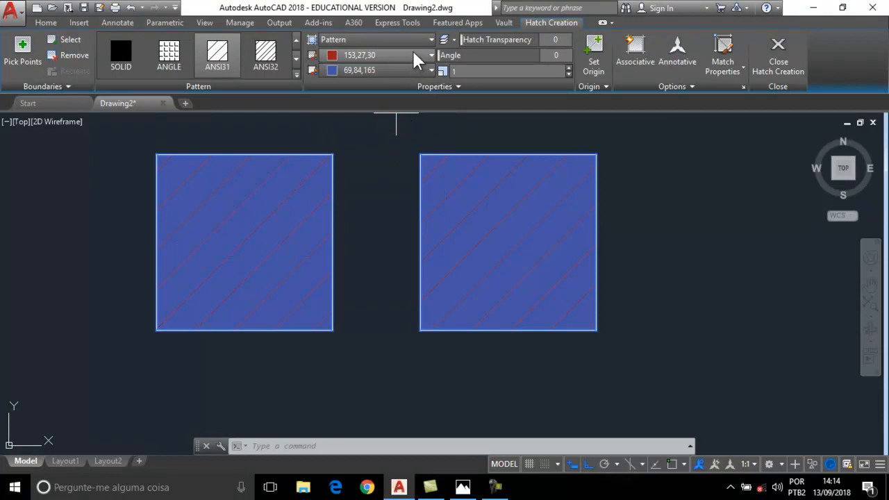
Set hatch transparency to 17 and test pattern scales 5 and 0.05 on the squares.
mouse_move(478, 39)
mouse_down()
mouse_move(523, 40)
mouse_move(476, 40)
mouse_up()
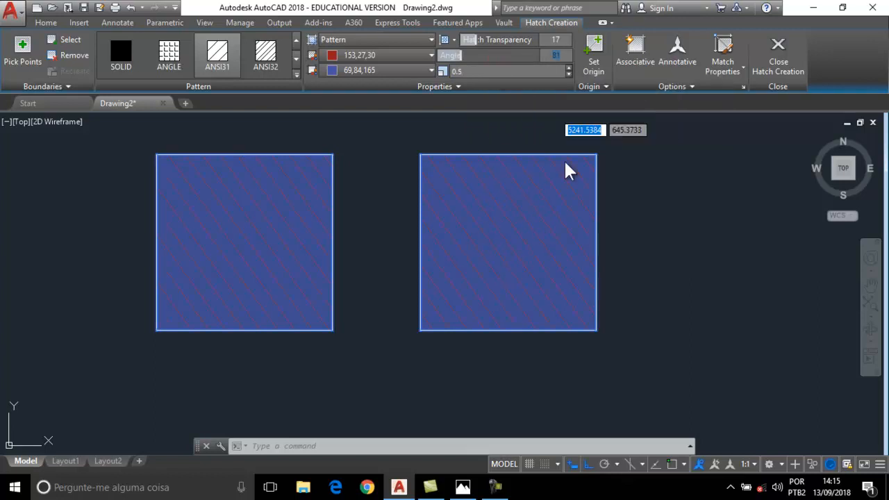
click(480, 72)
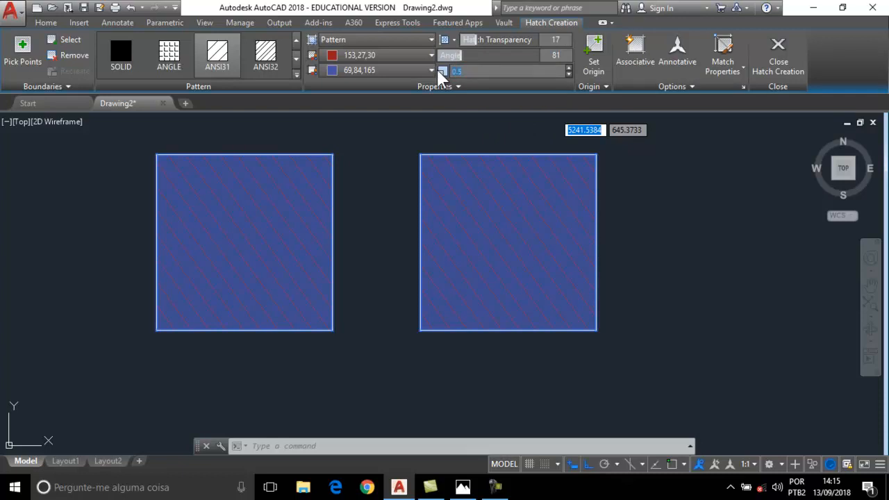
click(495, 233)
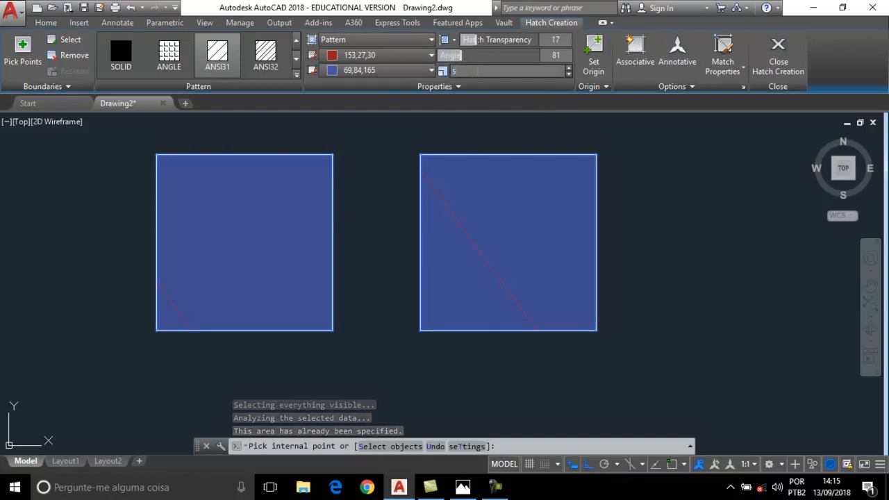
text(5)
click(515, 239)
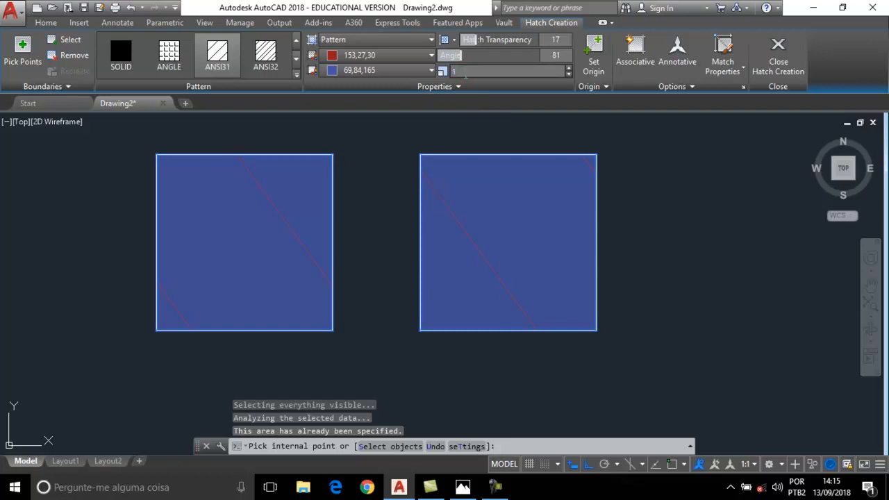
click(504, 185)
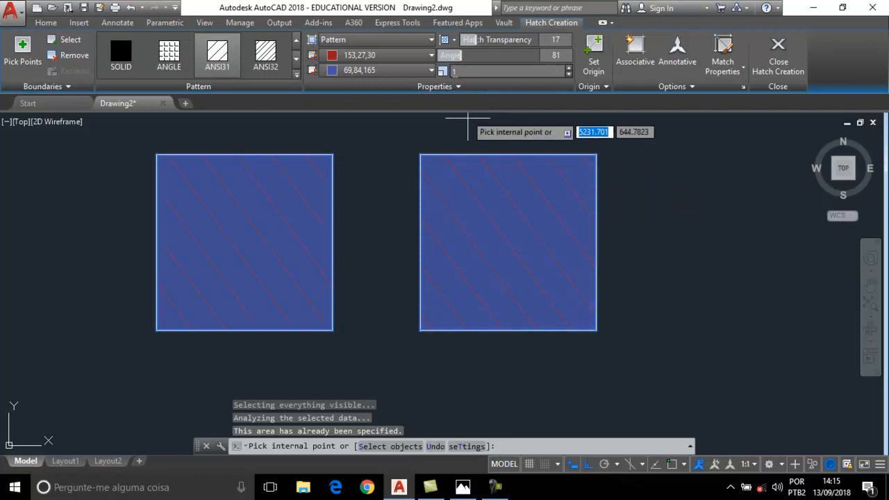
drag(451, 70, 448, 71)
text(0)
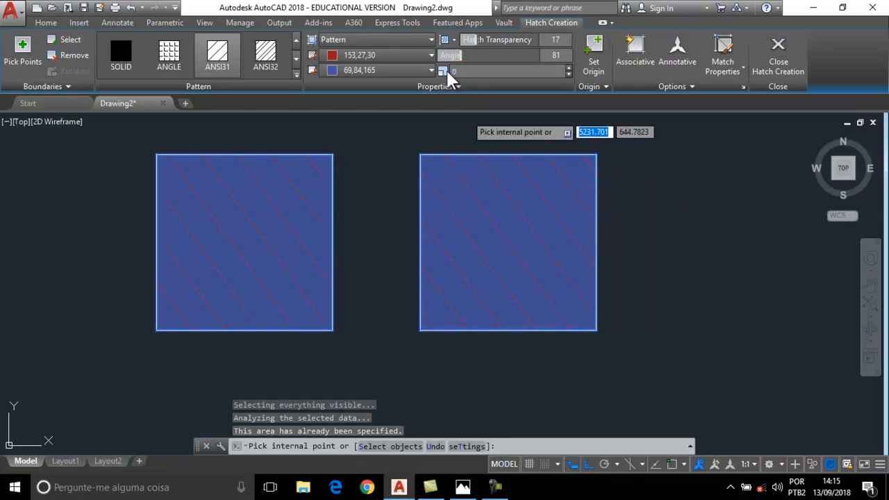
text(.05)
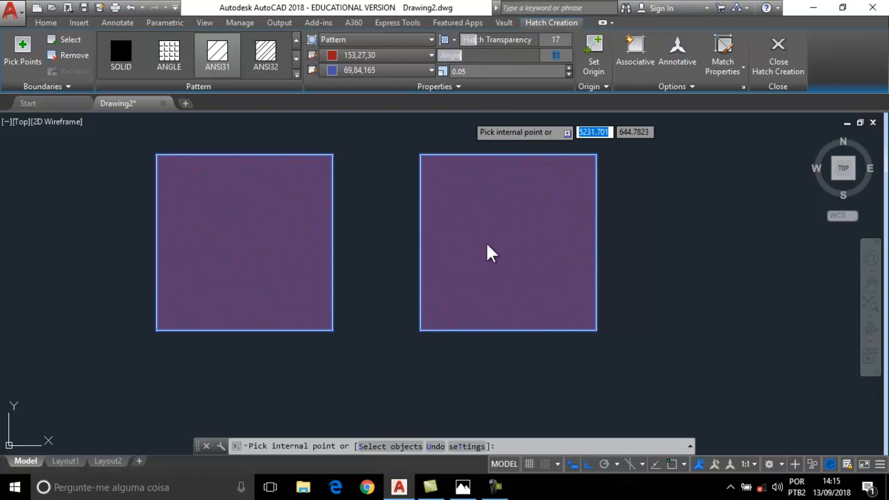
scroll(487, 244, up, 6)
scroll(487, 244, down, 5)
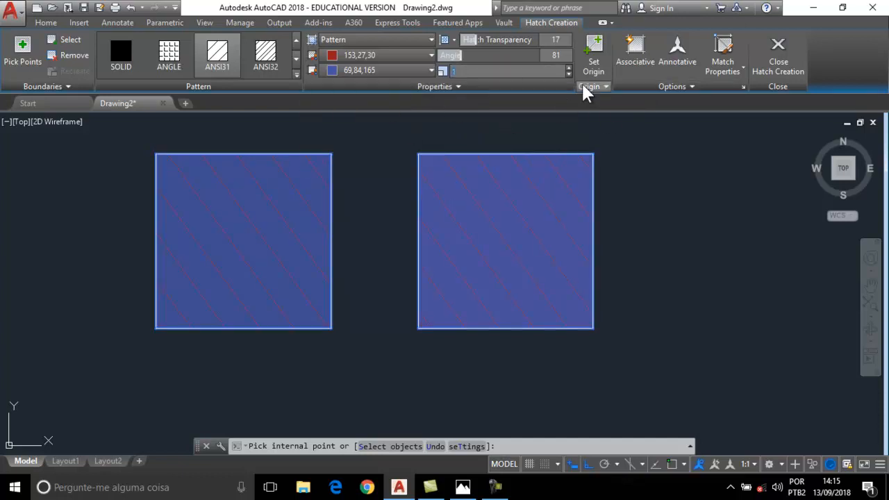
Enable Create Separate Hatches and Associative, then close Hatch Creation to commit both hatches.
click(701, 87)
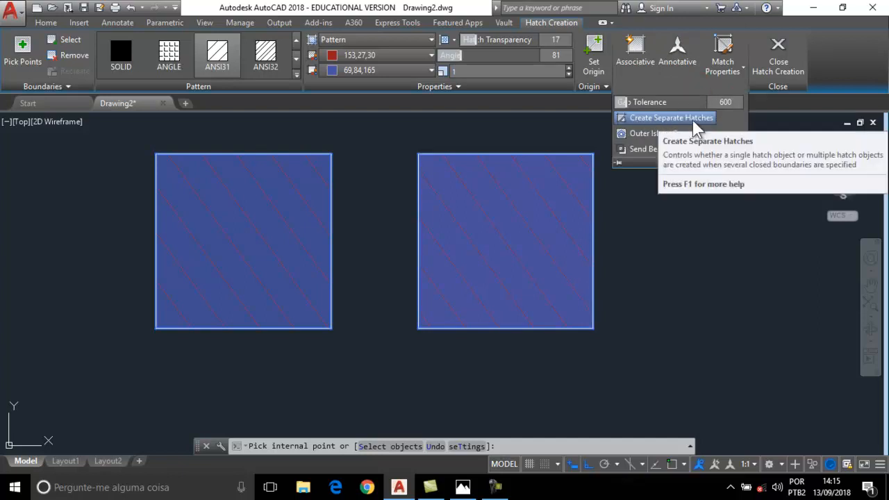
click(672, 130)
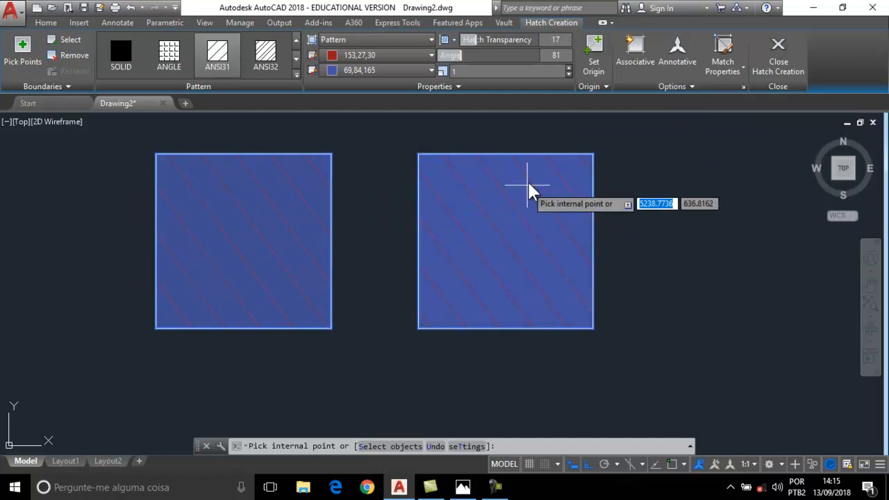
click(698, 89)
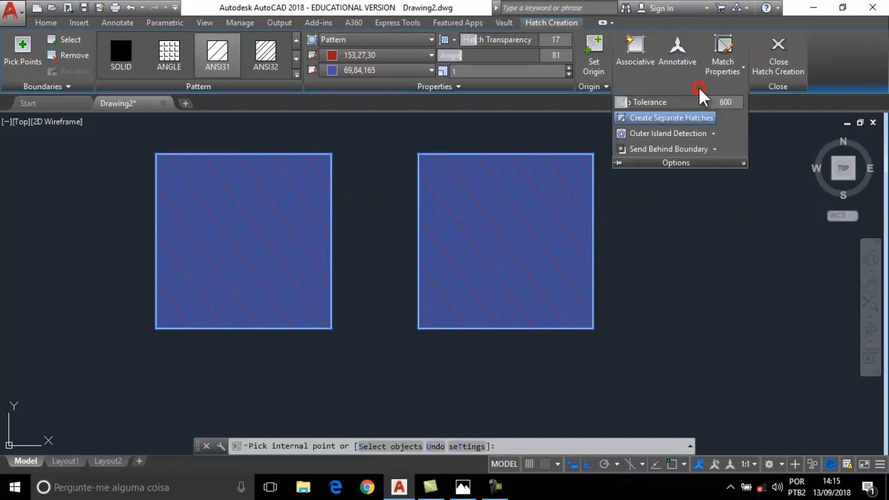
click(670, 120)
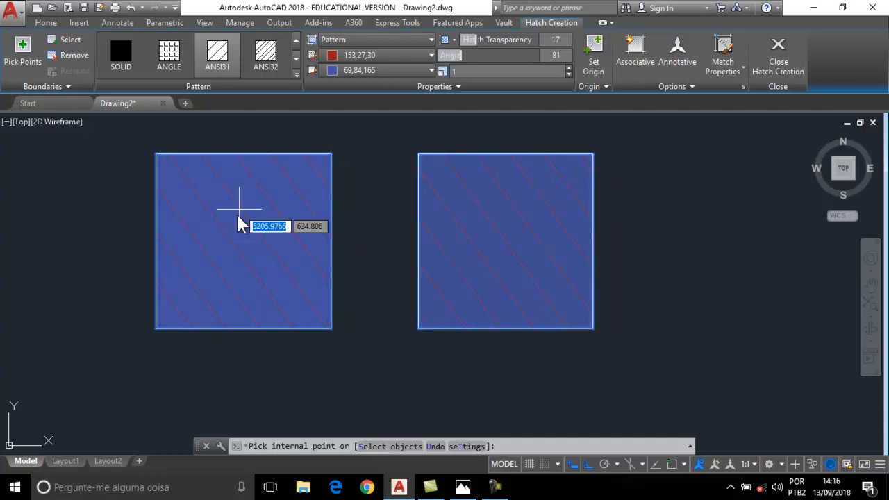
click(705, 86)
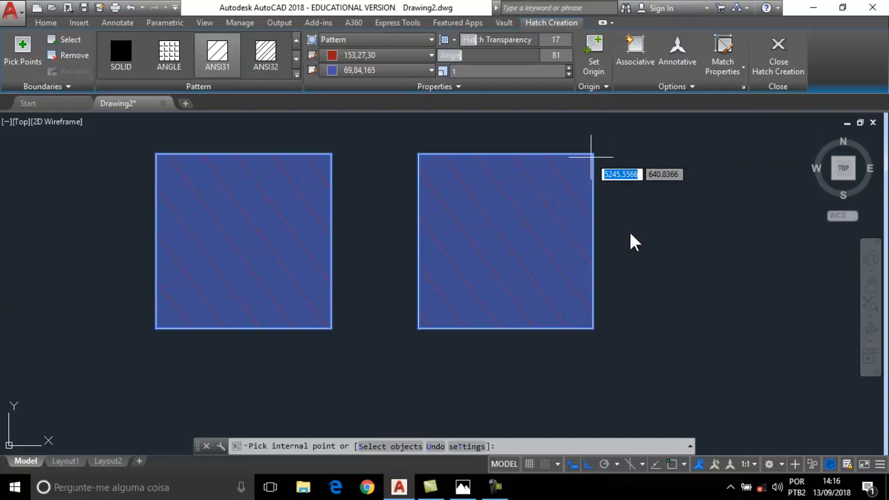
click(635, 61)
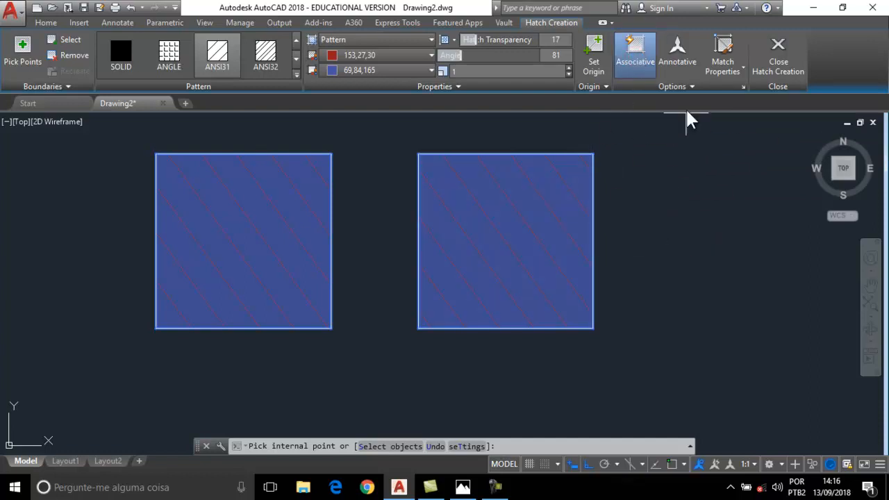
click(683, 88)
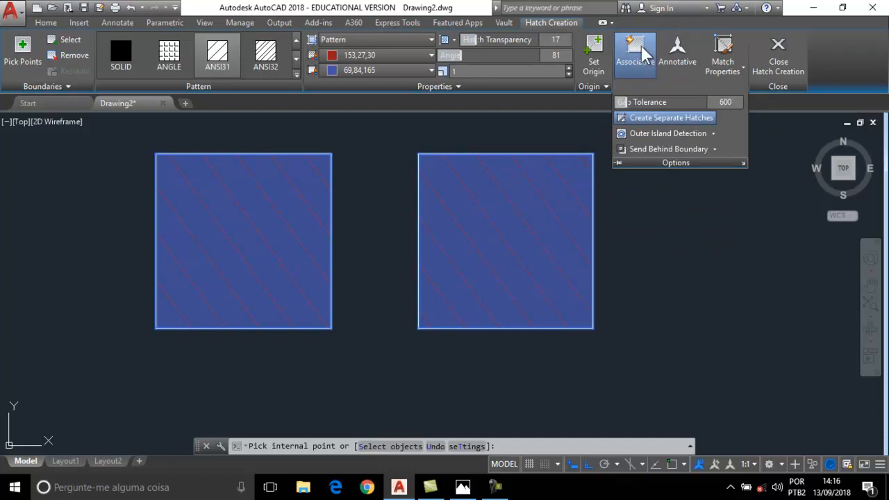
click(796, 64)
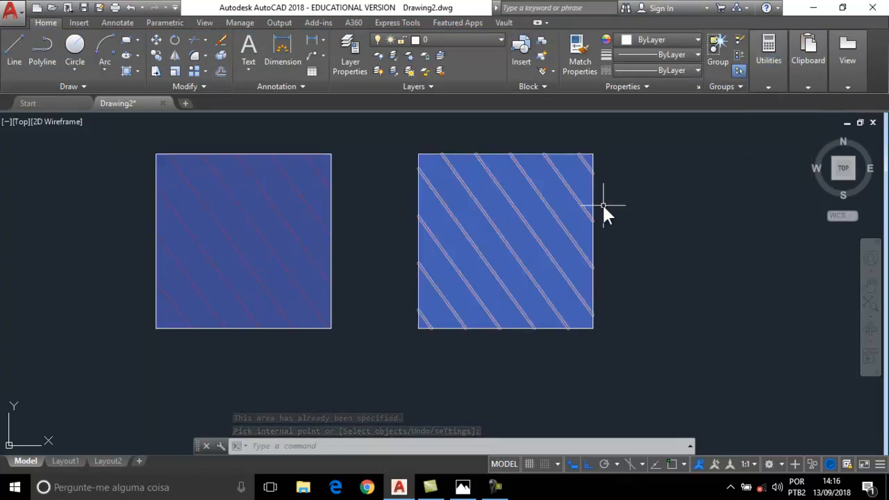
Recolour the left square's hatch to blue 41,49,137 lines on pale yellow 247,242,129.
click(270, 203)
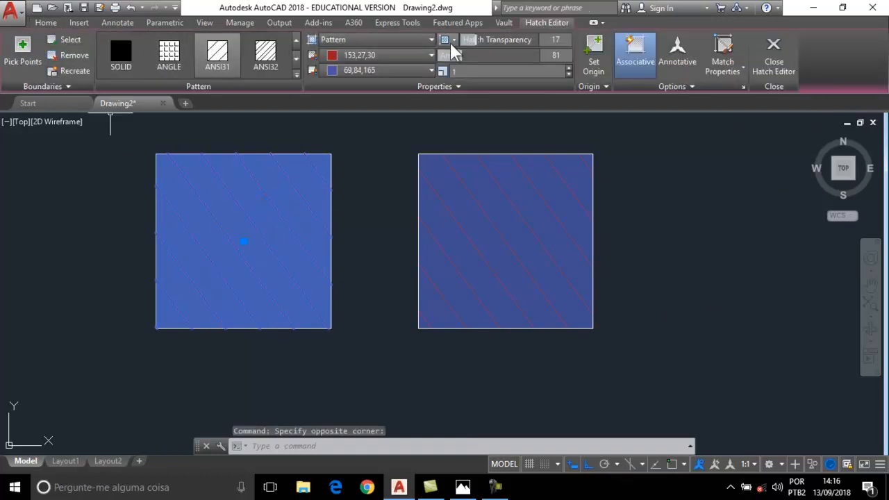
click(402, 56)
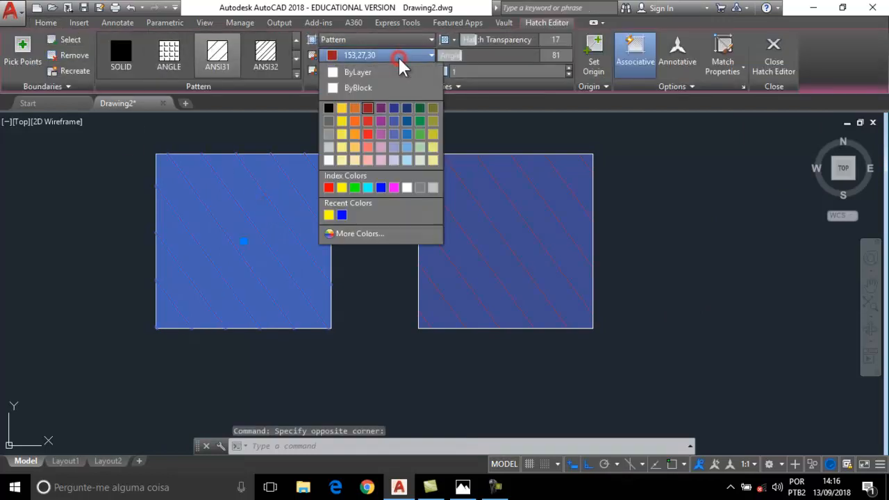
click(394, 110)
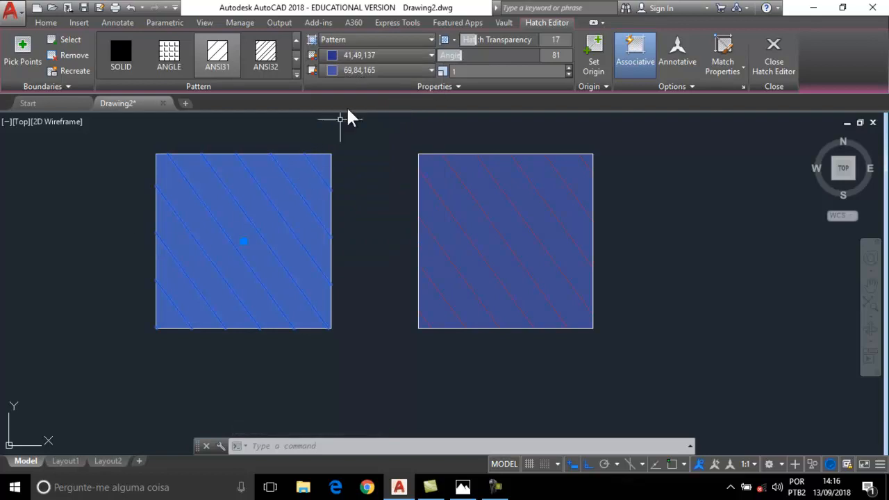
click(351, 71)
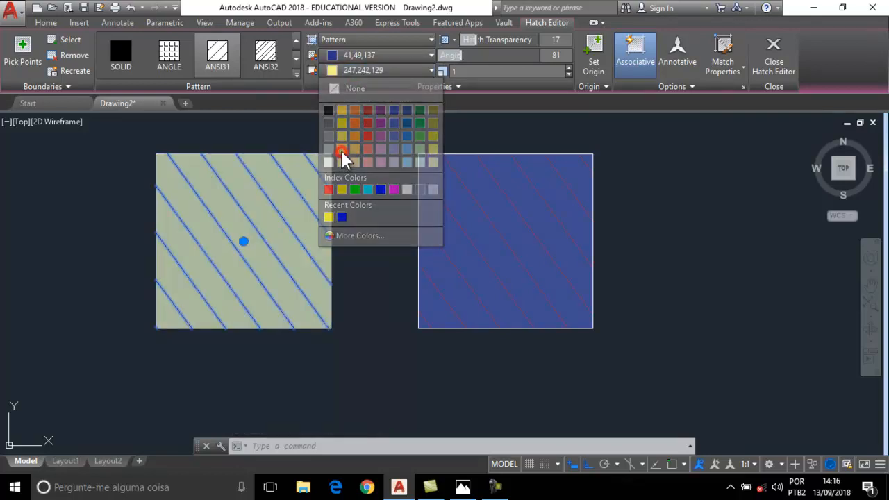
click(341, 149)
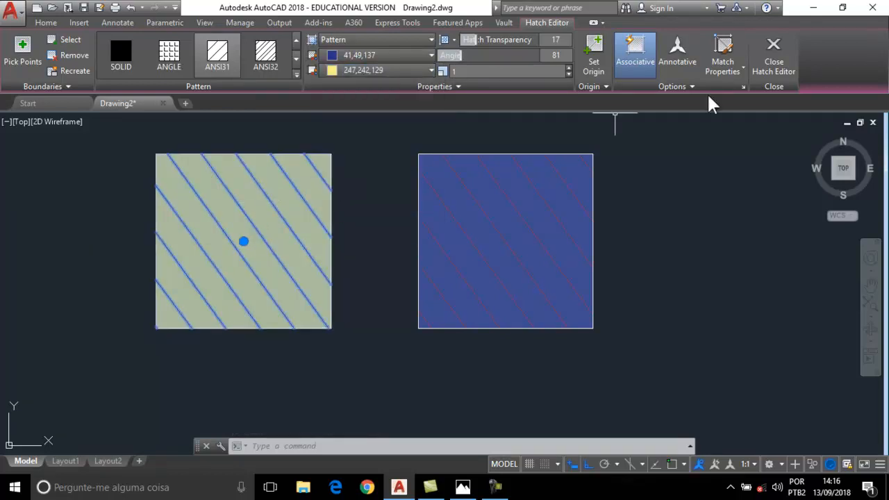
Delete the left square's hatch, leaving its outline empty.
click(672, 86)
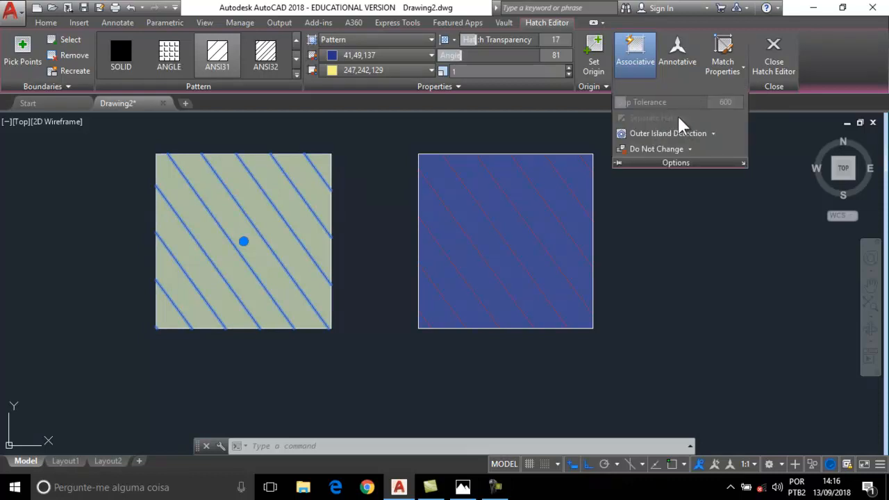
click(852, 49)
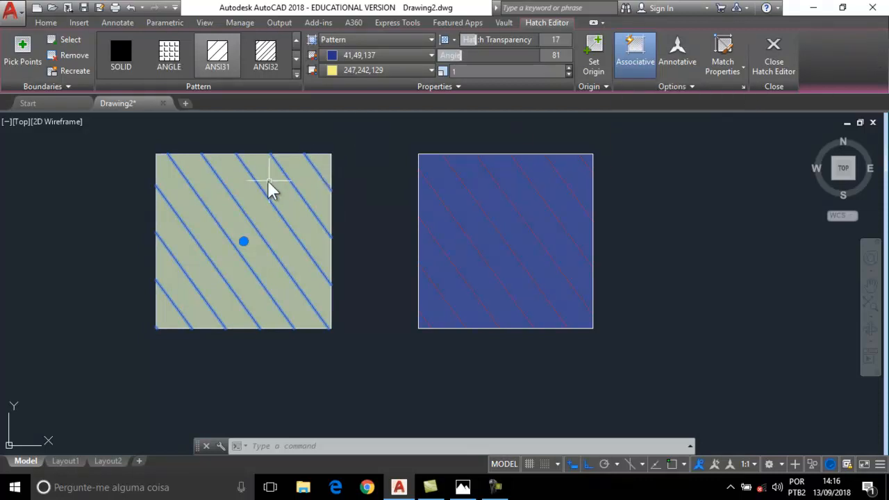
key(Delete)
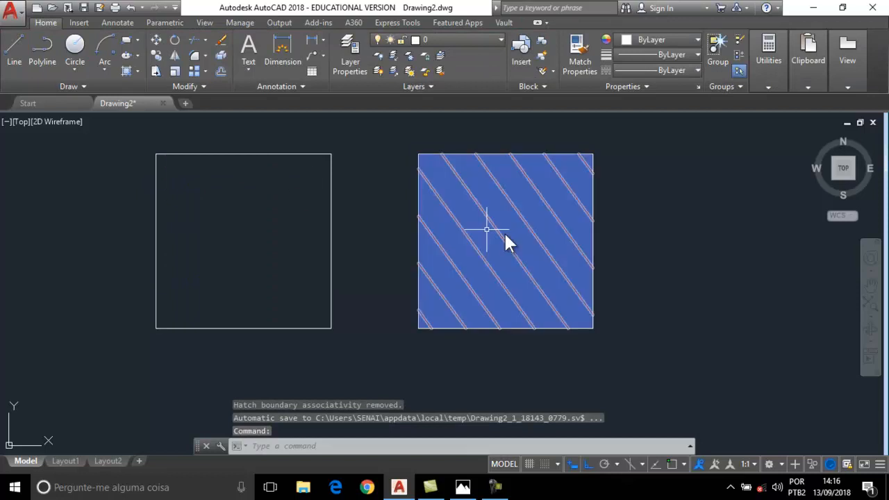
Stretch the right hatch's corners into a trapezoid, then start a new hatch.
click(594, 196)
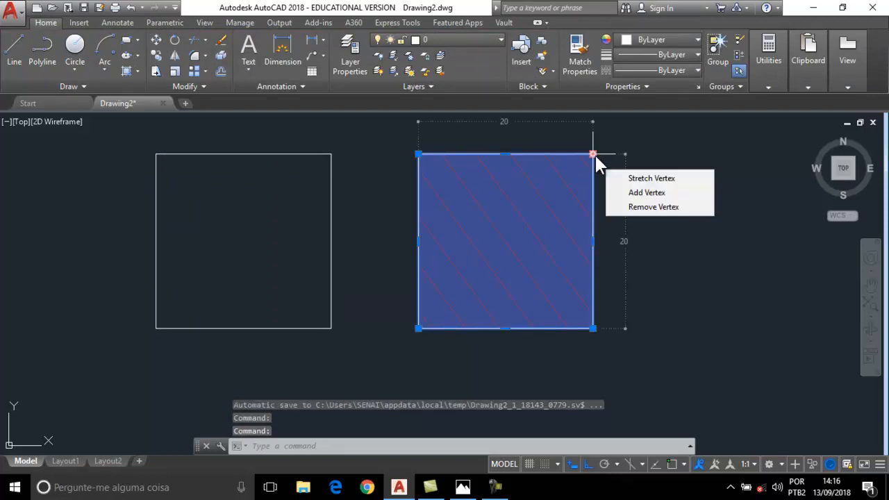
click(594, 153)
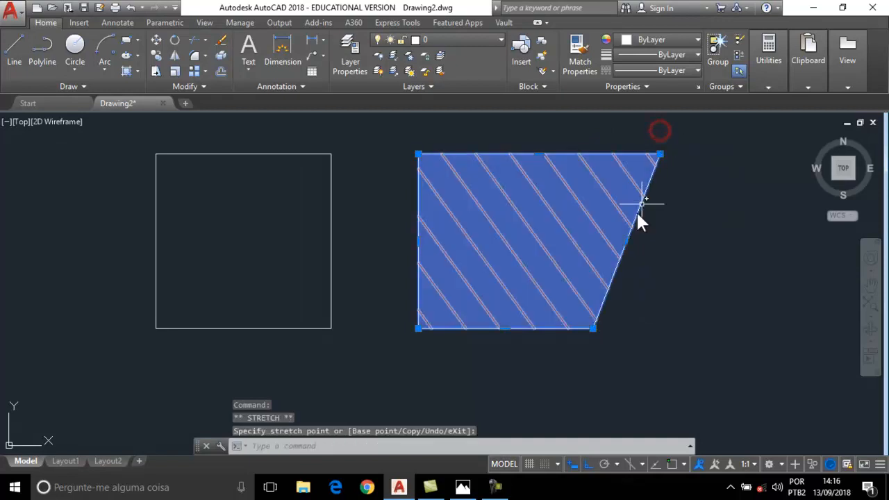
click(593, 329)
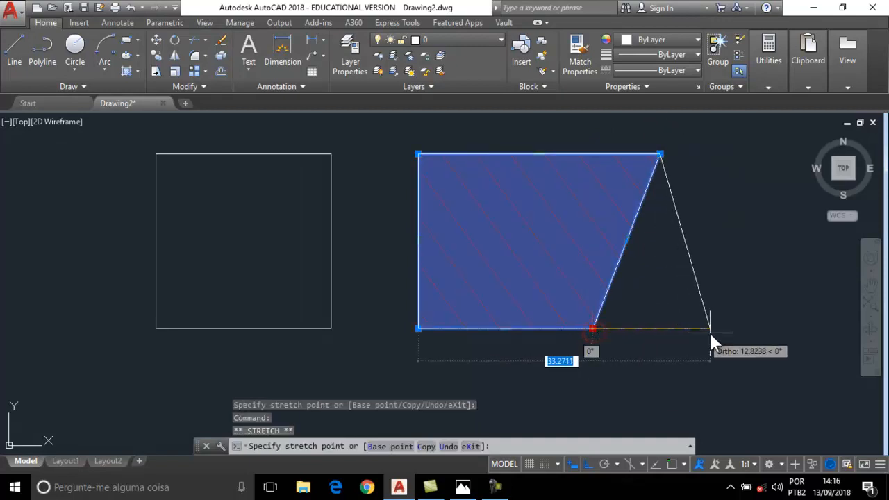
click(746, 328)
right_click(747, 327)
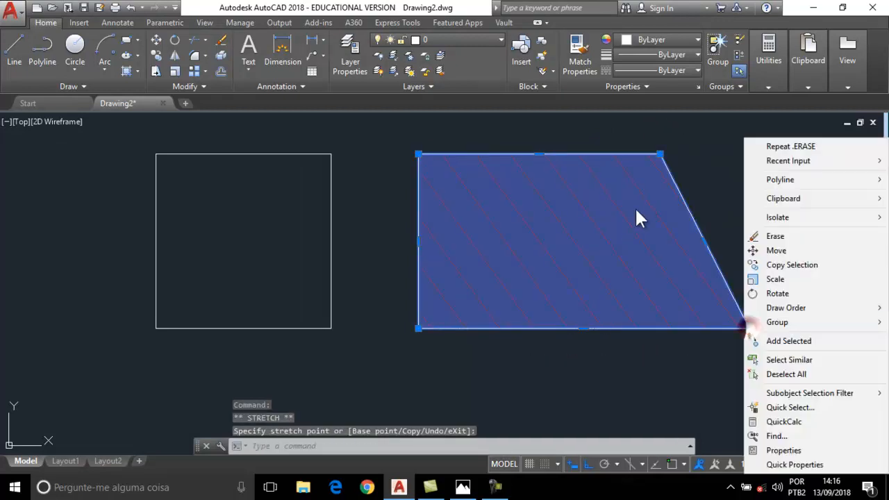
click(591, 202)
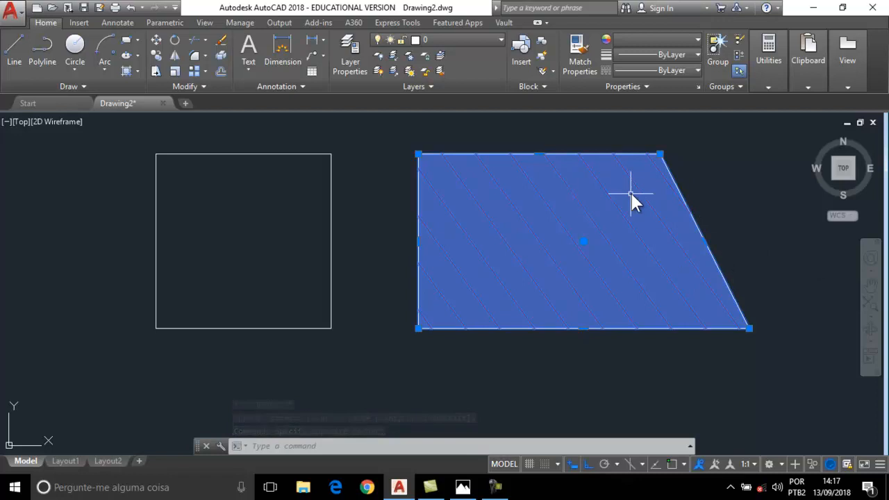
key(Escape)
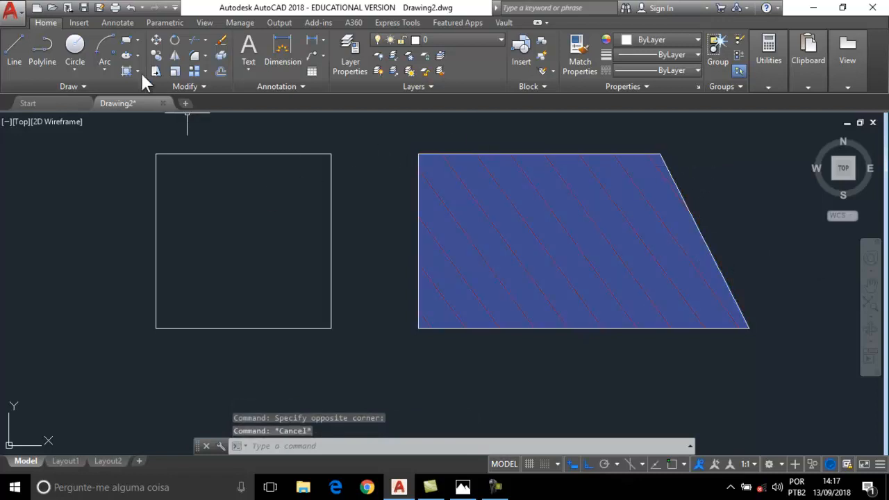
click(126, 71)
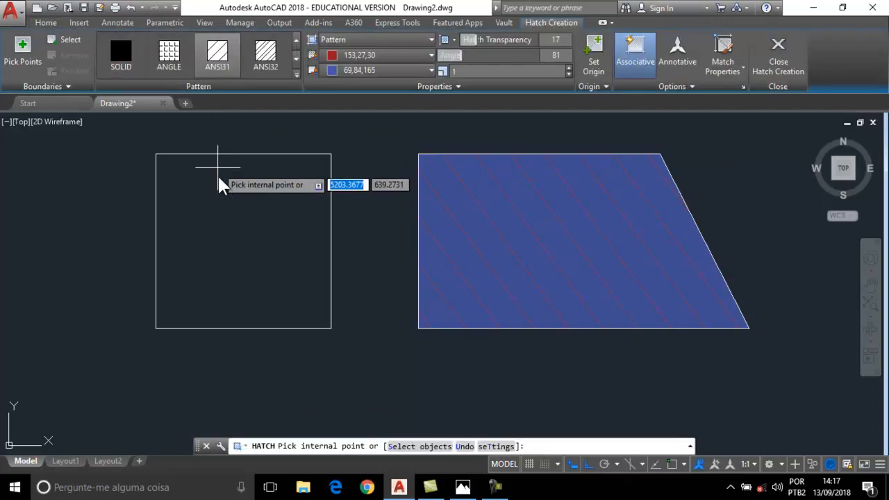
Fill the left square with a non-associative, separate hatch and close Hatch Creation.
click(220, 207)
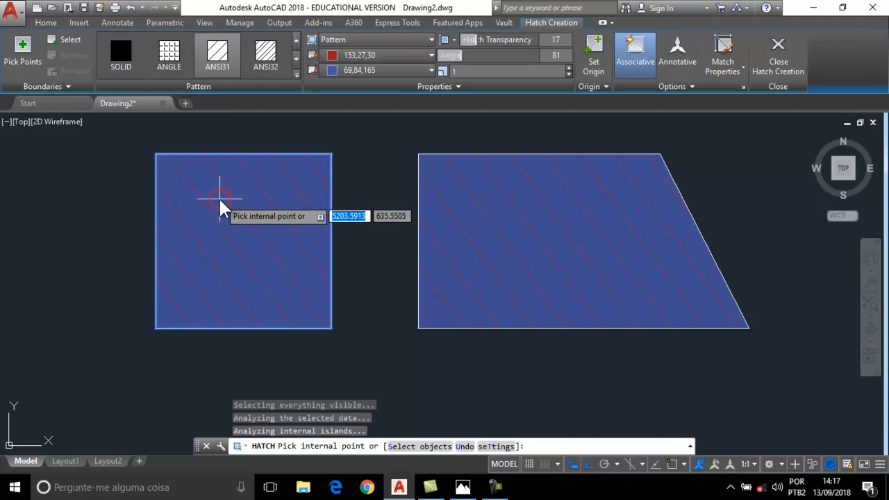
click(629, 64)
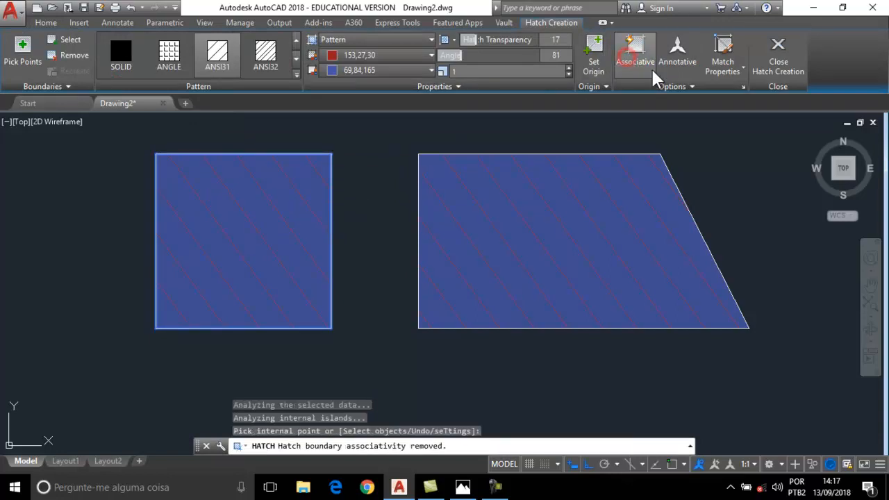
click(691, 86)
click(655, 118)
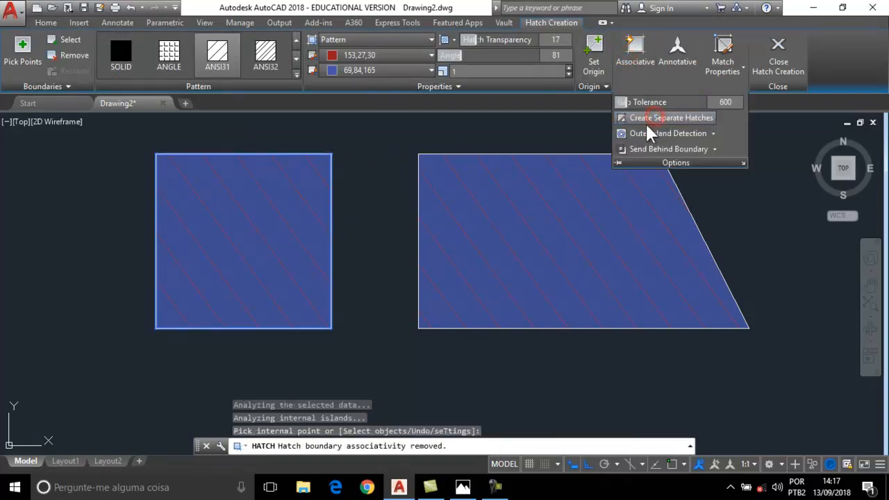
click(779, 60)
mouse_move(784, 57)
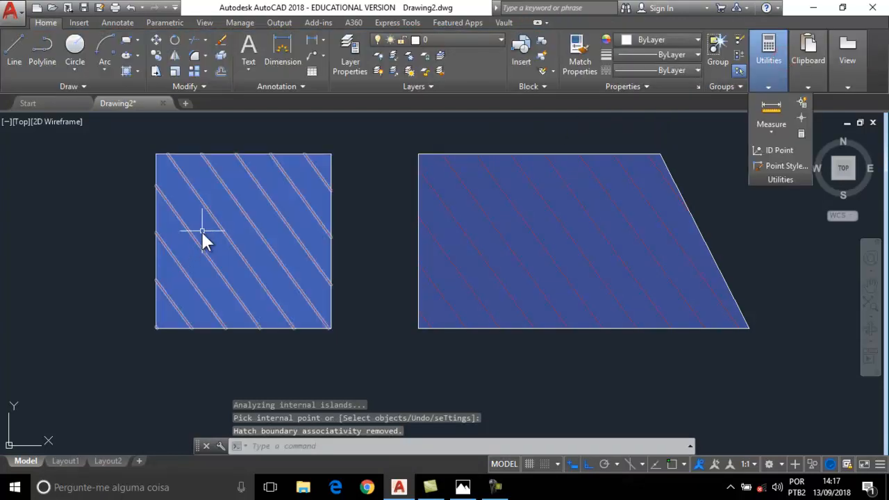
key(Escape)
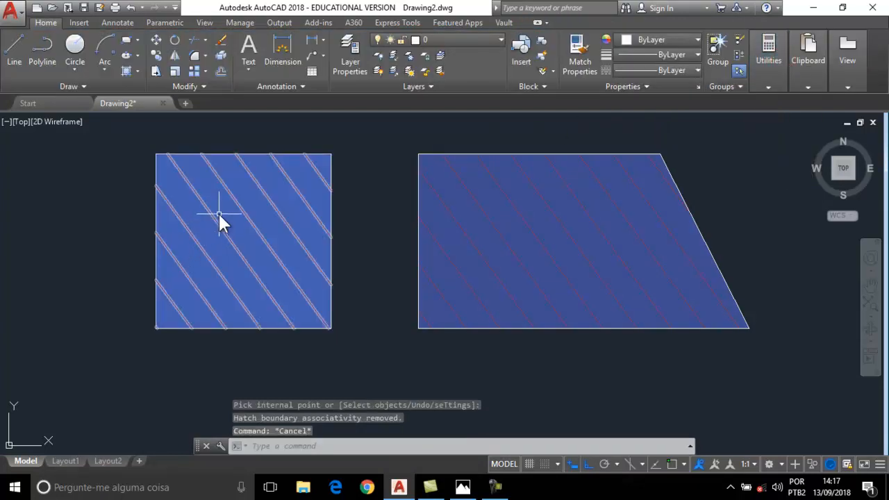
Drag the left square's top-left corner grip leftward, leaving the hatch unchanged.
click(157, 165)
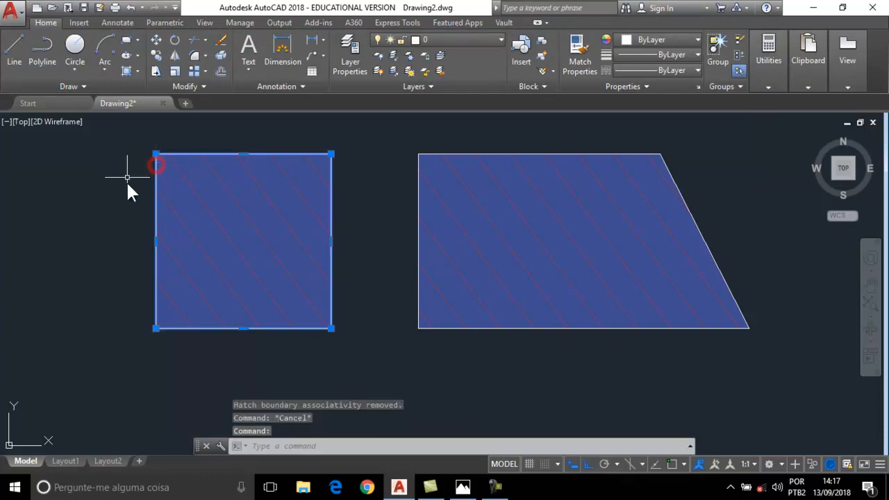
click(155, 154)
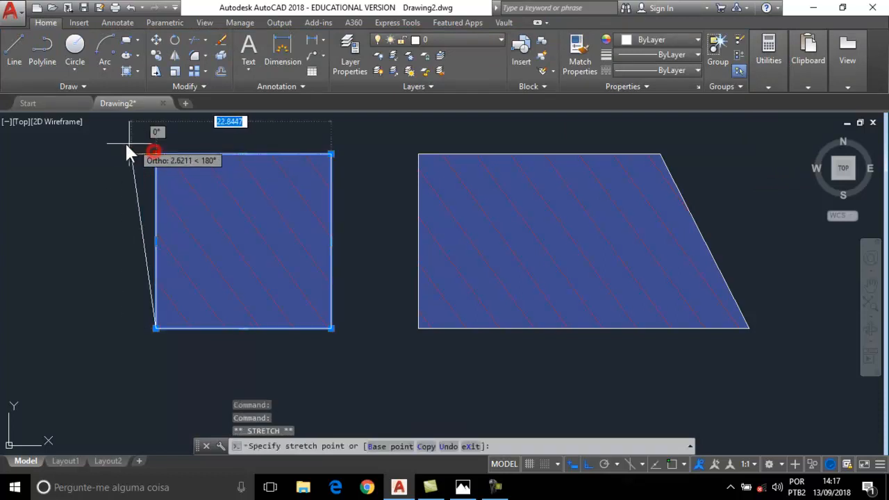
click(46, 144)
key(Escape)
key(Escape)
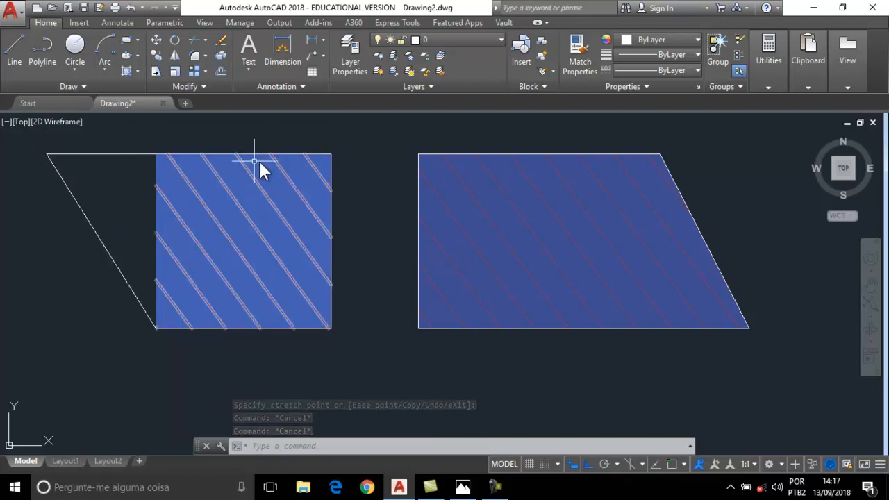
scroll(368, 205, down, 2)
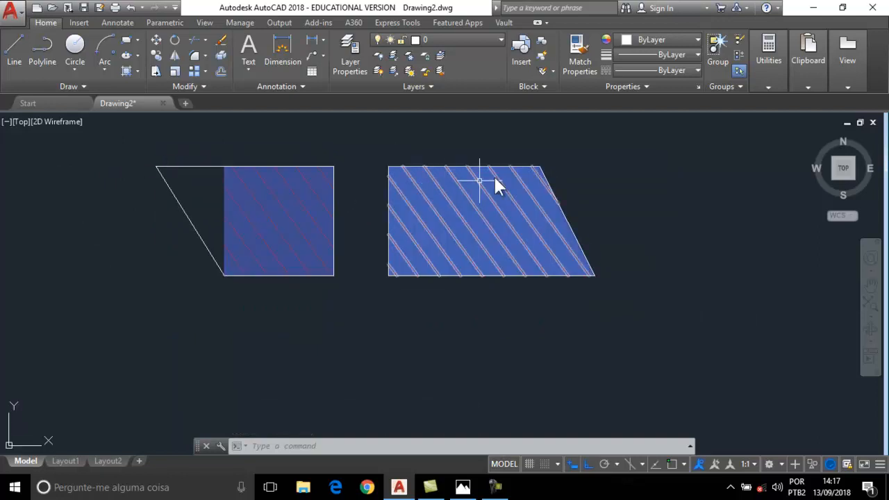
Draw a 100-unit horizontal line below the shapes and expand the Modify panel.
mouse_move(311, 231)
middle_down()
mouse_move(305, 164)
mouse_move(295, 236)
mouse_move(294, 210)
middle_up()
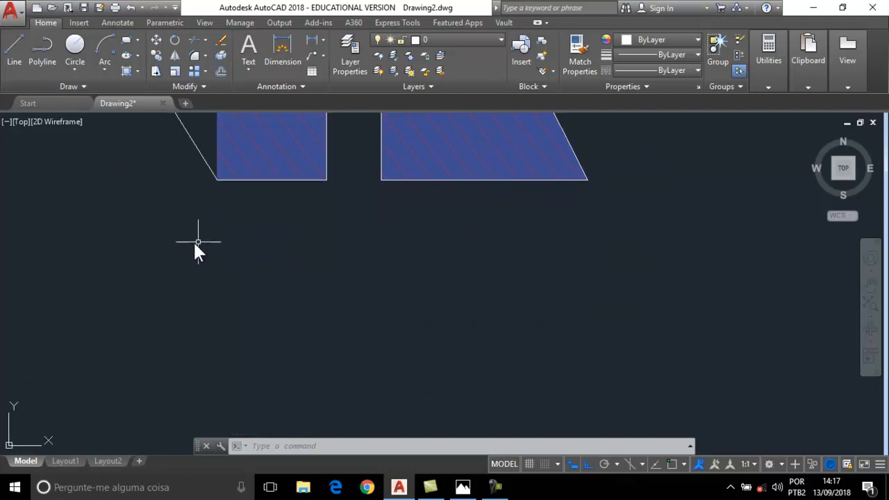
click(14, 53)
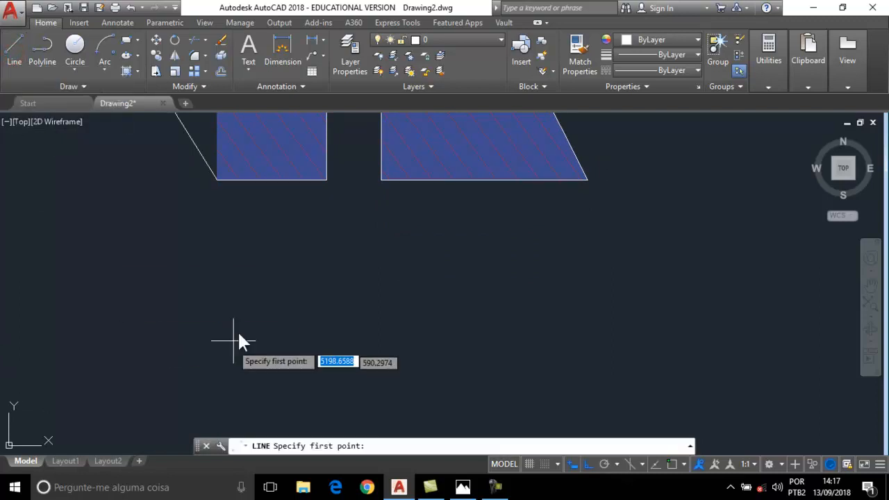
click(202, 298)
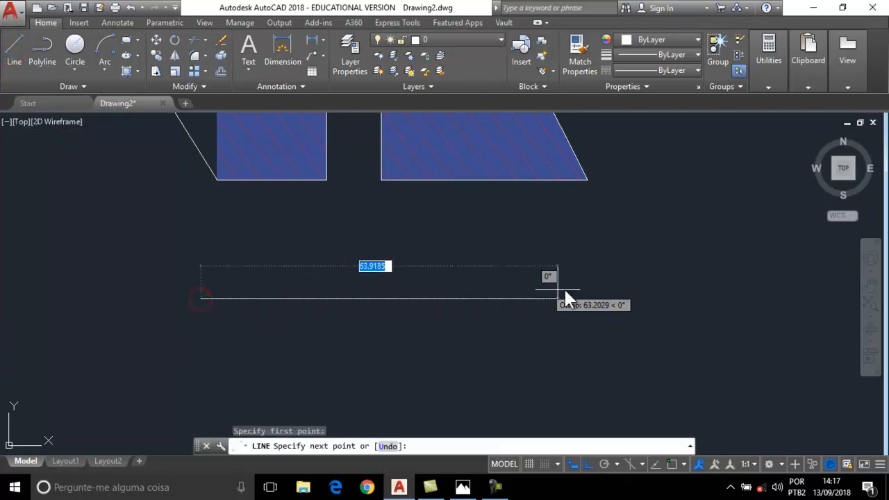
text(1)
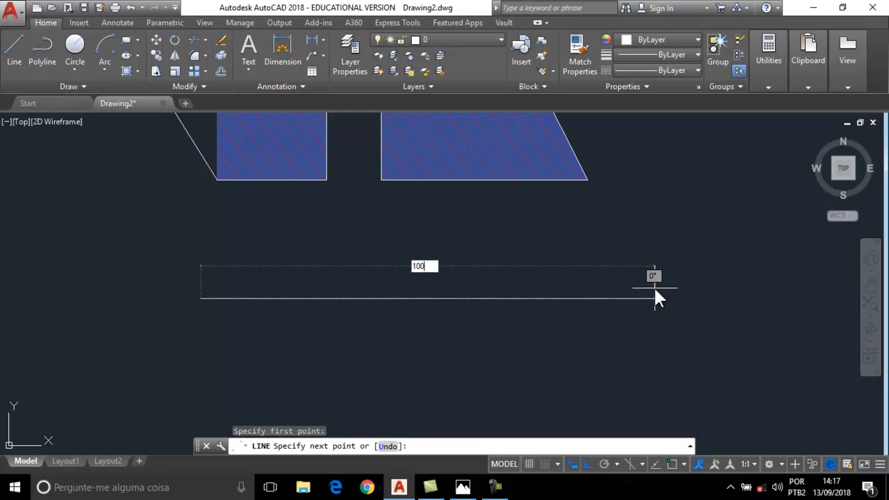
text(00)
key(Return)
key(Escape)
mouse_move(653, 312)
middle_down()
mouse_move(585, 289)
mouse_move(556, 212)
mouse_move(580, 233)
middle_up()
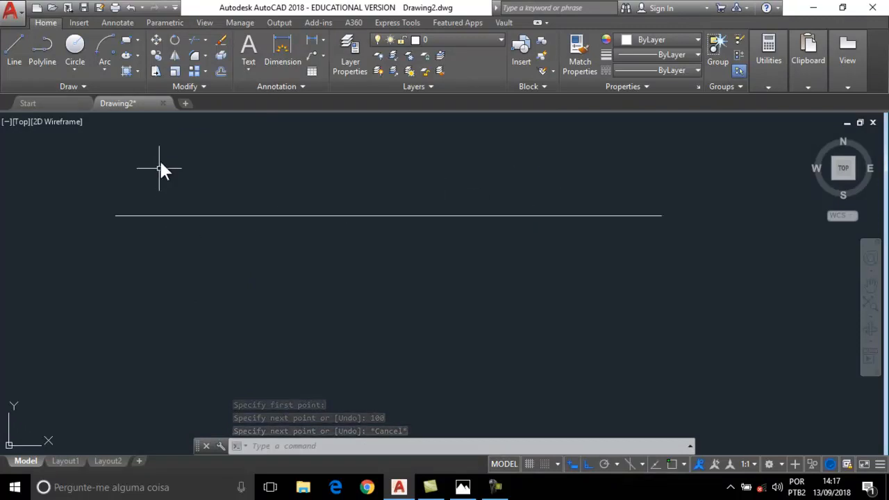
click(186, 88)
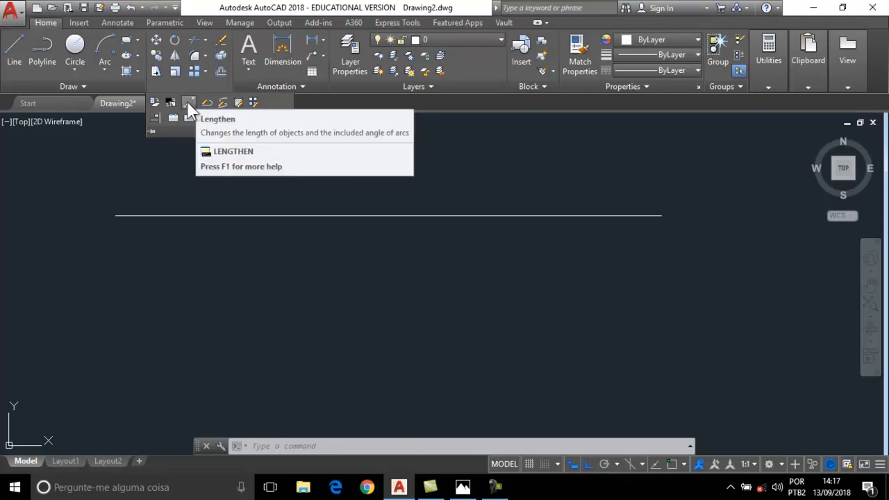
Extend the 100-unit line's right end by 10 units with LENGTHEN's Delta option.
click(187, 102)
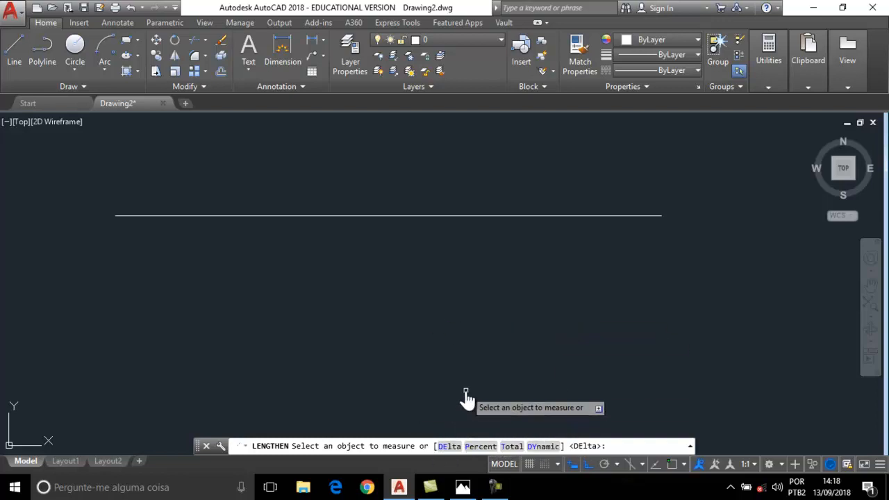
key(Return)
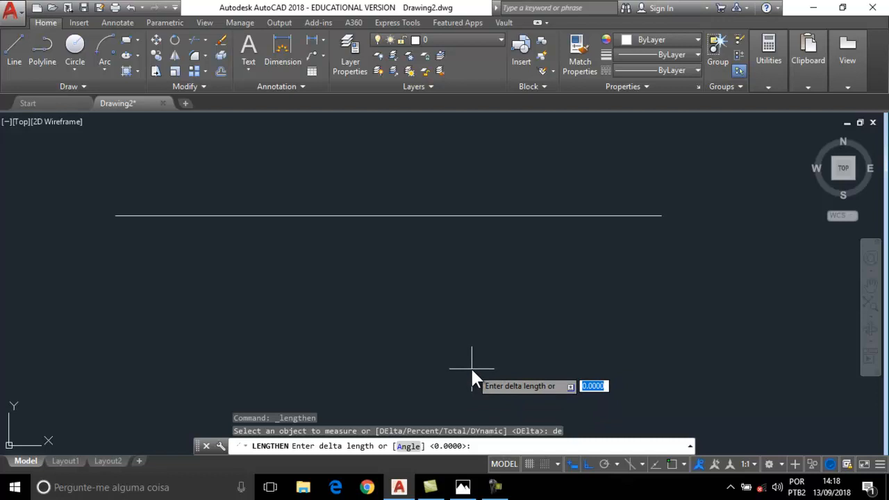
text(10)
key(Return)
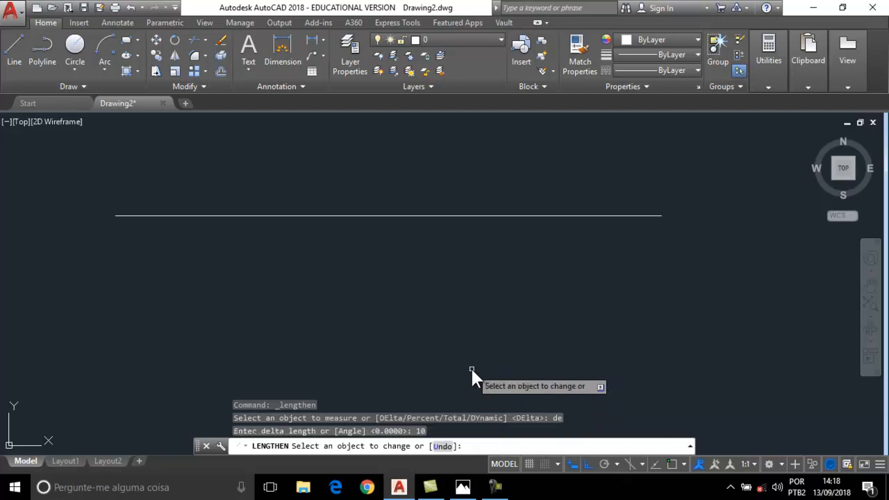
click(653, 216)
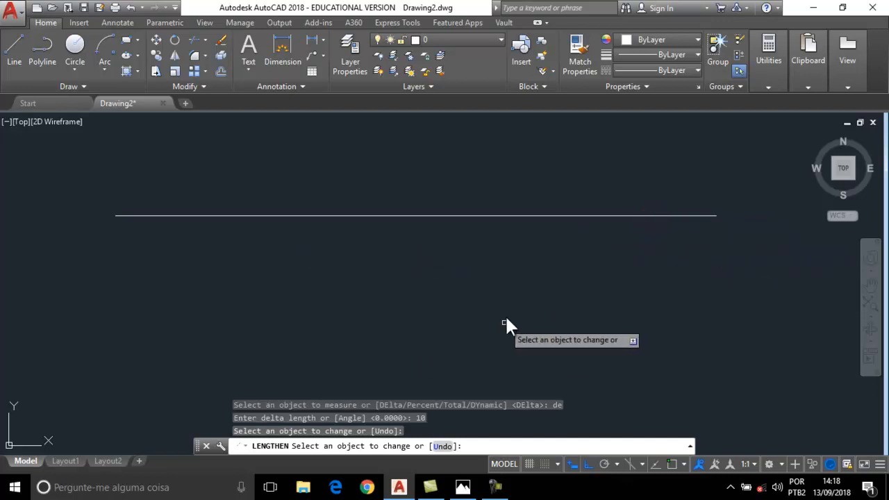
key(Escape)
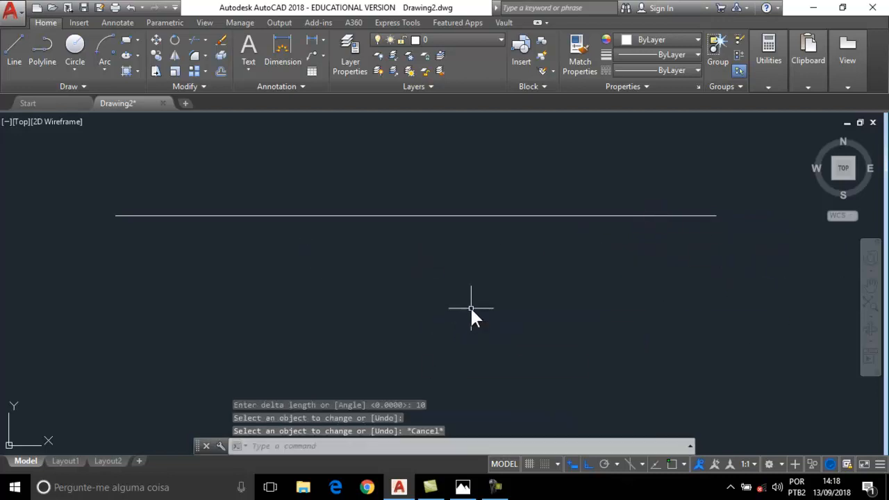
Shrink the 110-unit line to 10 percent of its length with the Percent option.
key(Return)
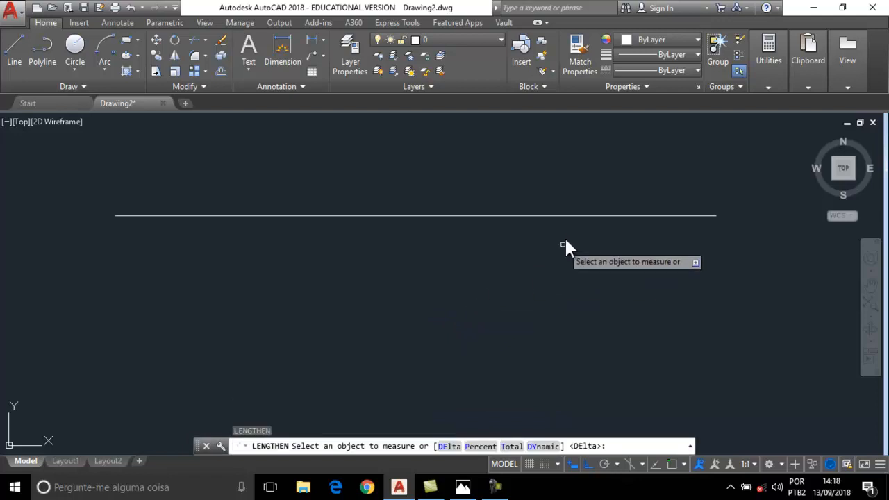
click(571, 216)
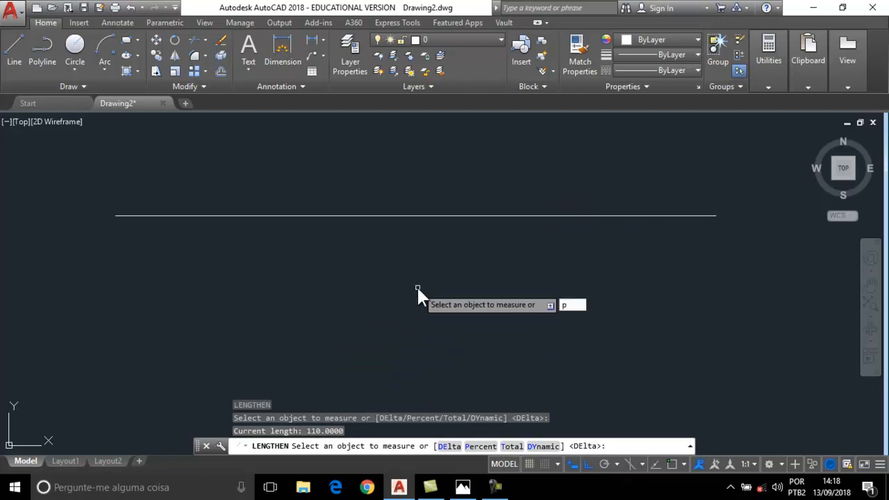
key(Return)
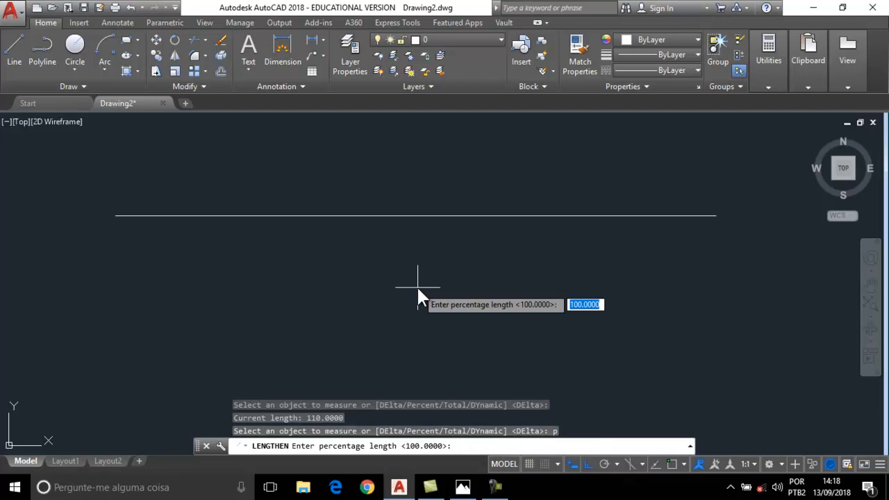
key(Return)
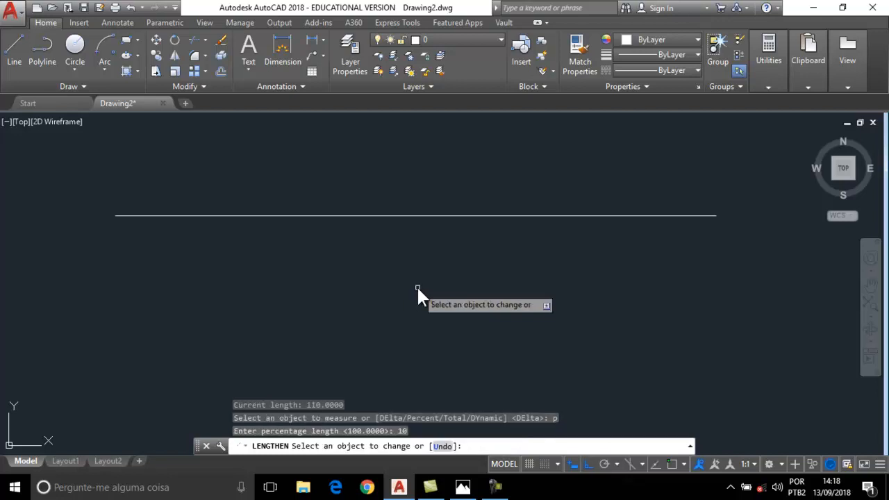
click(526, 215)
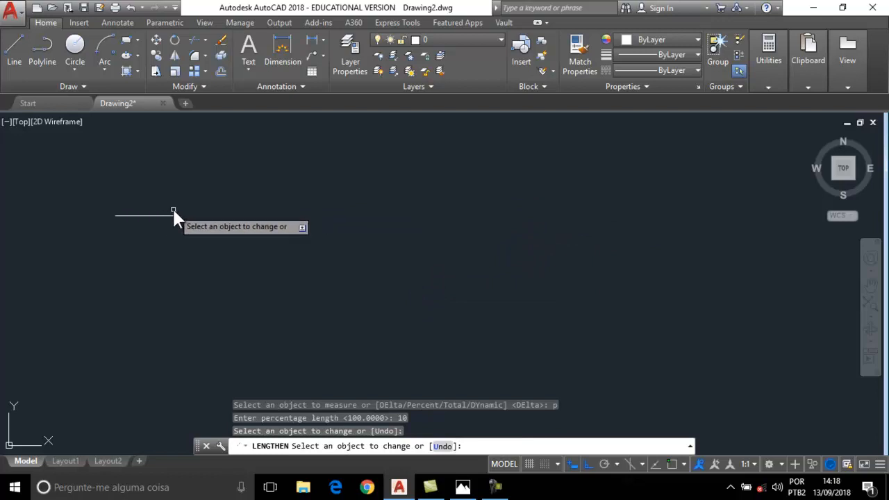
key(Escape)
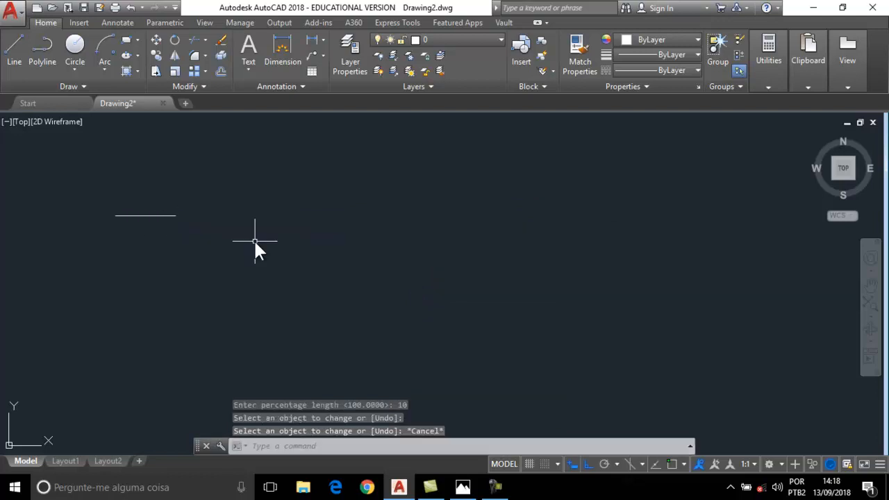
key(Return)
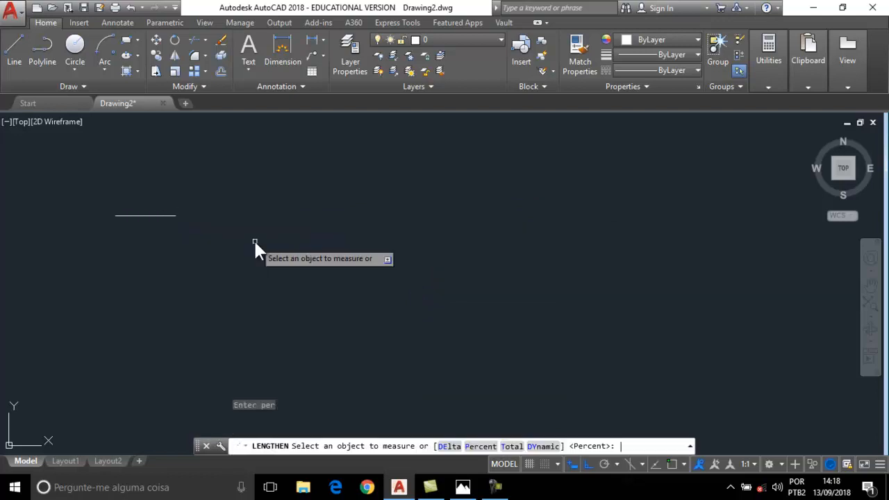
Set the short line's total length to 100 units with LENGTHEN's Total option.
click(172, 216)
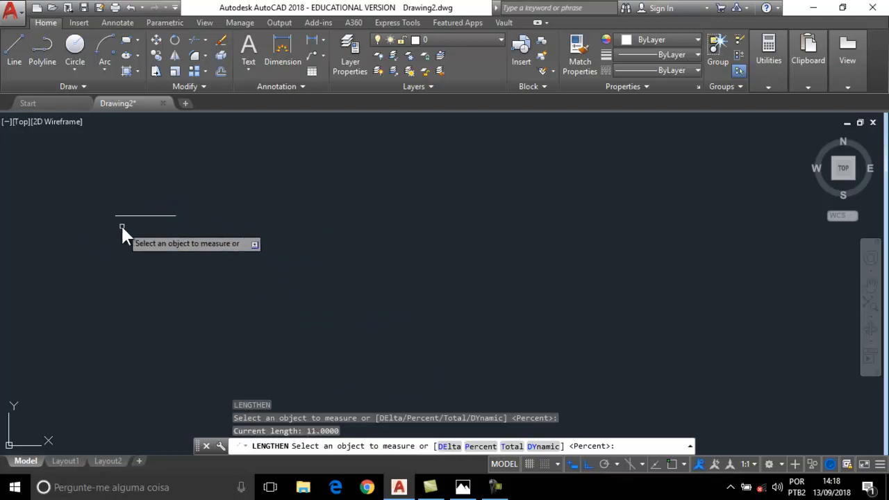
text(t)
key(Return)
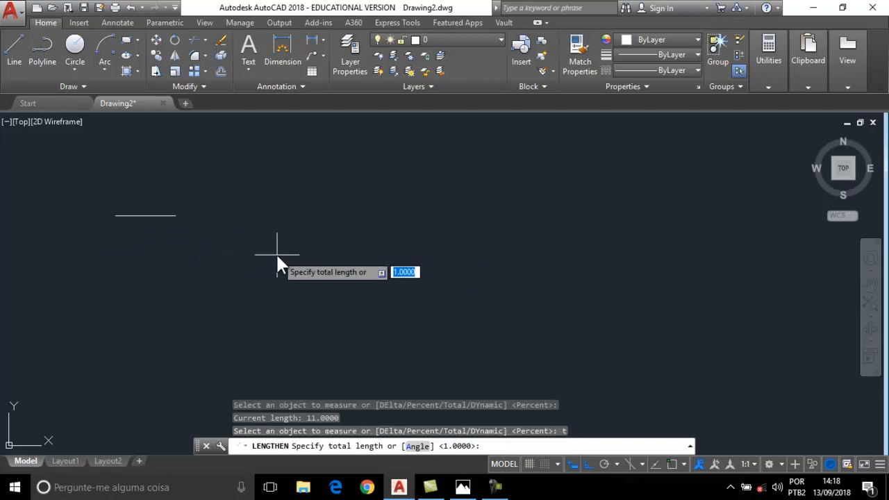
text(100)
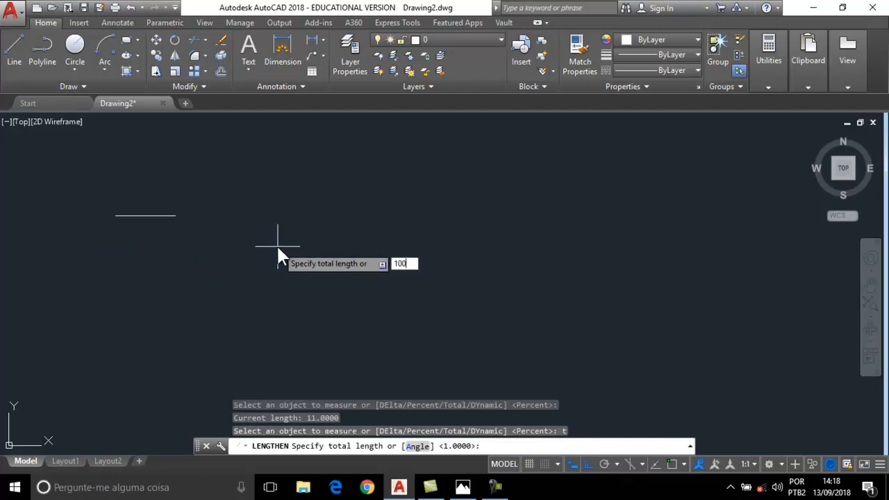
key(Return)
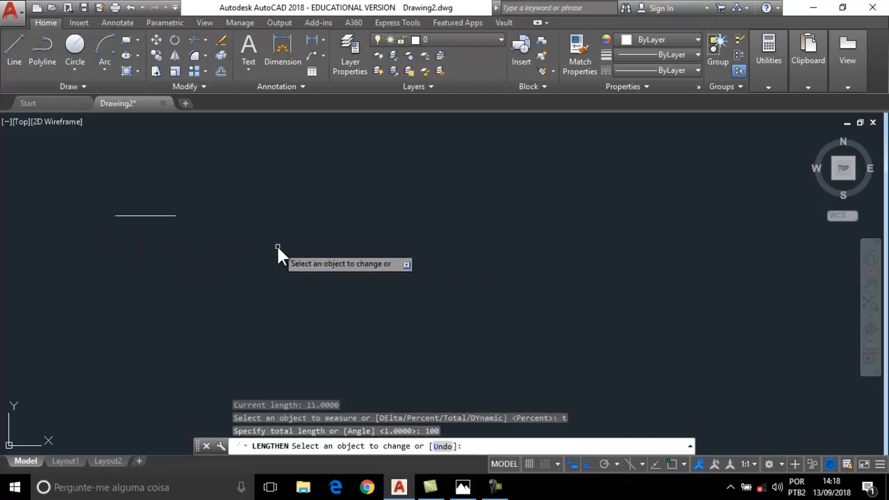
click(172, 215)
Shorten the line freehand to a picked point using the DYnamic option.
key(Return)
key(Return)
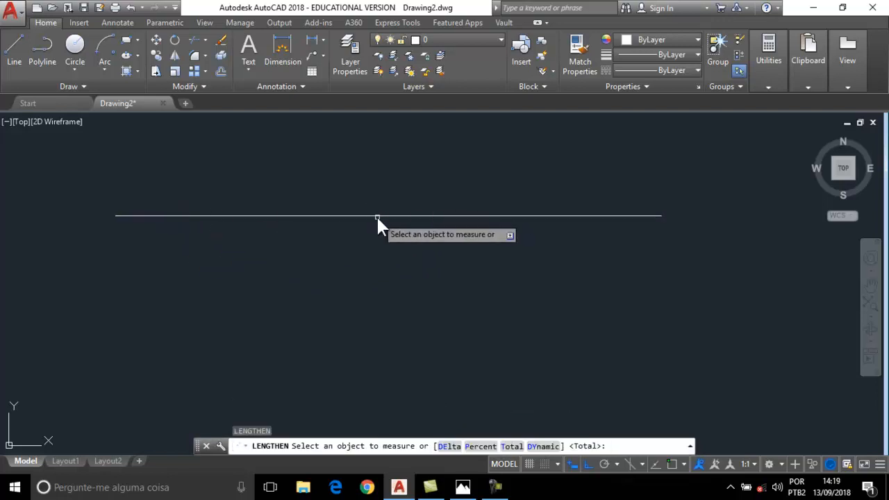
click(376, 214)
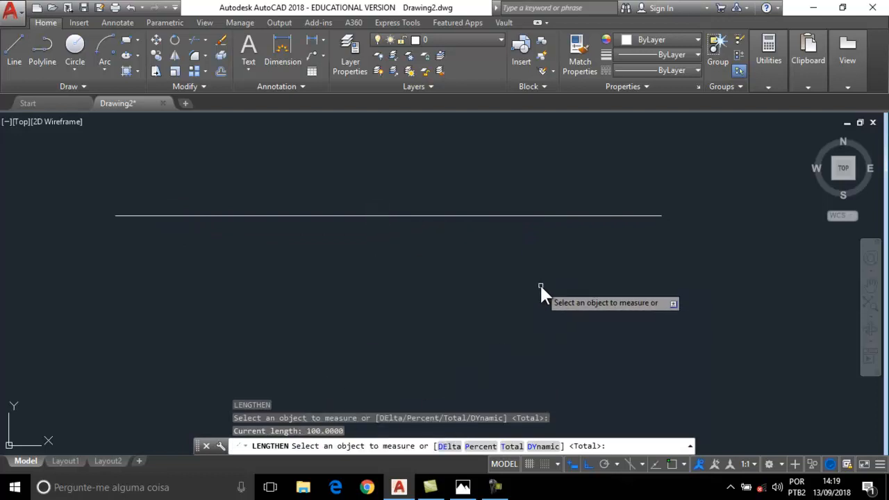
text(dy)
key(Return)
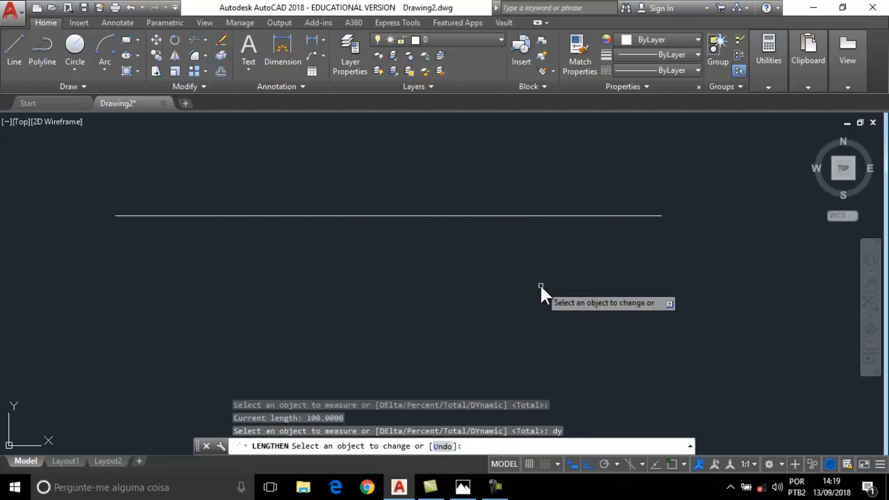
click(576, 214)
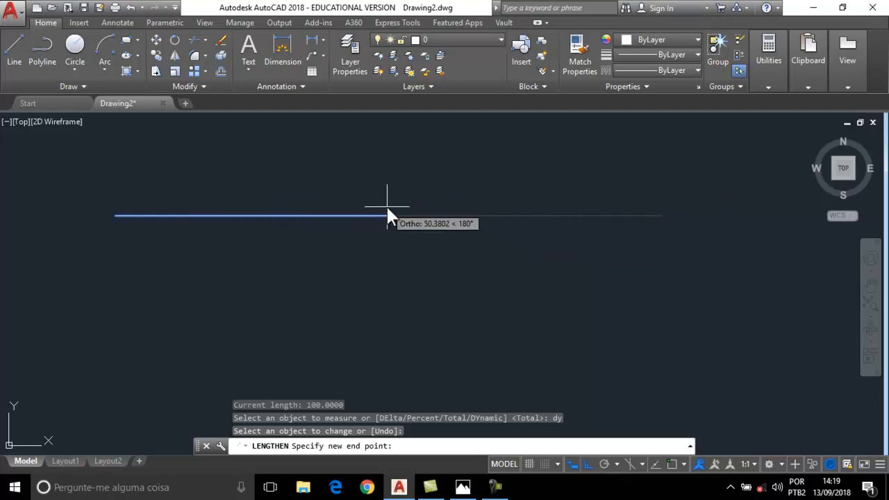
click(278, 172)
key(Escape)
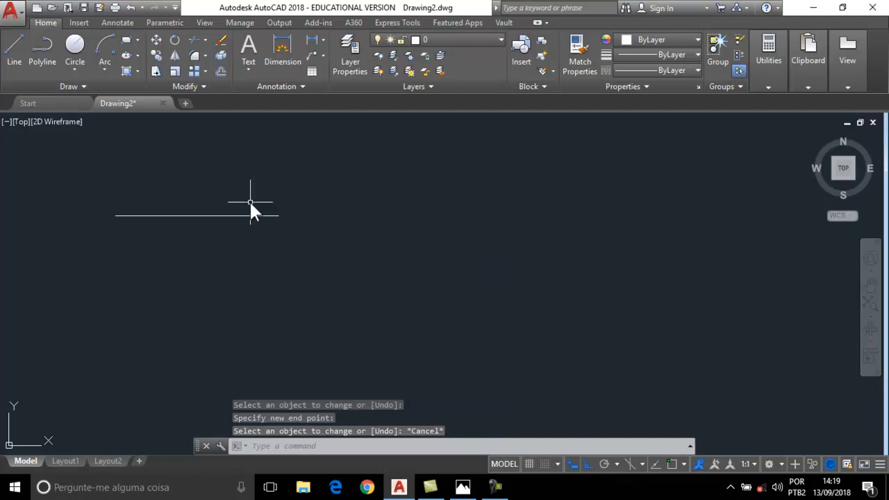
Restore the line to a total length of 100 units.
key(Return)
text(t)
key(Return)
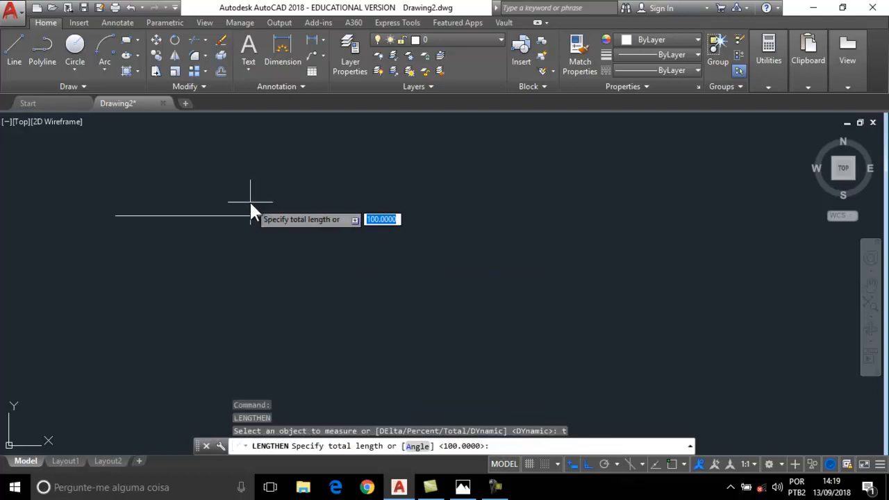
key(Return)
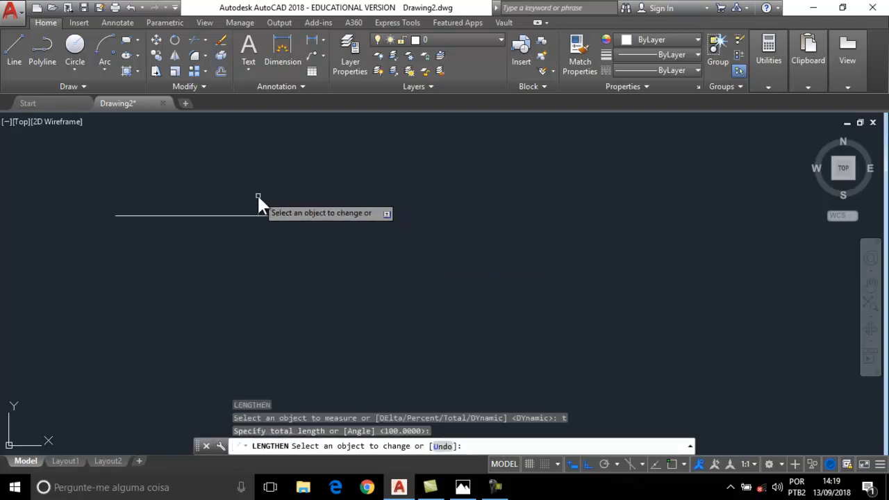
click(261, 215)
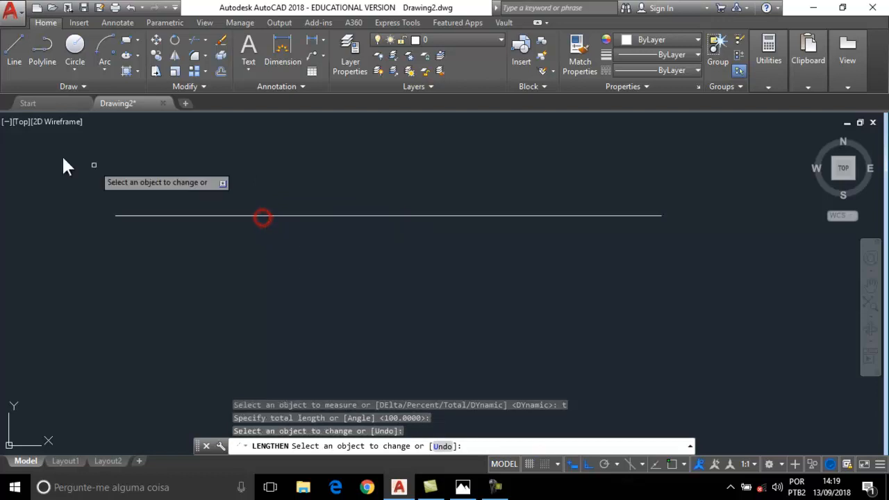
key(Escape)
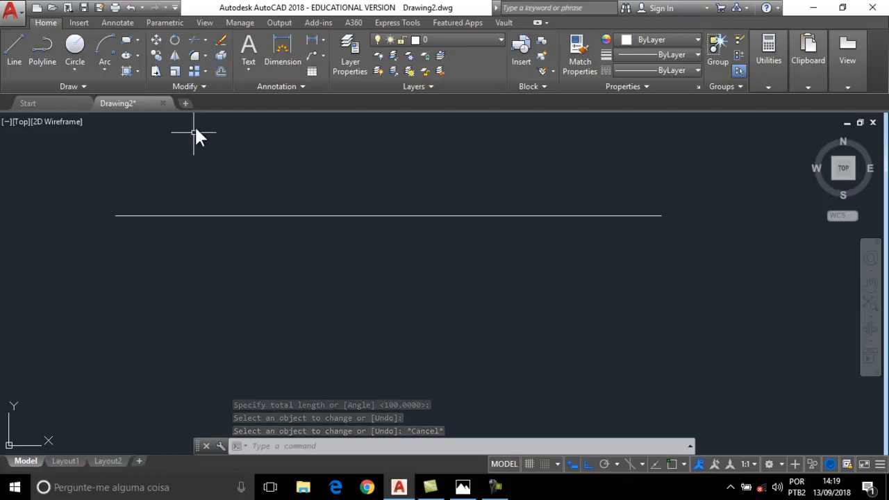
click(204, 87)
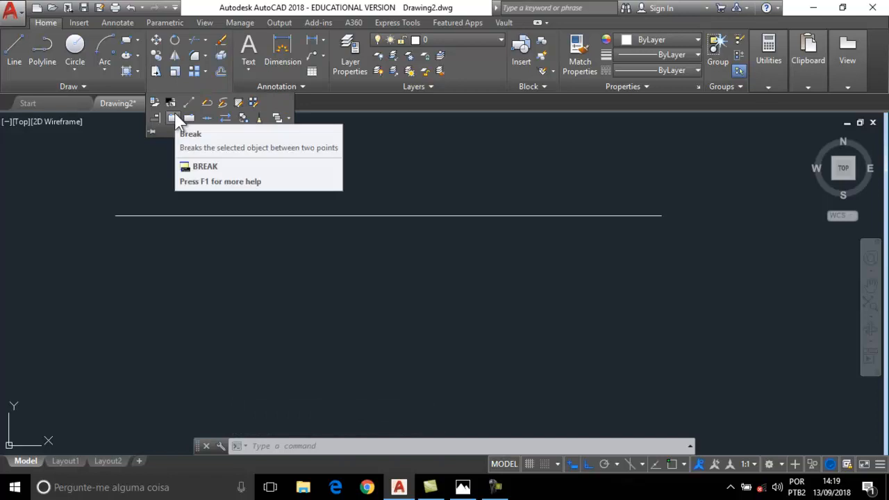
Break the 100-unit line between two picked points, leaving a gap in the middle.
click(174, 118)
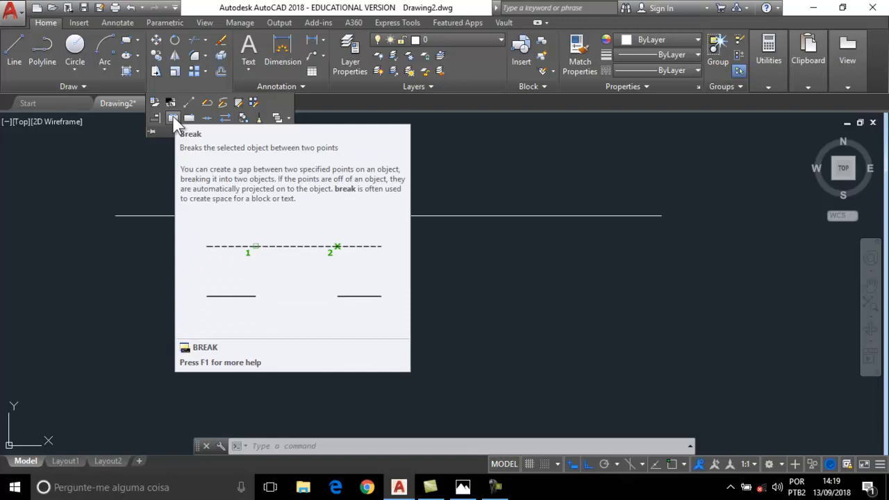
click(173, 119)
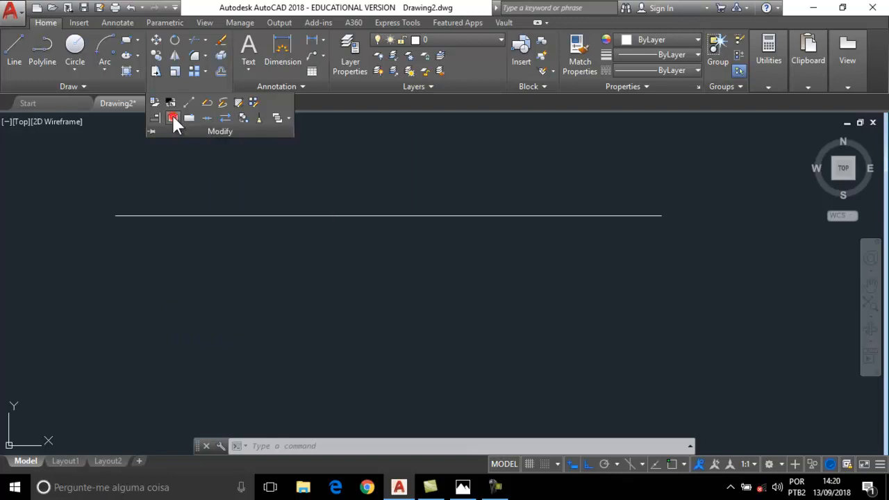
click(256, 216)
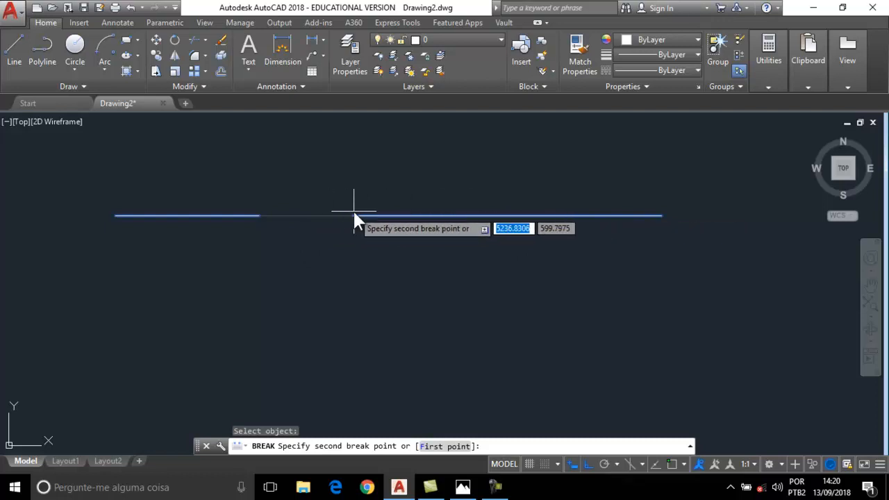
click(486, 205)
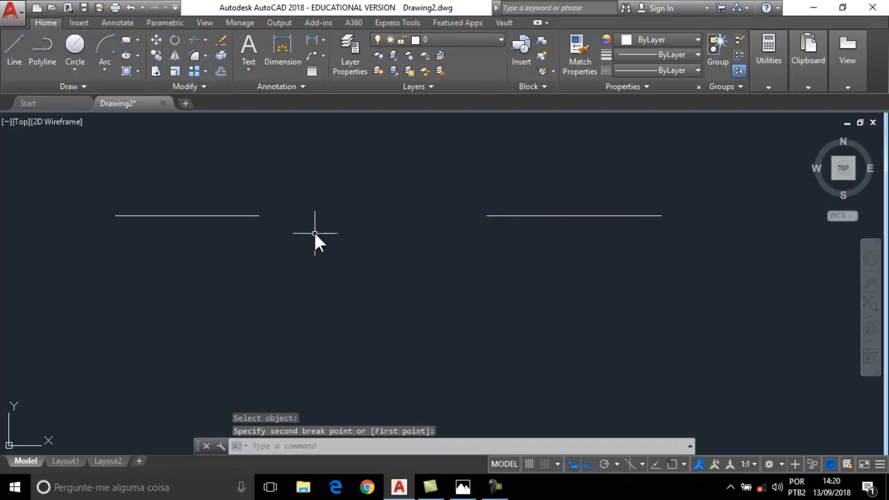
Check the two pieces, then window-select the left piece of the broken line.
click(597, 215)
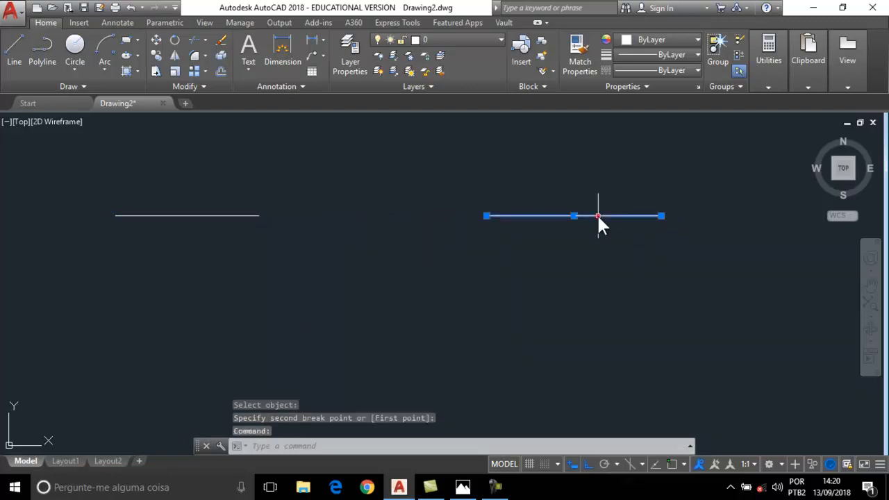
click(222, 215)
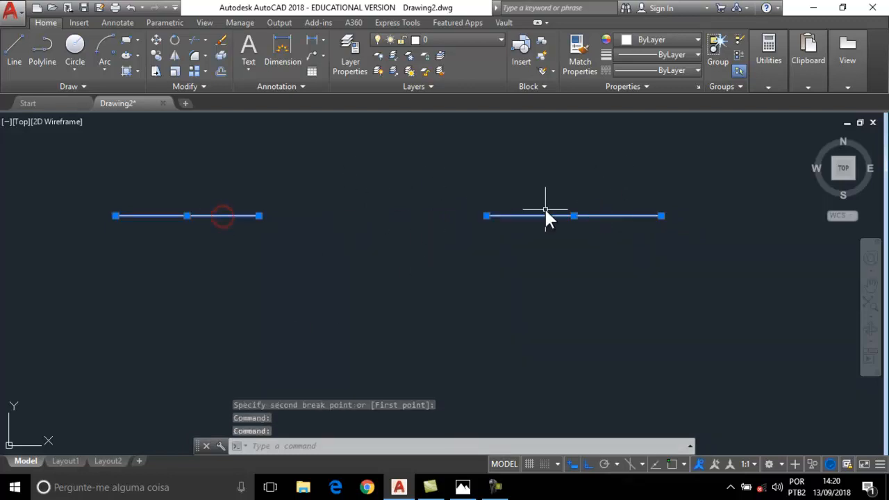
key(Escape)
key(Escape)
click(323, 200)
click(118, 264)
Erase the left piece and draw five connected segments from the right piece's left endpoint.
key(Delete)
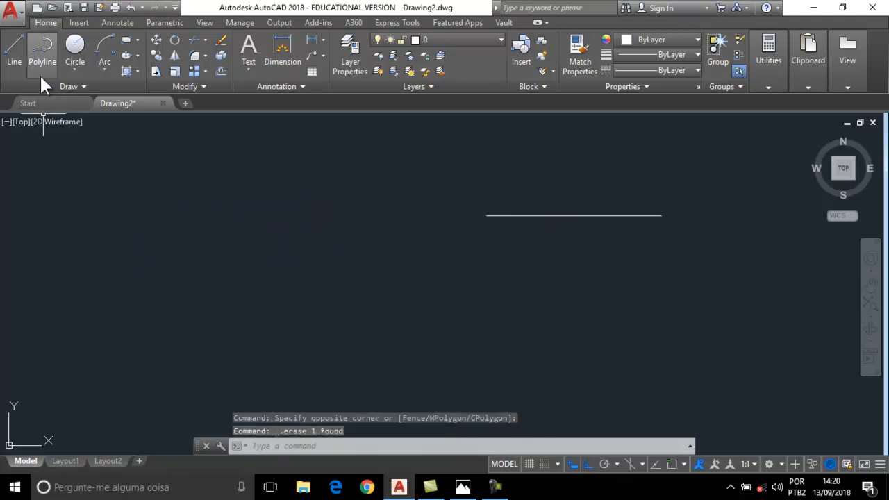
click(21, 45)
shift+right_click(180, 207)
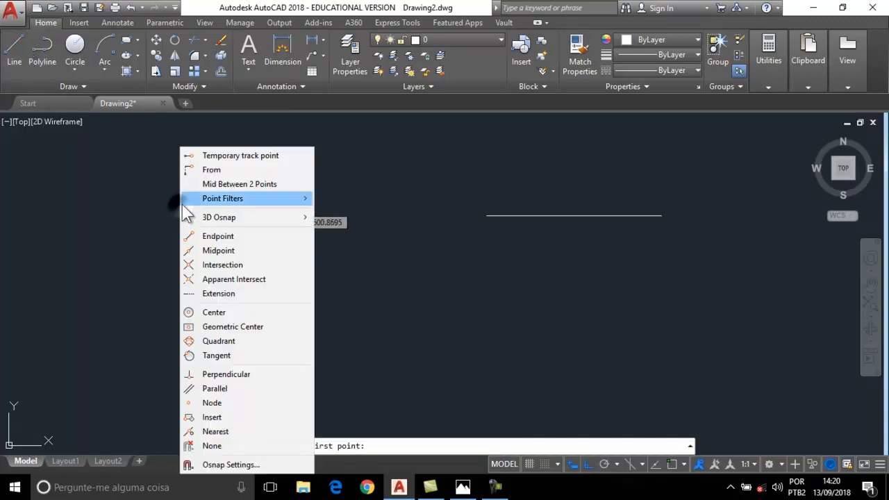
click(242, 237)
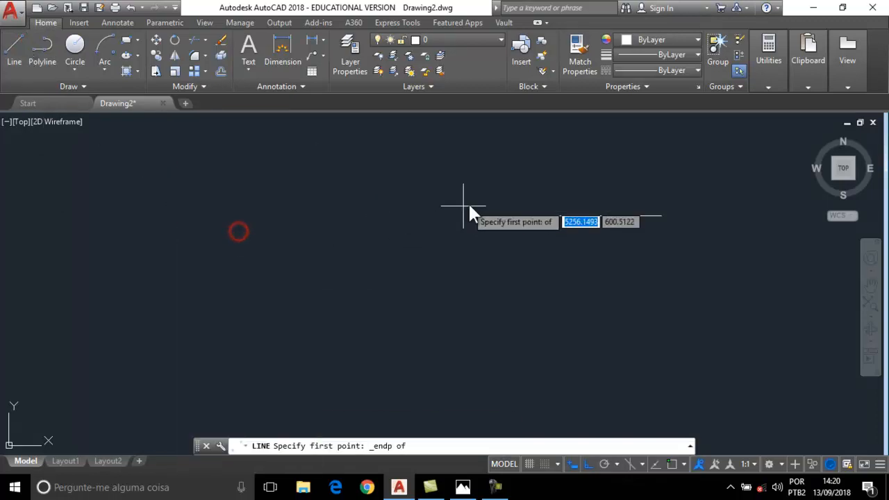
click(486, 216)
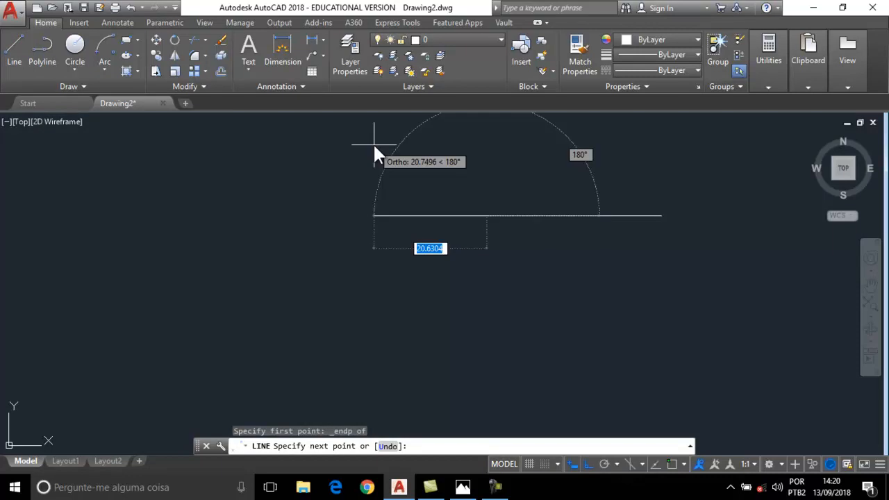
key(F8)
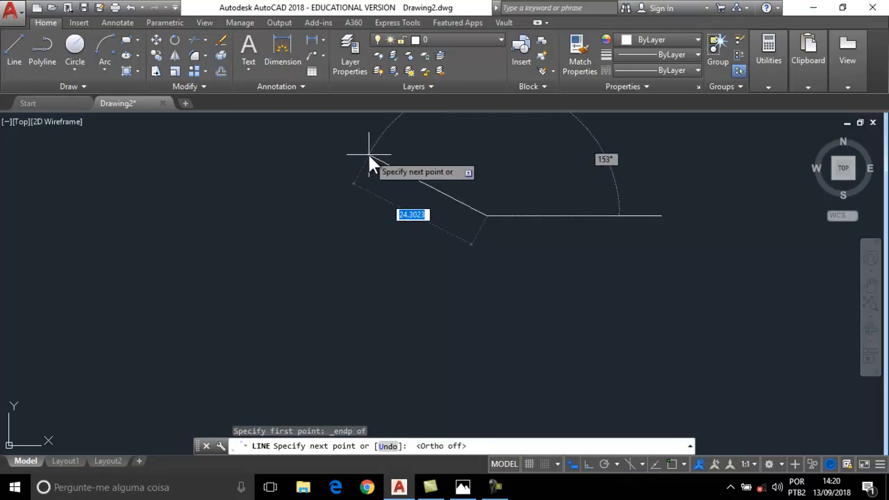
click(369, 156)
click(271, 245)
click(400, 338)
click(500, 287)
click(628, 297)
key(Escape)
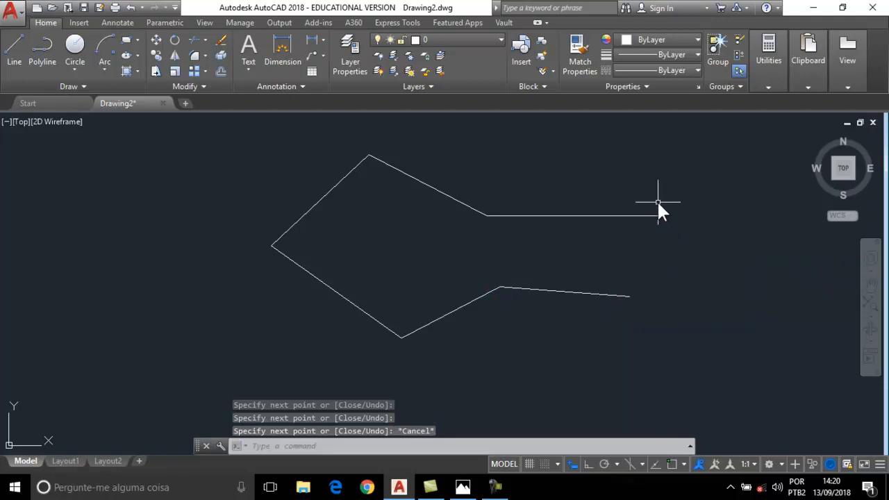
Select the horizontal line and the five new segments to check them.
click(622, 214)
click(448, 195)
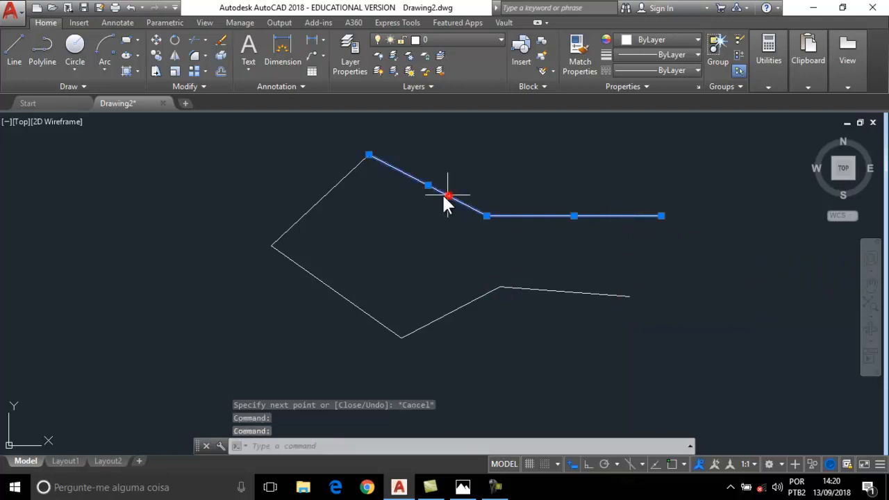
click(329, 191)
click(328, 286)
click(434, 320)
click(554, 290)
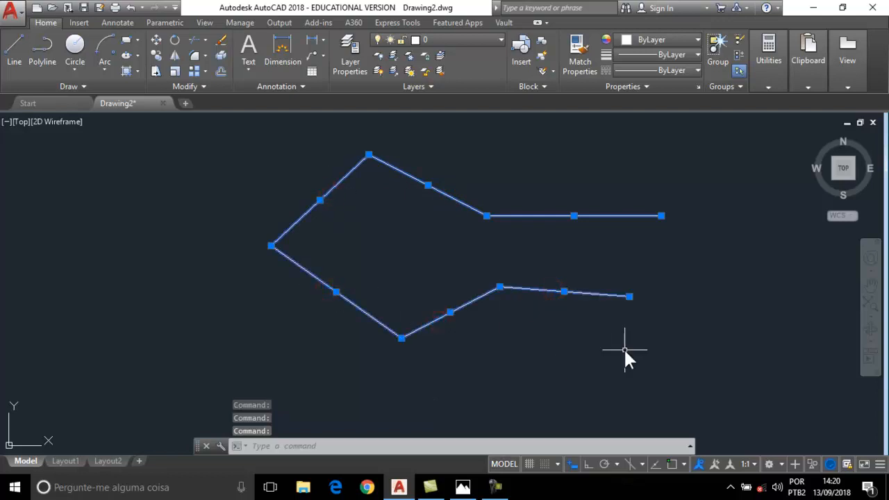
key(Escape)
key(Escape)
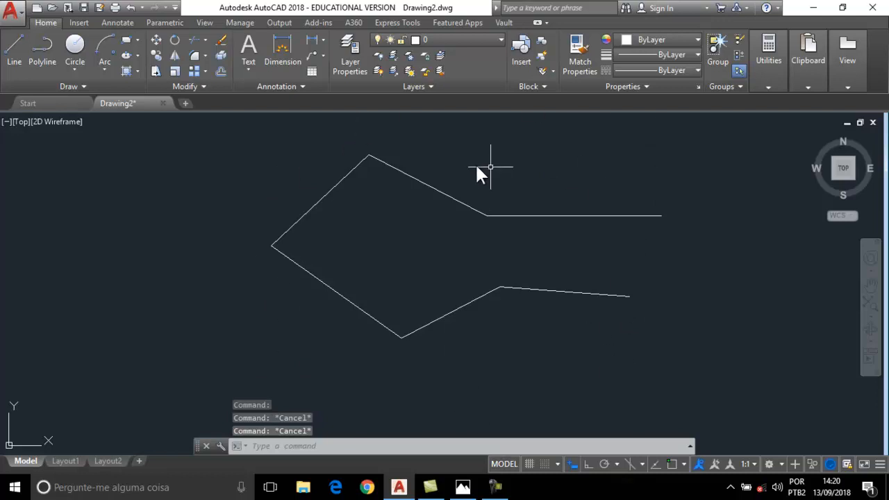
click(206, 87)
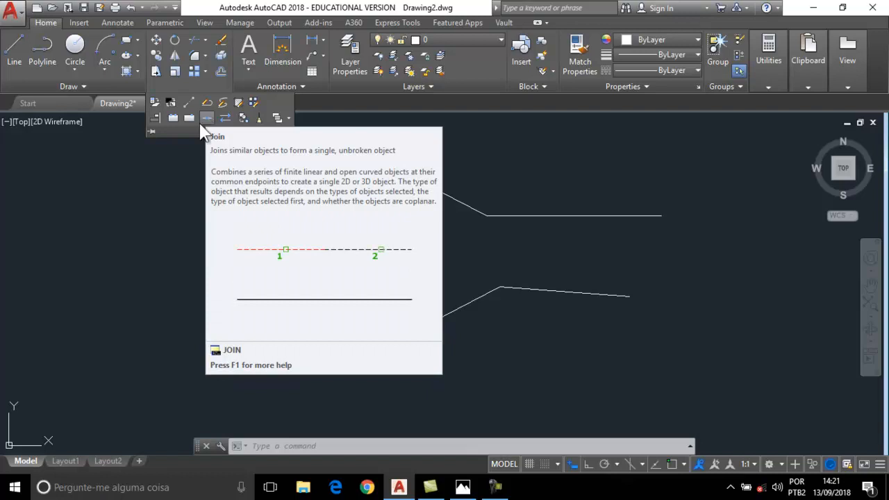
Join the horizontal line and five angled segments into one polyline and select it to confirm.
click(206, 118)
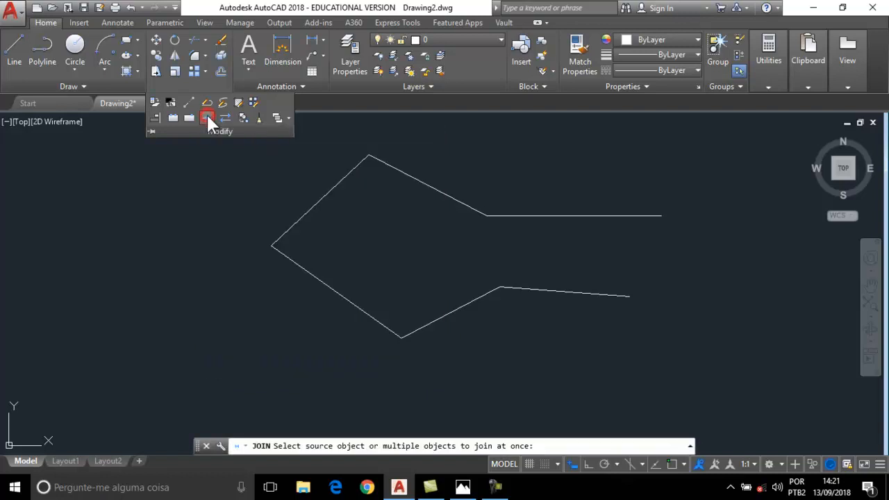
click(625, 216)
click(452, 197)
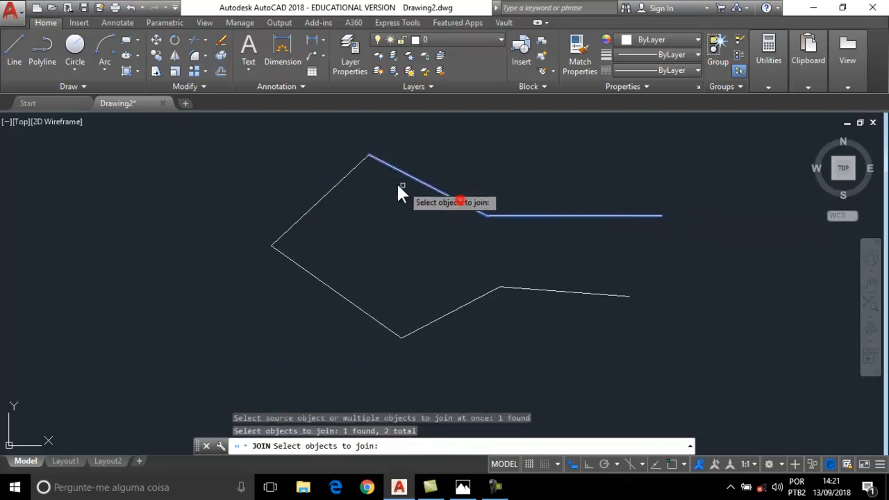
click(339, 182)
click(329, 287)
click(456, 308)
click(552, 288)
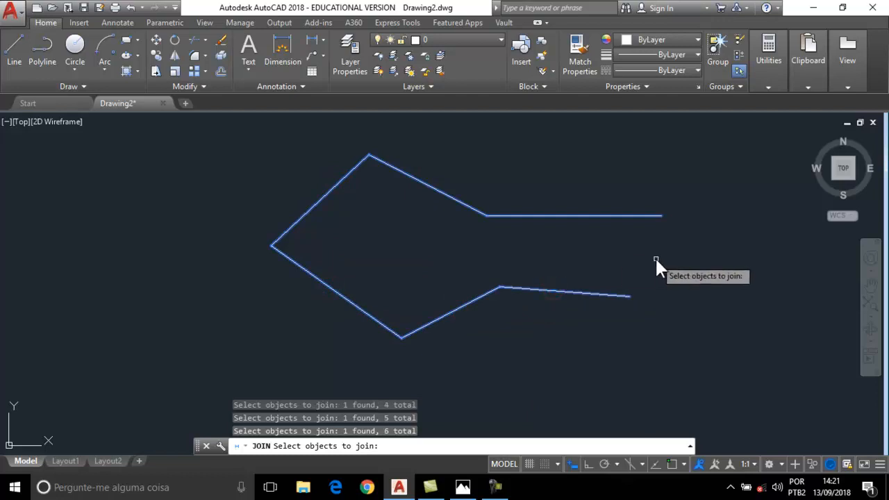
key(Return)
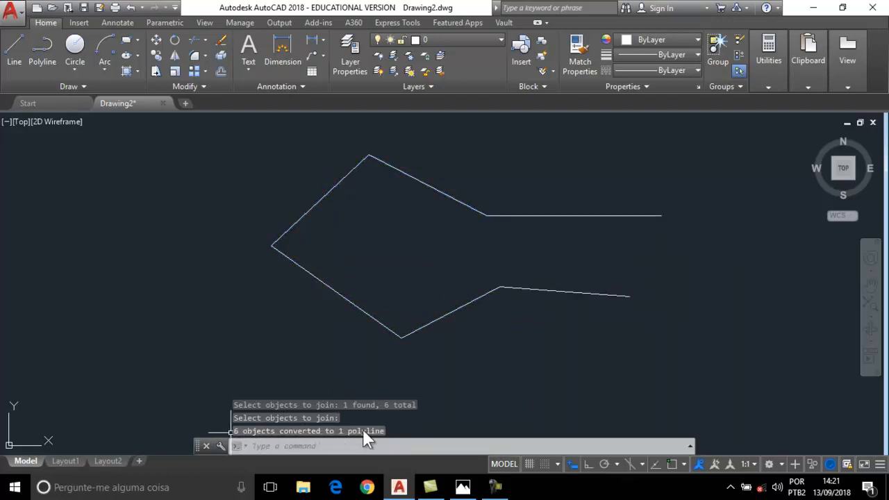
key(Escape)
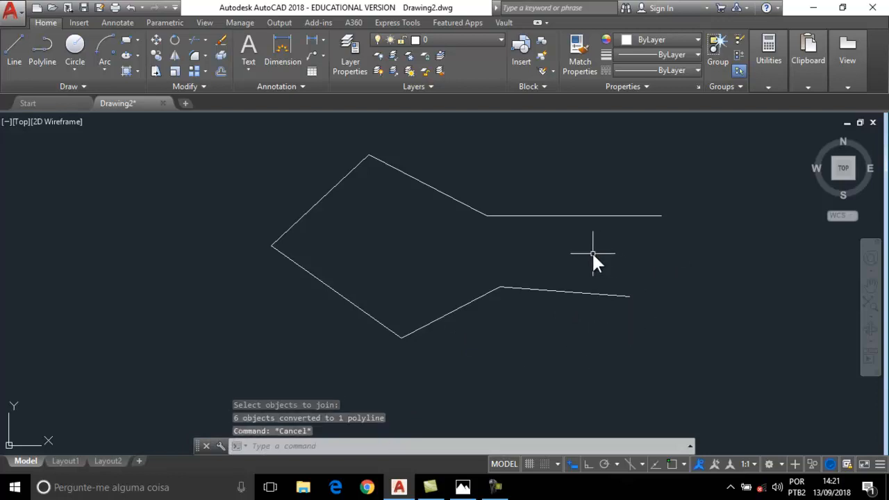
click(577, 215)
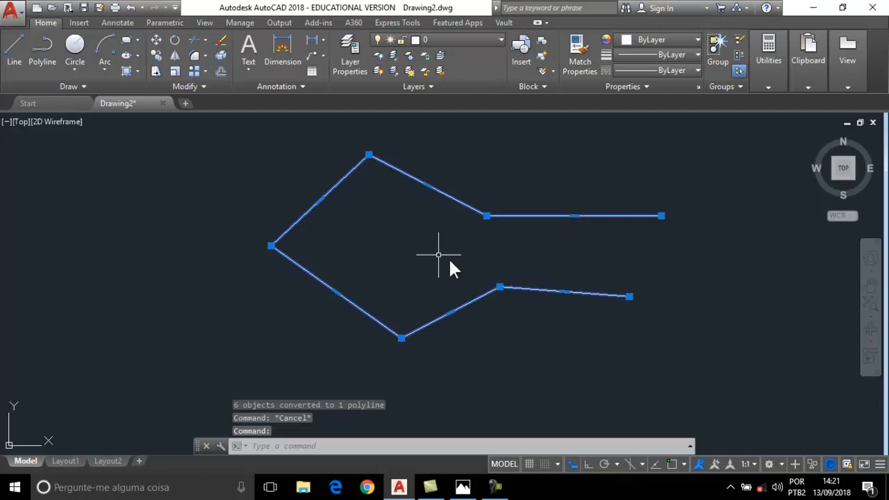
Explode the polyline and pick several segments to confirm they are separate lines.
click(202, 83)
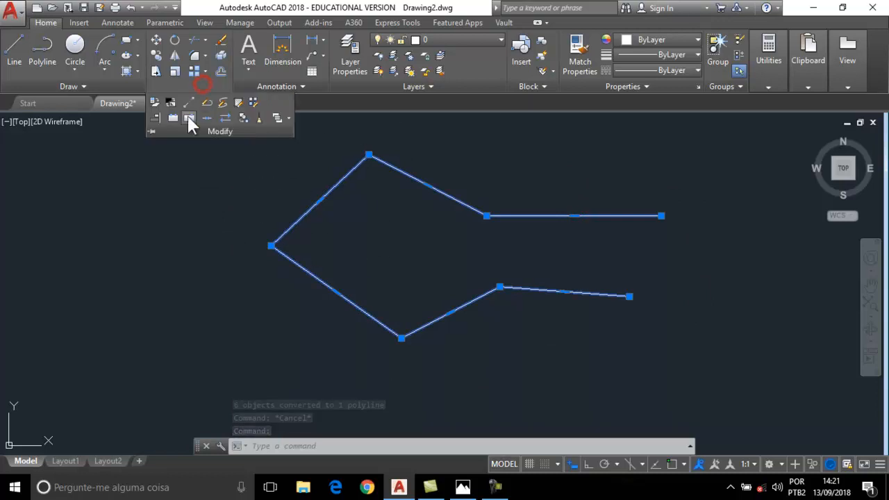
click(221, 55)
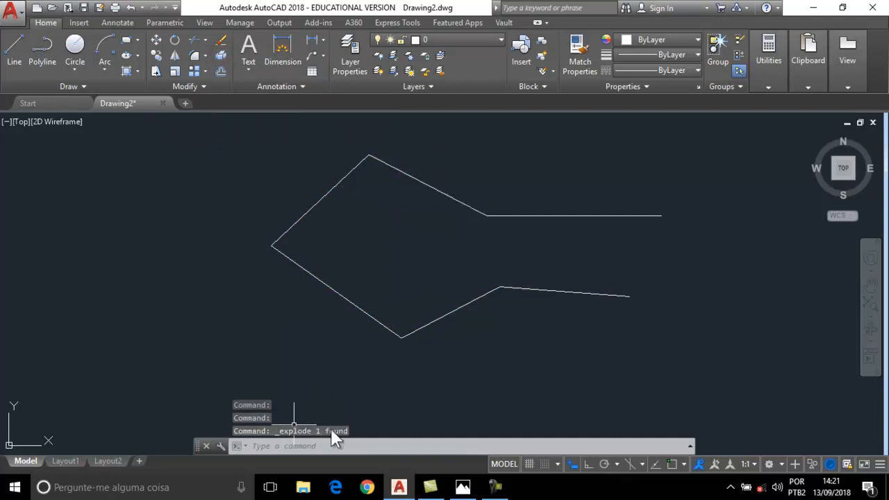
click(531, 215)
click(430, 186)
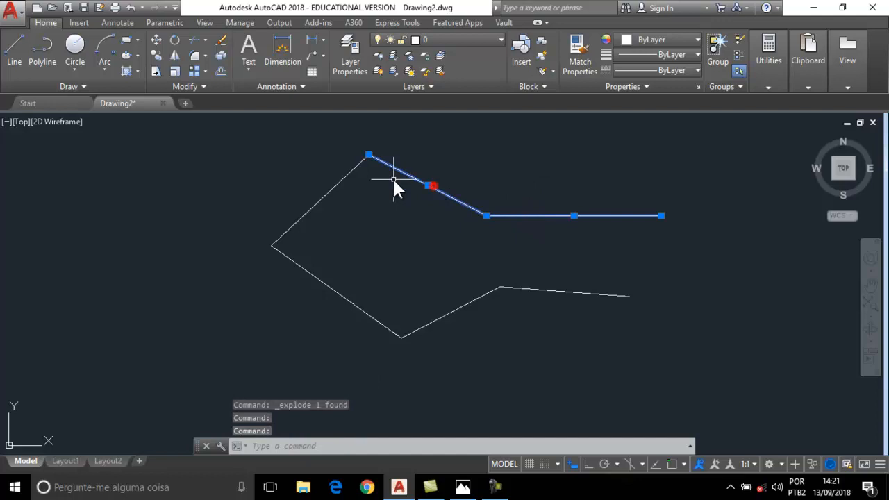
click(337, 184)
click(458, 310)
key(Escape)
key(Escape)
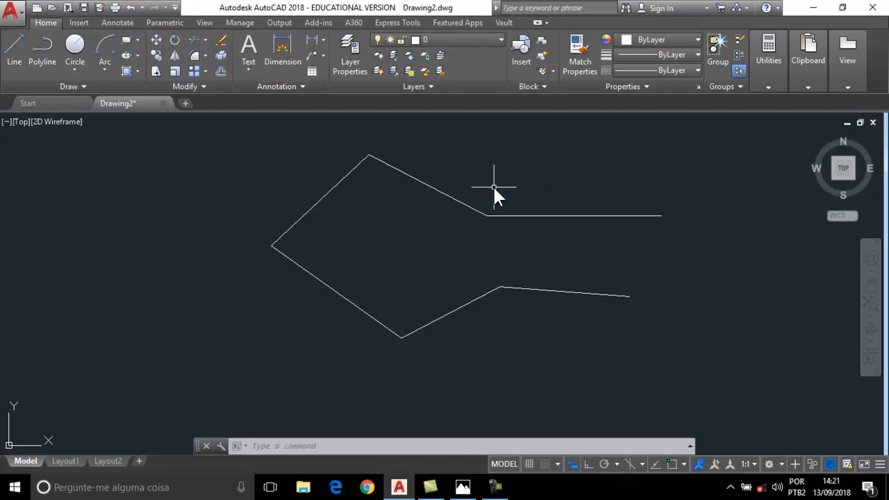
Pan the view and expand the Modify panel slide-out to browse the extra tools.
click(672, 324)
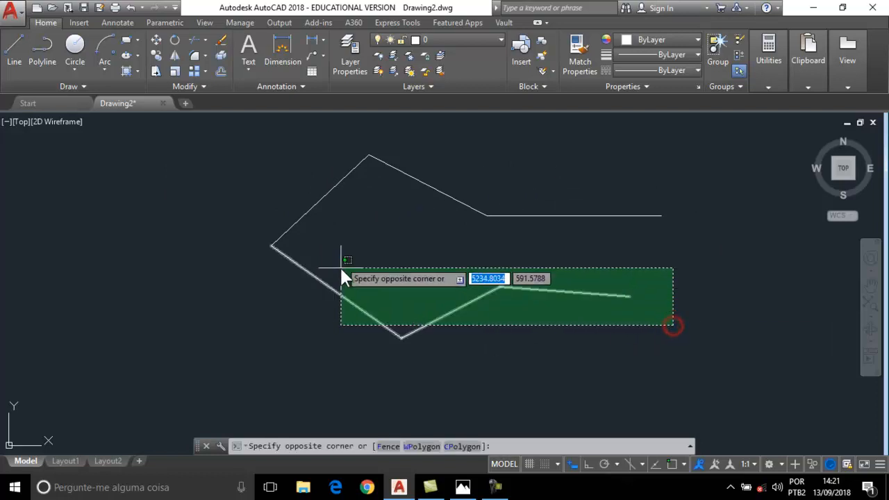
click(651, 368)
middle_drag(367, 269, 384, 226)
middle_drag(279, 239, 218, 238)
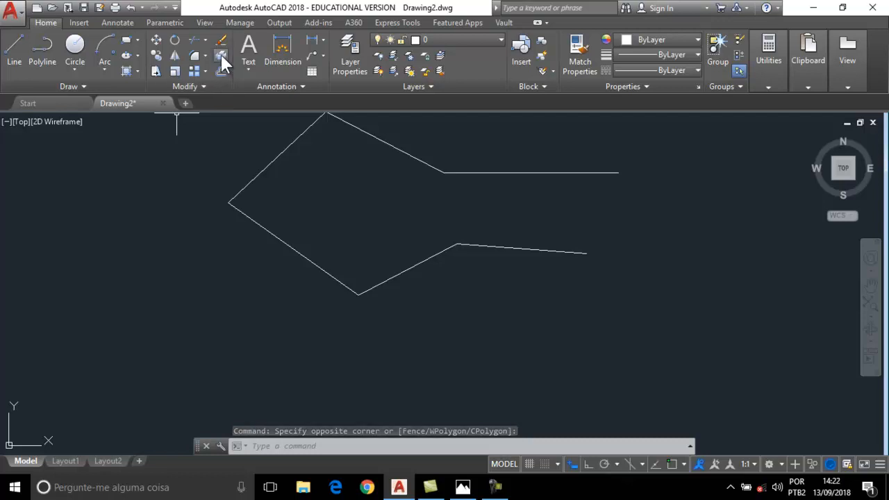
click(189, 84)
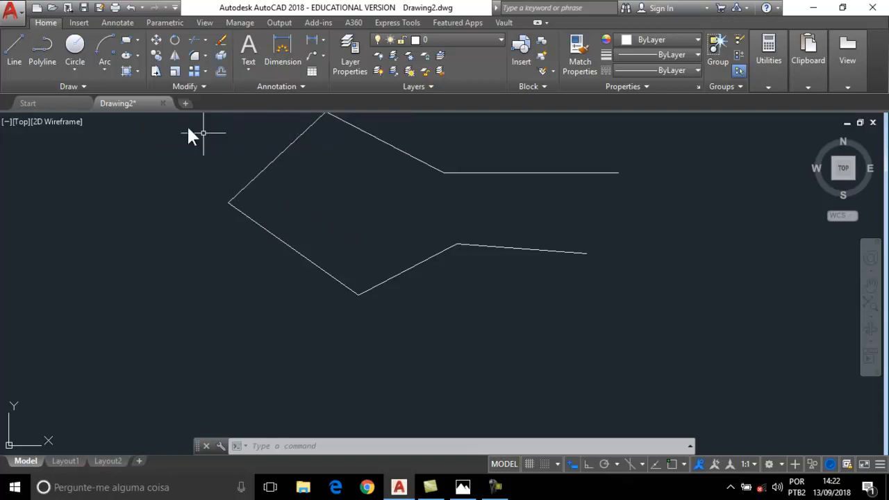
click(183, 89)
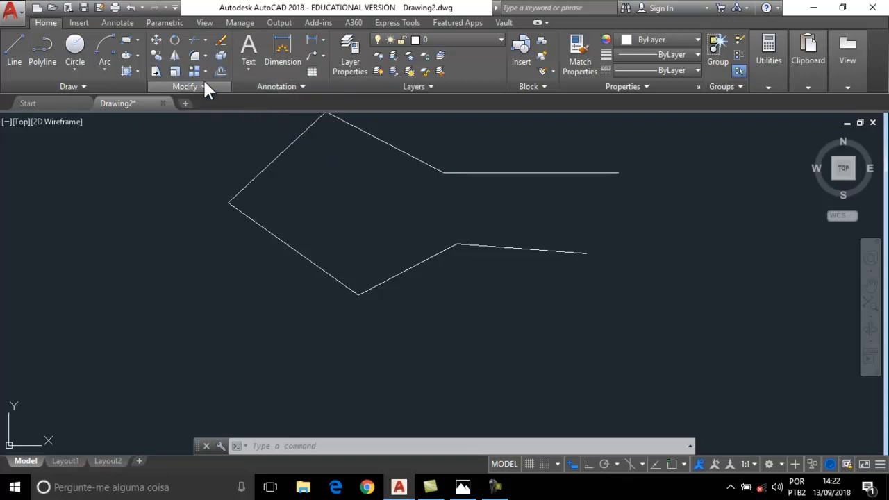
click(198, 88)
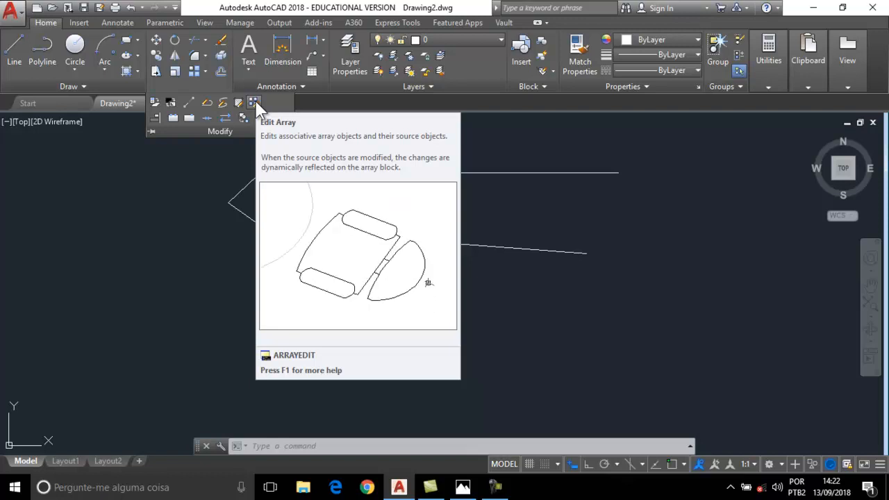
Close the Modify slide-out and zoom out to look for the earlier shapes.
key(Escape)
key(Escape)
key(Escape)
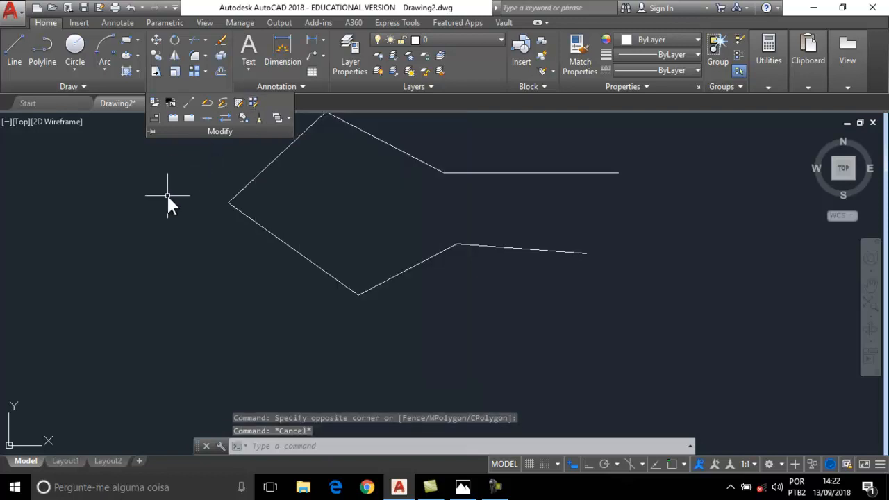
scroll(216, 173, down, 2)
middle_drag(270, 186, 258, 259)
middle_drag(304, 242, 362, 234)
scroll(252, 207, down, 2)
scroll(207, 182, down, 2)
middle_drag(297, 218, 424, 243)
scroll(186, 192, down, 4)
middle_drag(161, 196, 237, 214)
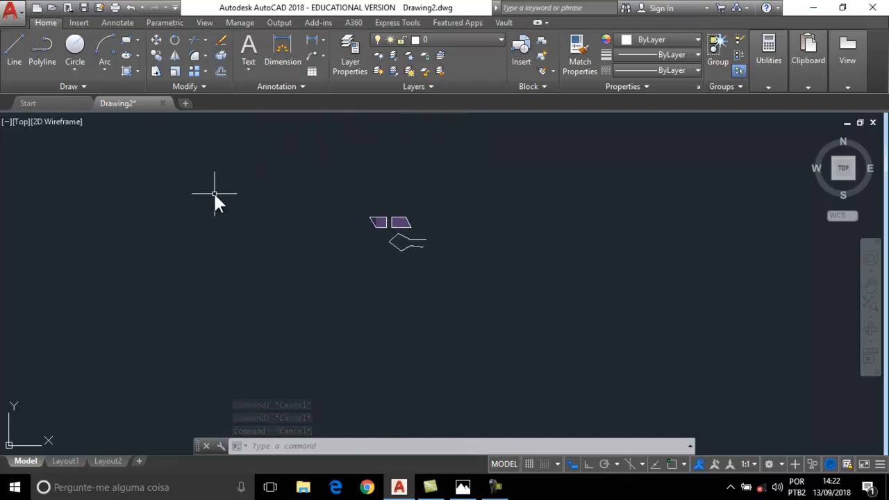
Zoom to extents, then zoom and pan to centre the L-shape and divided rectangles.
text(z)
key(Return)
text(e)
key(Return)
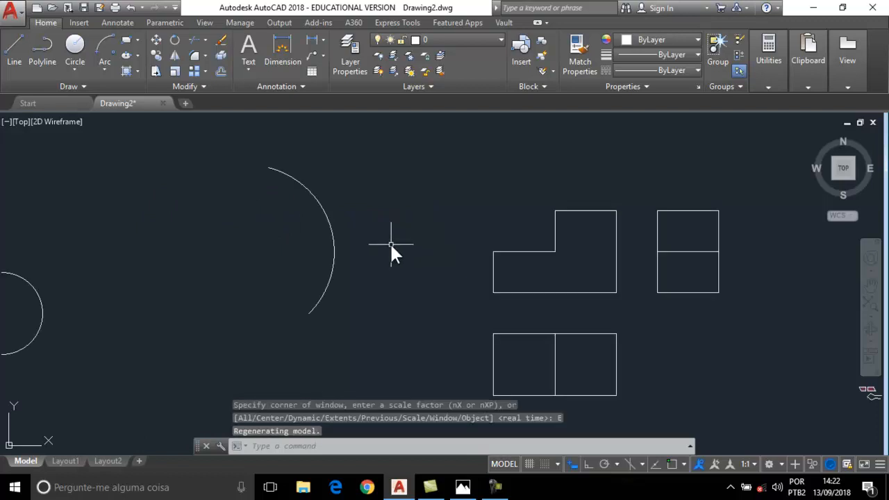
scroll(391, 253, down, 2)
middle_drag(390, 255, 389, 206)
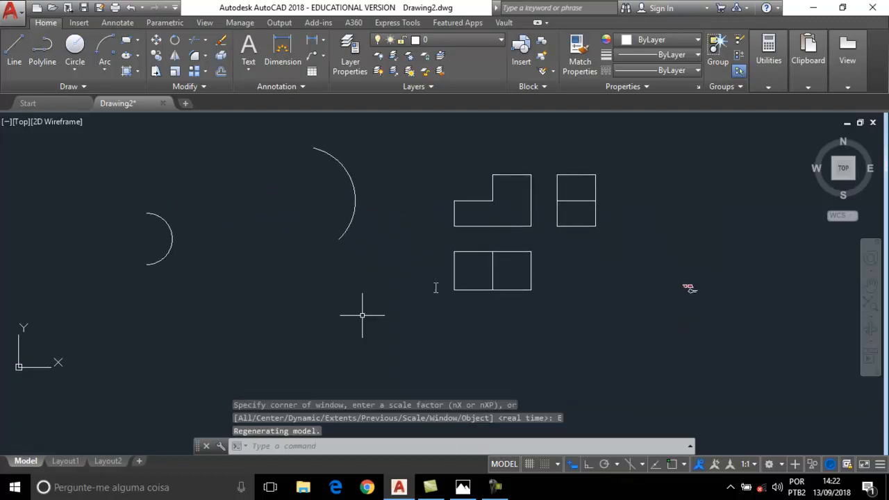
middle_drag(531, 246, 417, 253)
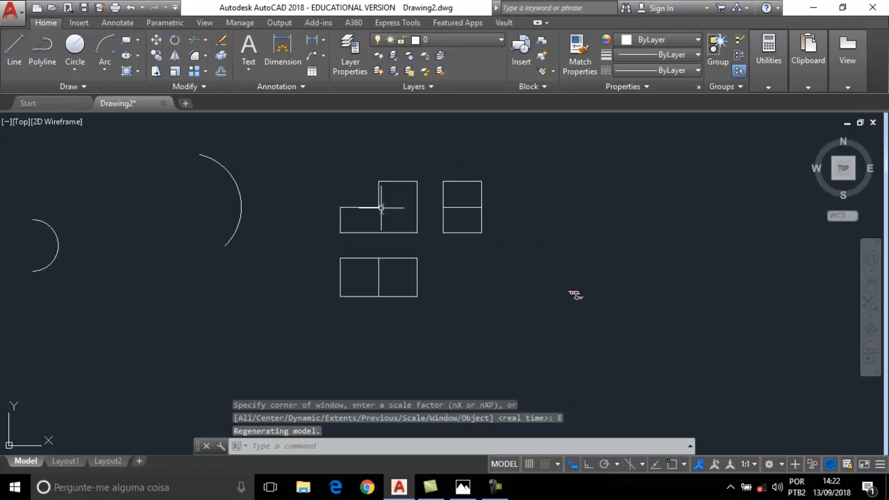
scroll(434, 215, up, 2)
middle_drag(579, 215, 490, 229)
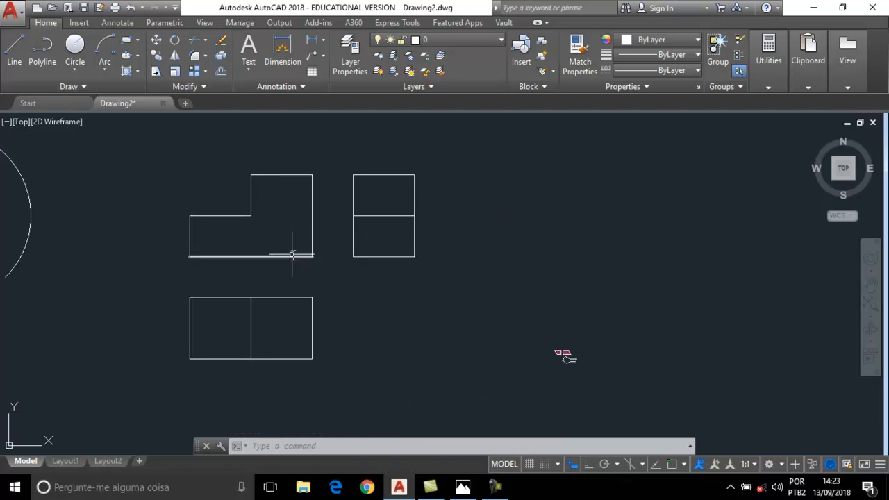
click(614, 176)
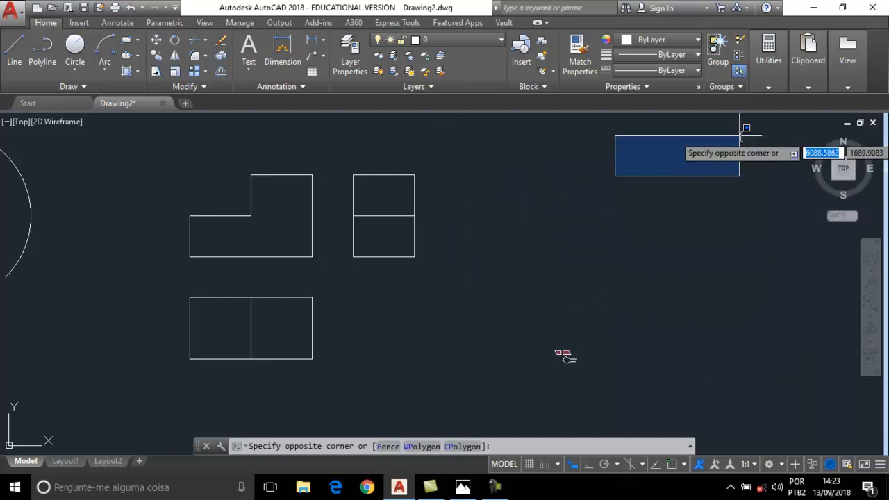
click(639, 246)
scroll(432, 221, up, 4)
middle_drag(459, 197, 453, 197)
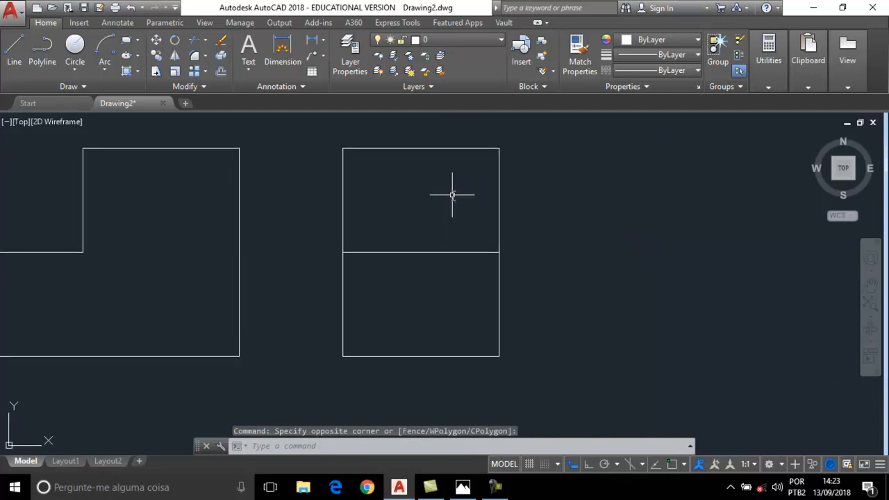
scroll(452, 195, down, 2)
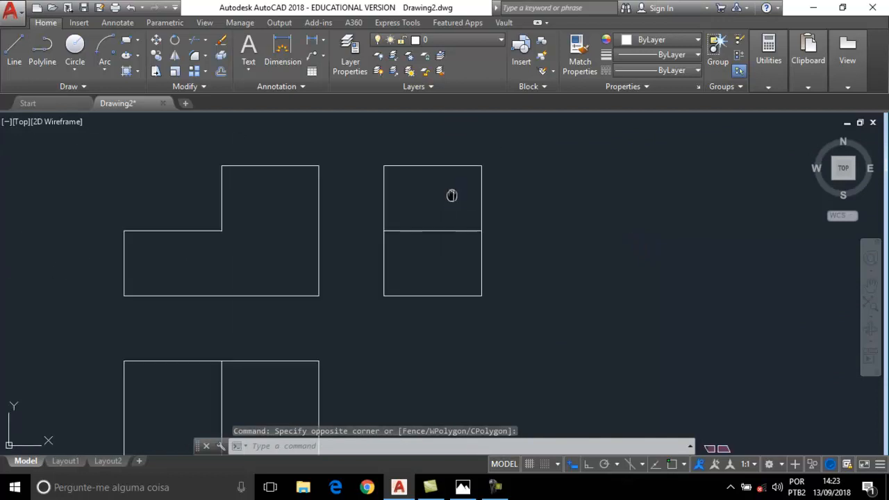
click(555, 134)
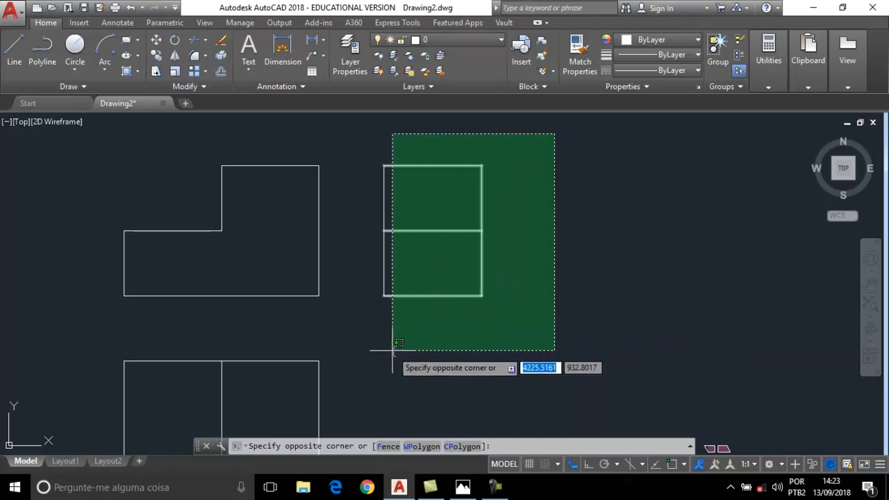
click(426, 349)
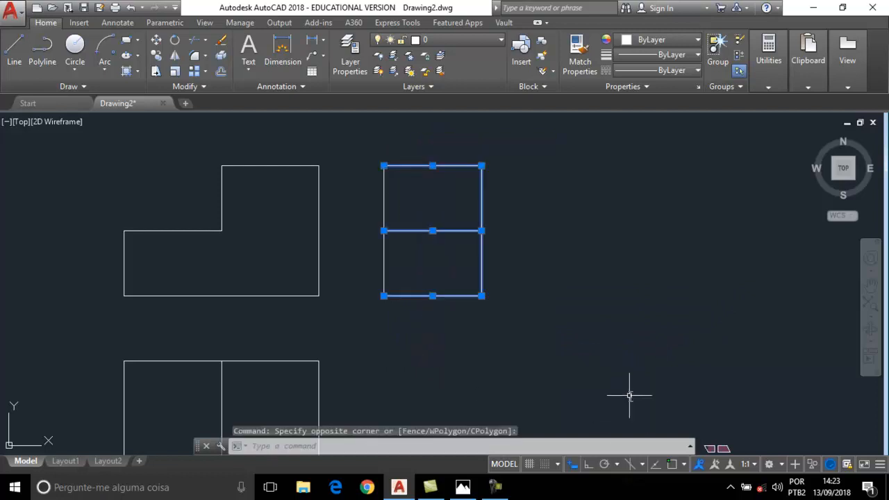
click(481, 165)
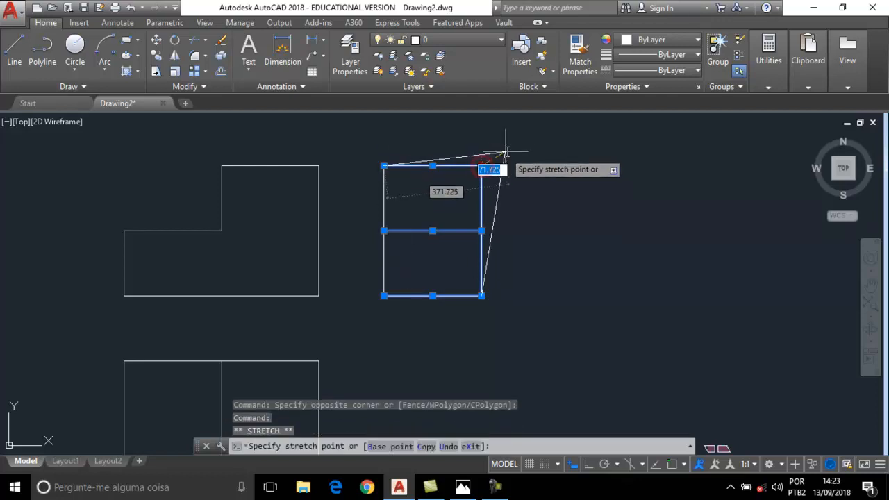
click(512, 148)
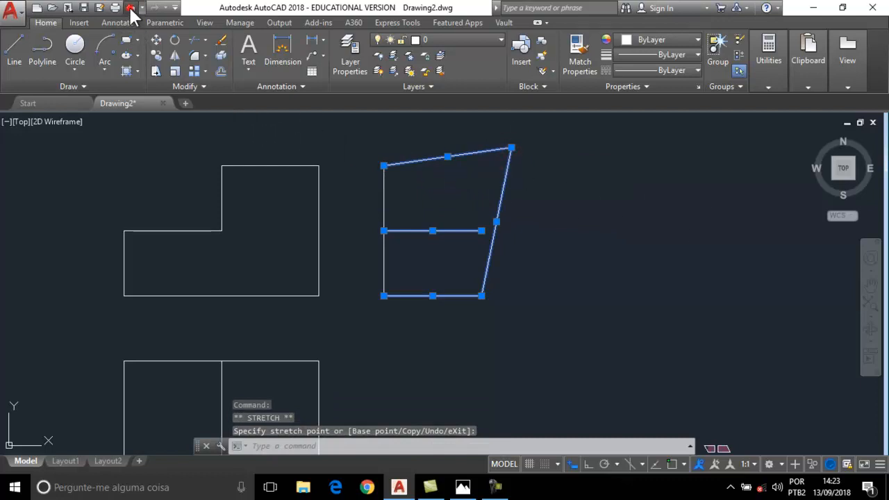
click(130, 9)
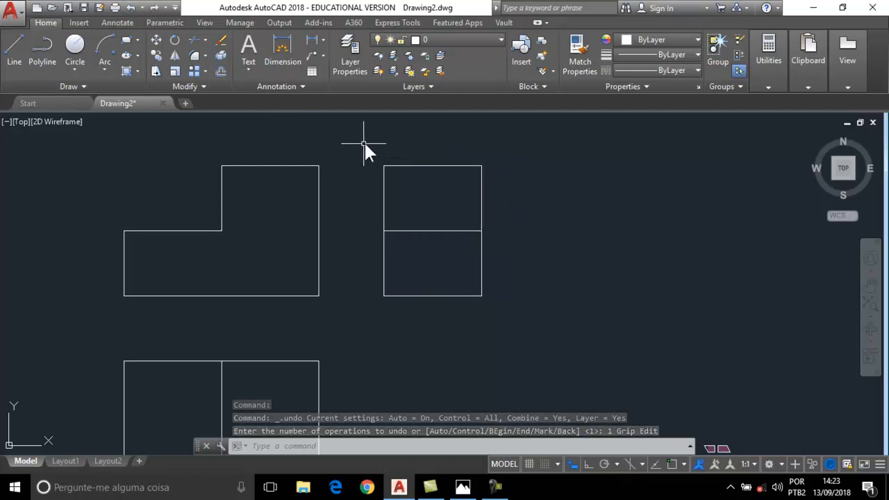
click(541, 142)
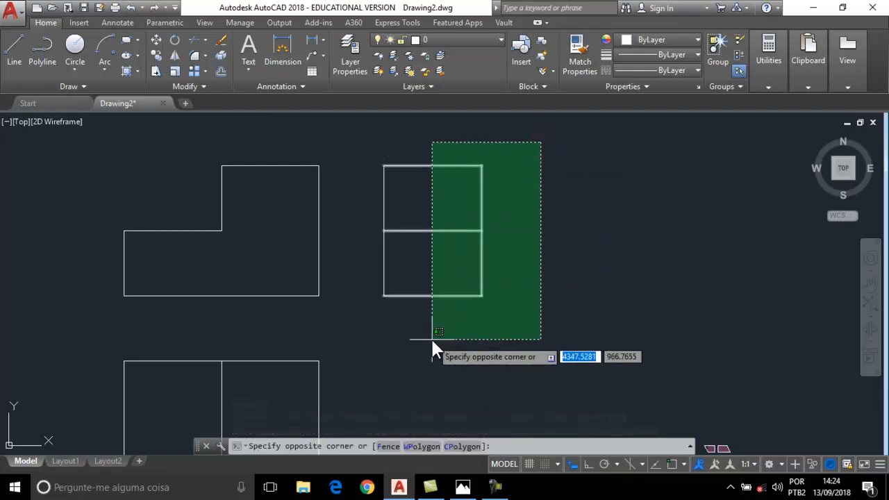
key(Escape)
click(349, 132)
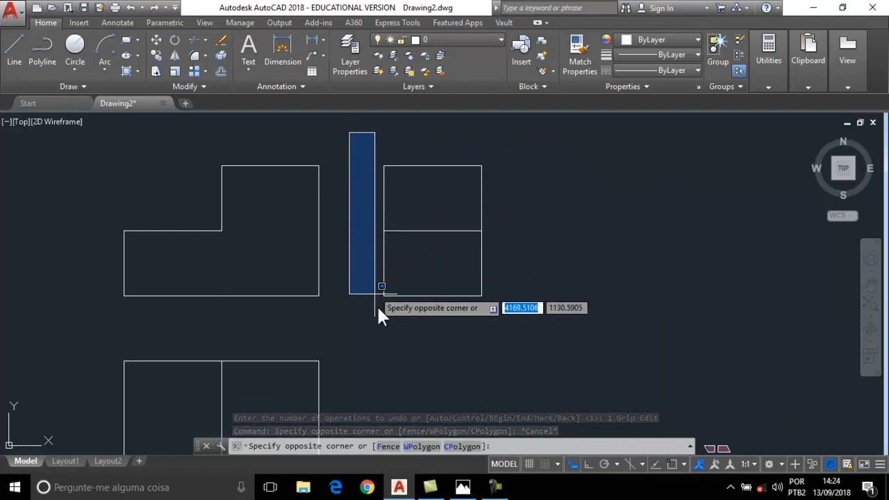
click(453, 332)
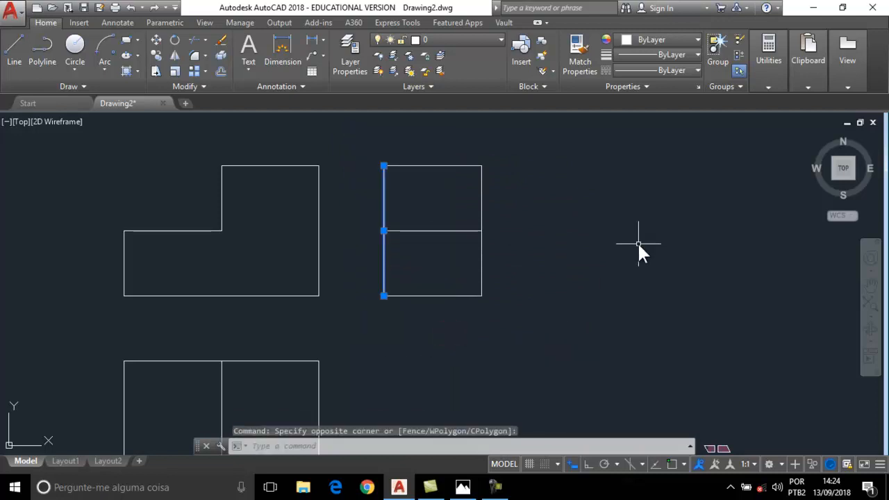
click(357, 123)
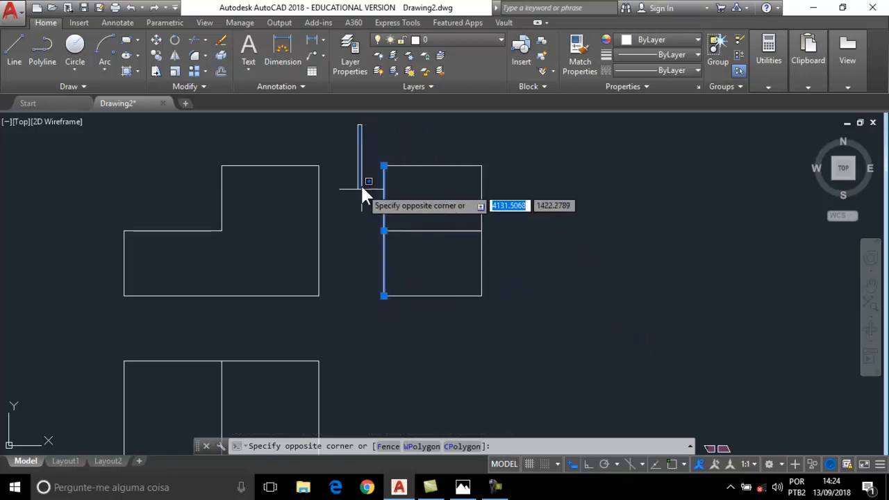
click(446, 334)
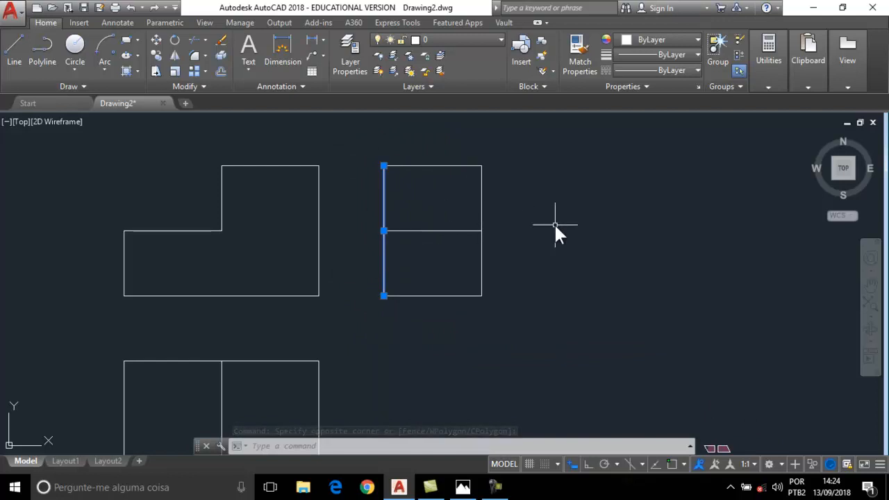
click(649, 182)
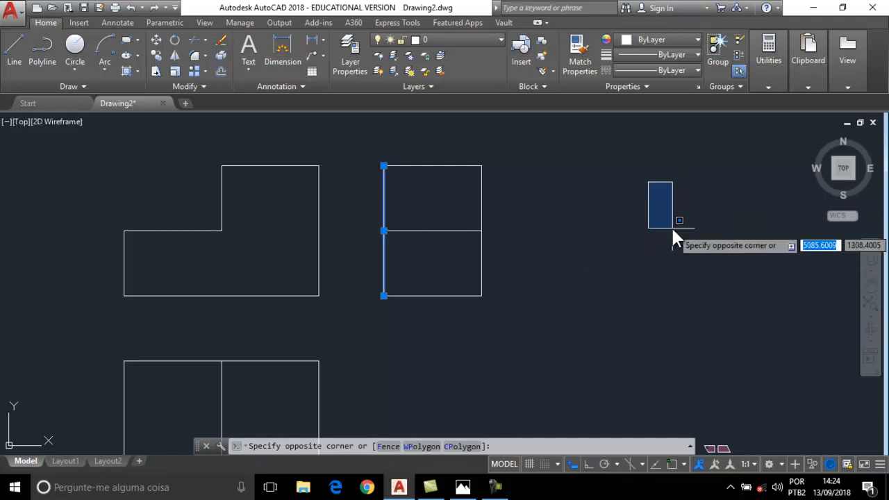
key(Escape)
key(Escape)
key(Escape)
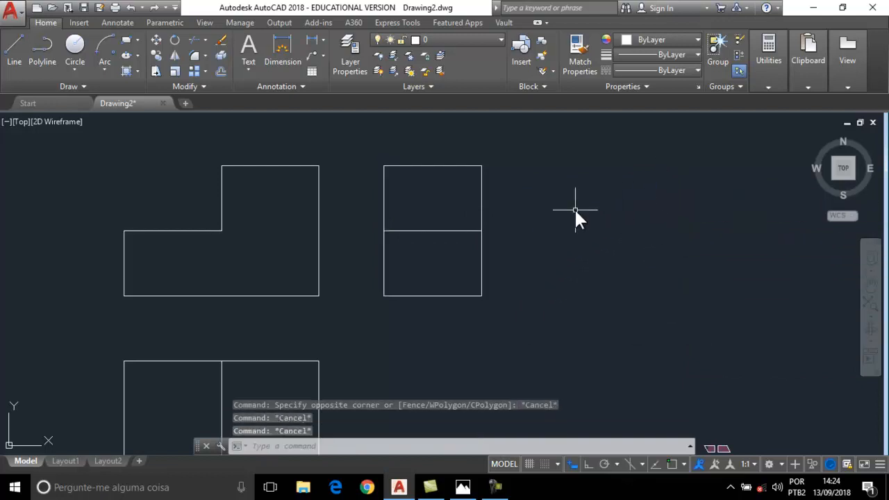
Zoom and pan the view to an empty area for the new square.
scroll(574, 207, down, 2)
middle_drag(505, 248, 550, 221)
middle_drag(293, 222, 405, 223)
middle_drag(336, 225, 415, 222)
scroll(256, 249, down, 2)
mouse_move(196, 247)
middle_down()
mouse_move(280, 238)
mouse_move(301, 302)
mouse_move(266, 237)
middle_up()
scroll(282, 237, down, 2)
scroll(258, 301, up, 2)
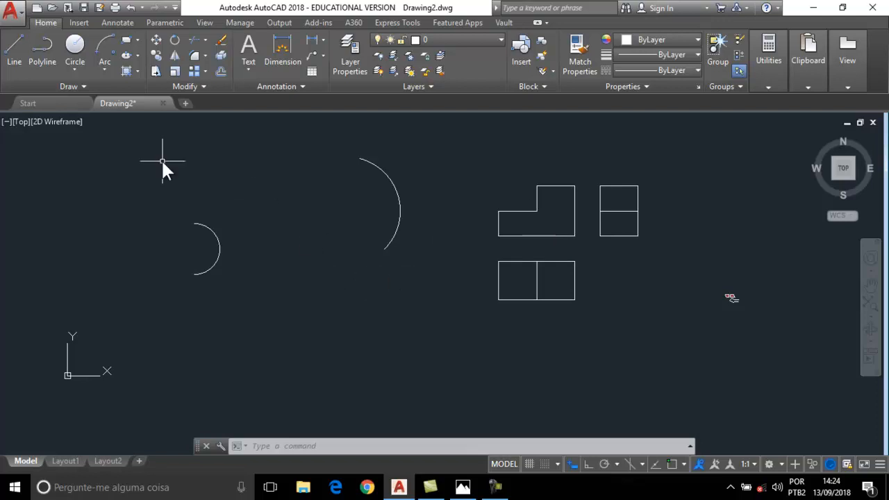
click(125, 41)
click(215, 401)
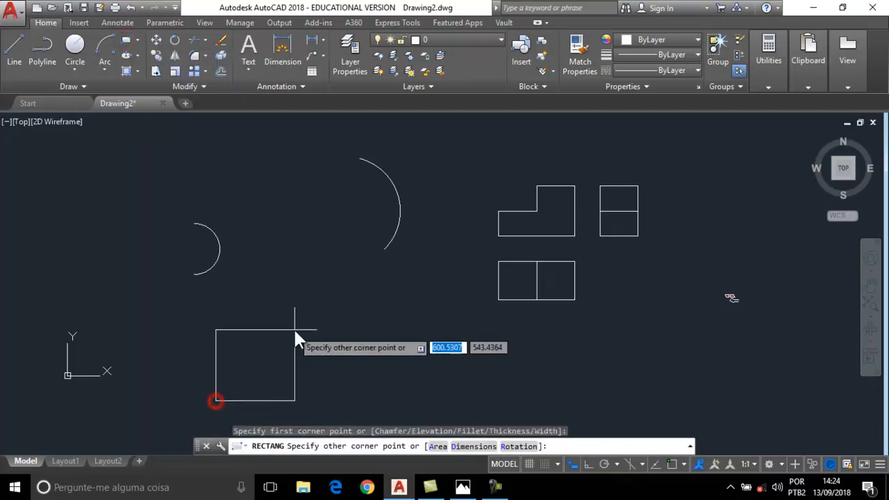
text(@)
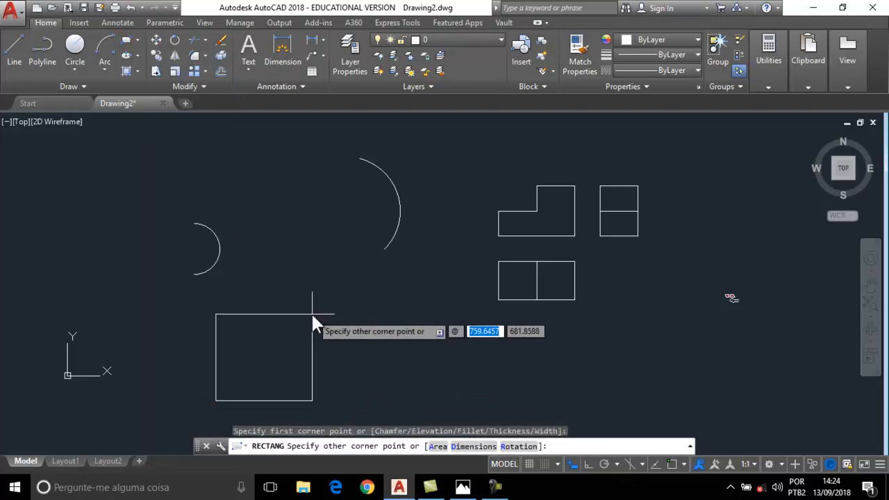
text(200)
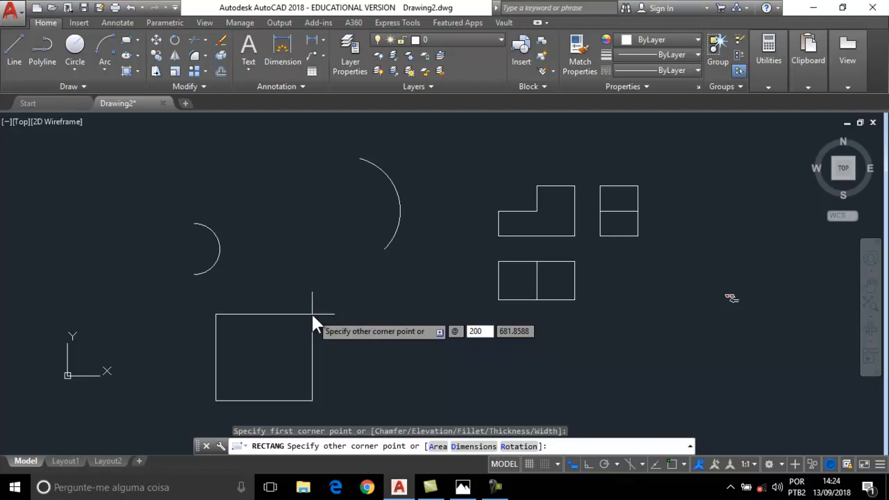
key(Tab)
text(2)
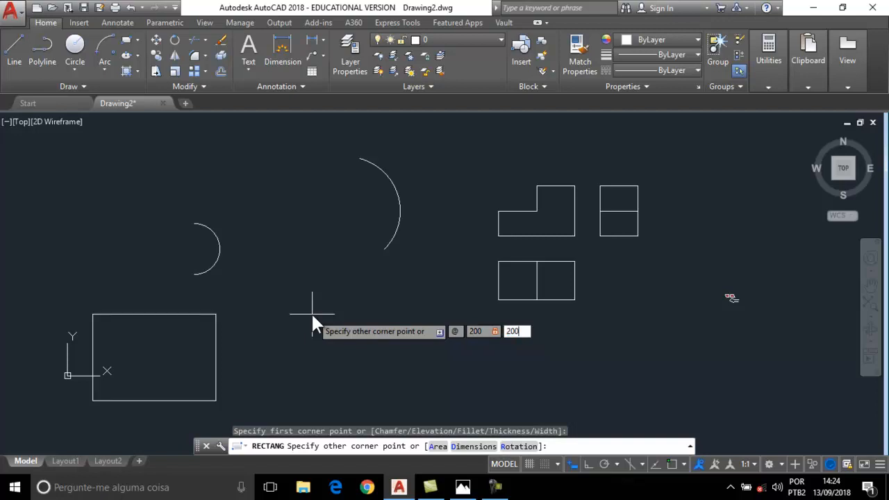
text(00)
key(Return)
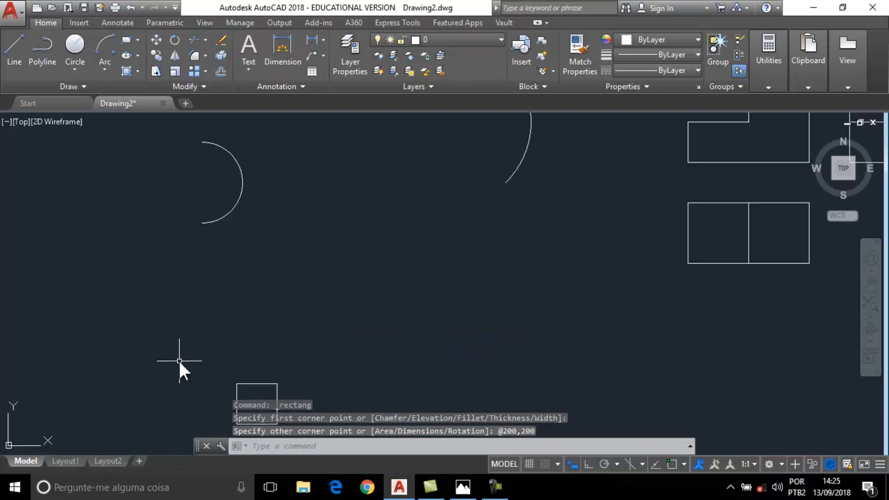
scroll(201, 222, up, 8)
mouse_move(286, 297)
middle_down()
mouse_move(290, 231)
mouse_move(361, 250)
middle_up()
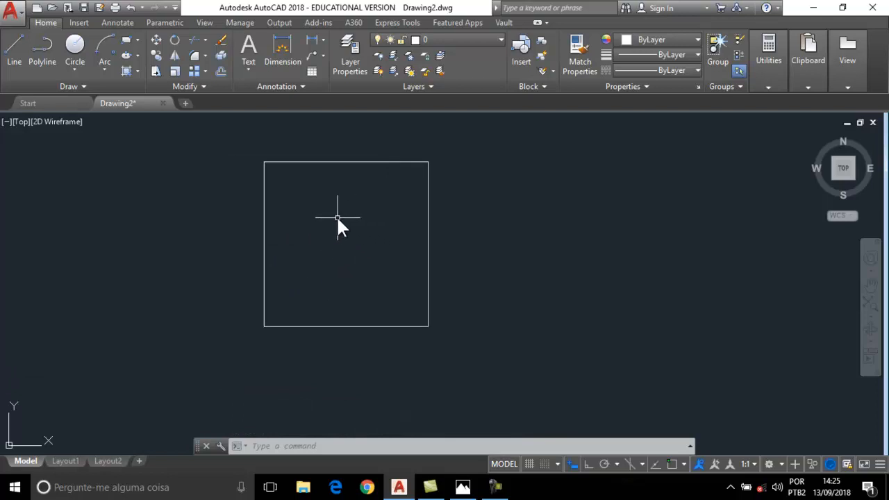
Draw a circle of diameter 50 to the left of the square.
click(75, 44)
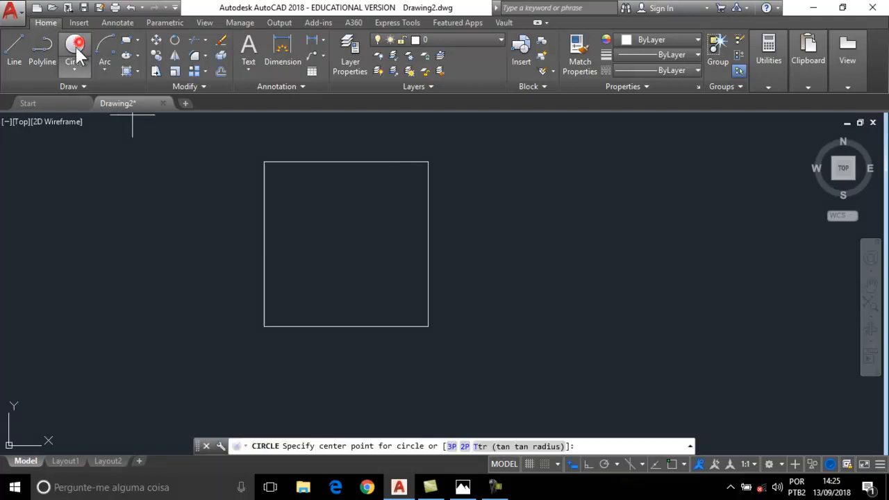
click(96, 294)
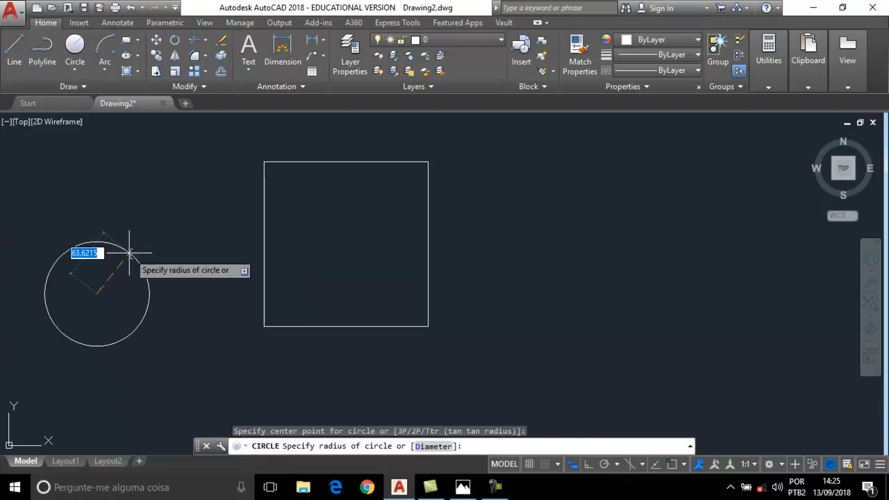
text(d)
key(Return)
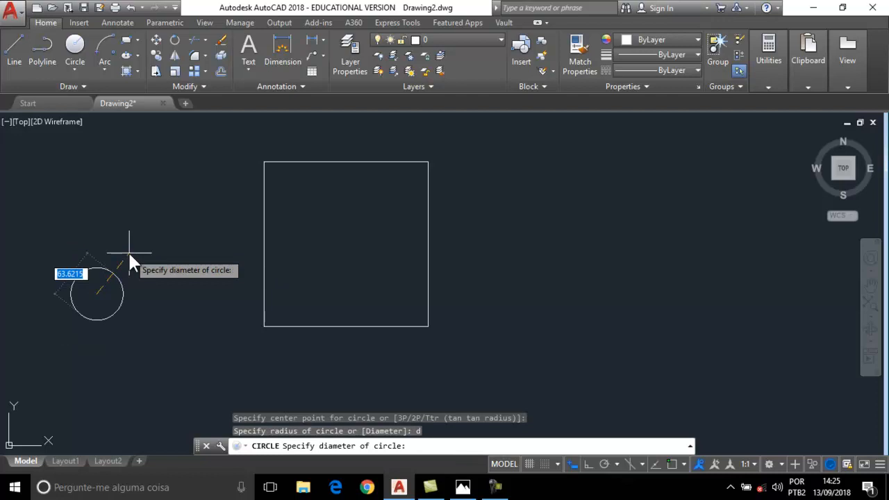
text(50)
key(Return)
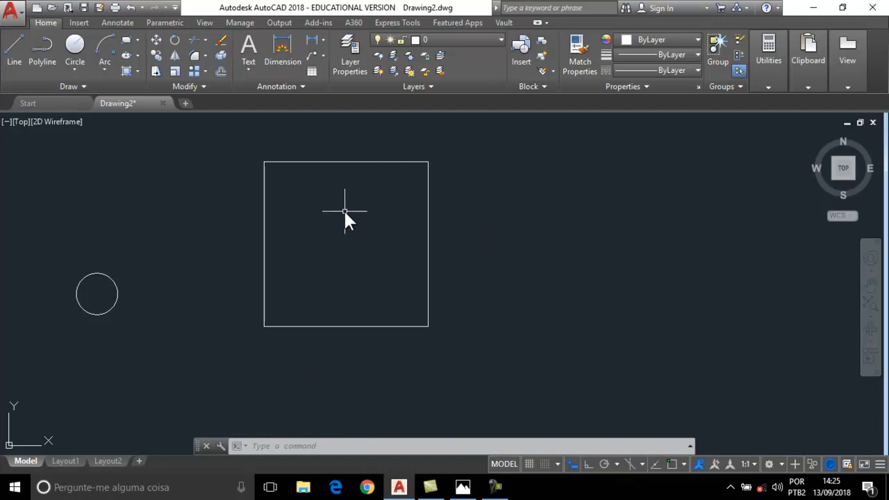
Draw a diagonal line snapped from the square's bottom-left corner to its top-right corner.
click(23, 50)
shift+right_click(196, 250)
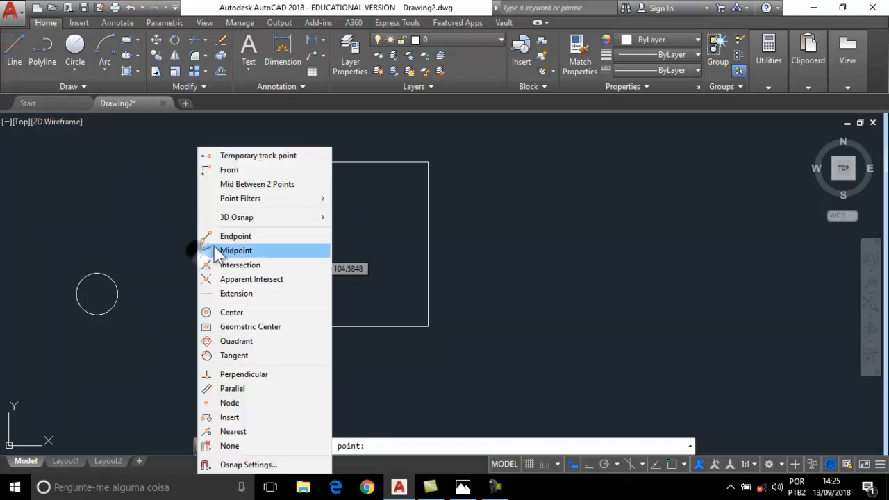
click(239, 236)
click(264, 326)
shift+right_click(340, 230)
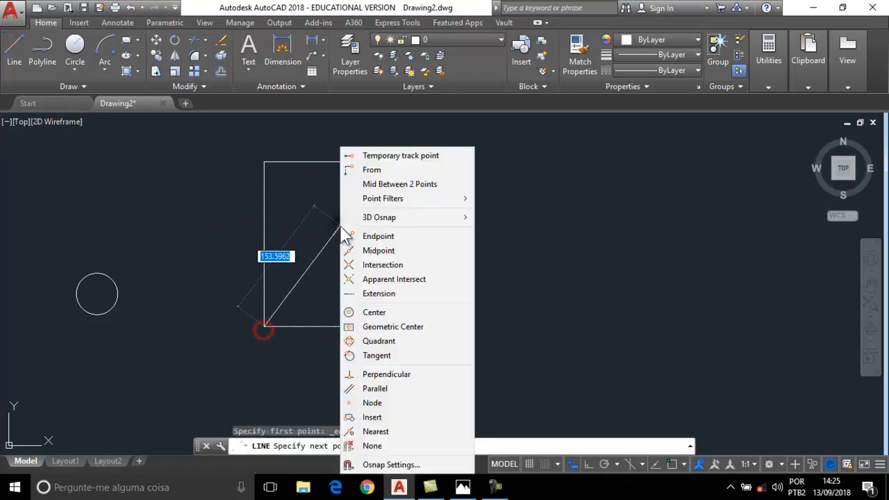
click(388, 235)
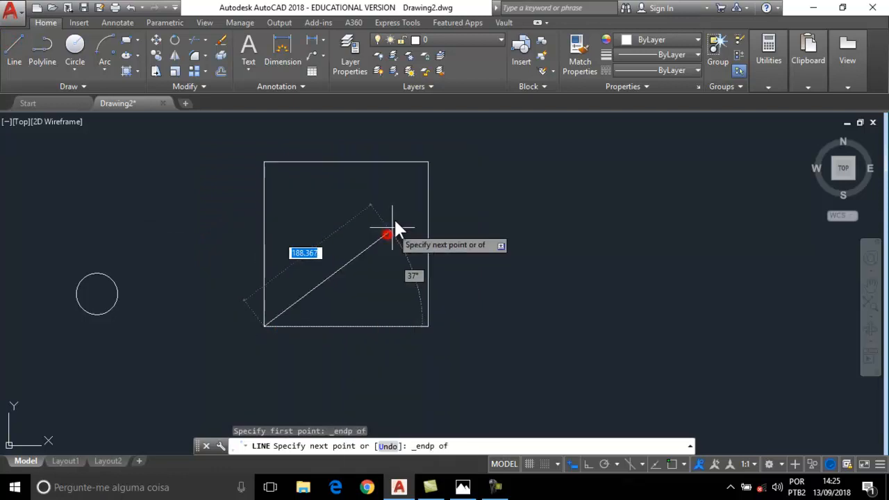
click(427, 163)
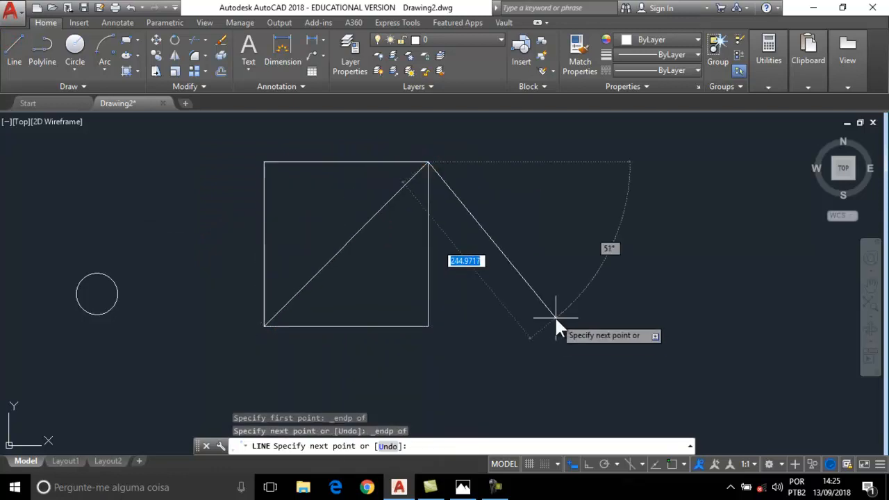
key(Escape)
click(158, 41)
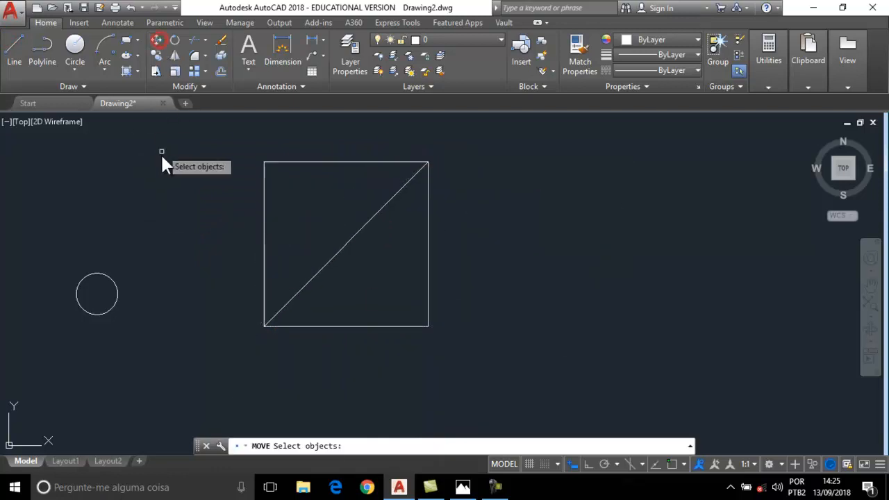
Move the circle from its centre snap to the diagonal line's midpoint.
click(115, 279)
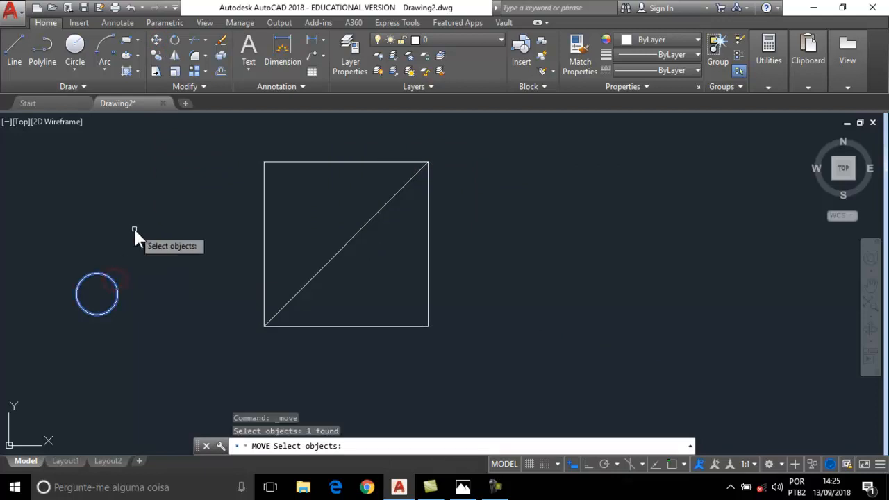
key(Return)
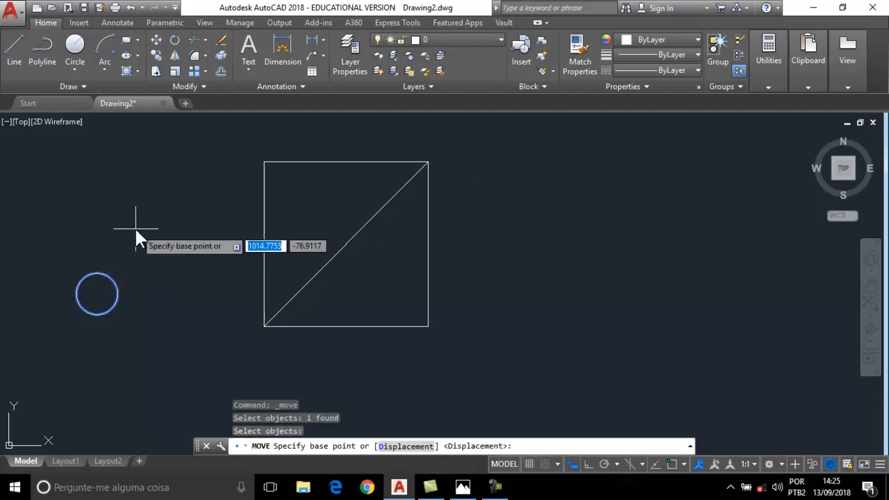
shift+right_click(131, 230)
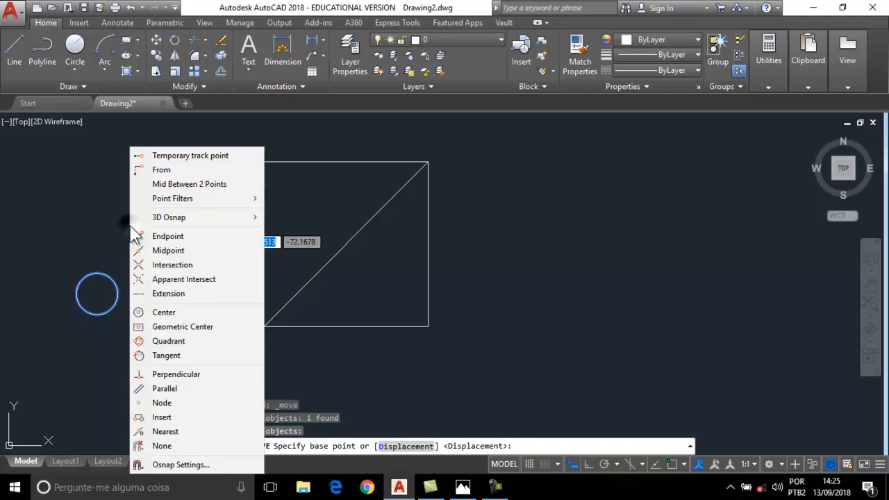
click(165, 312)
click(101, 296)
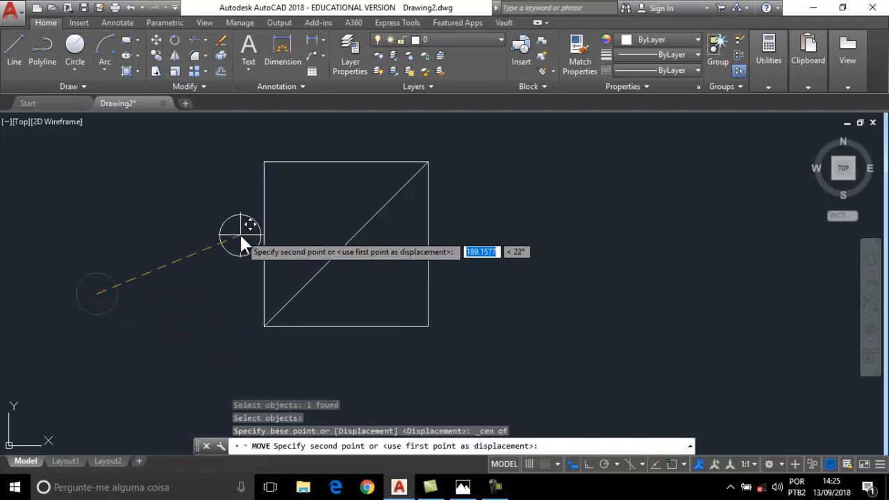
shift+right_click(240, 236)
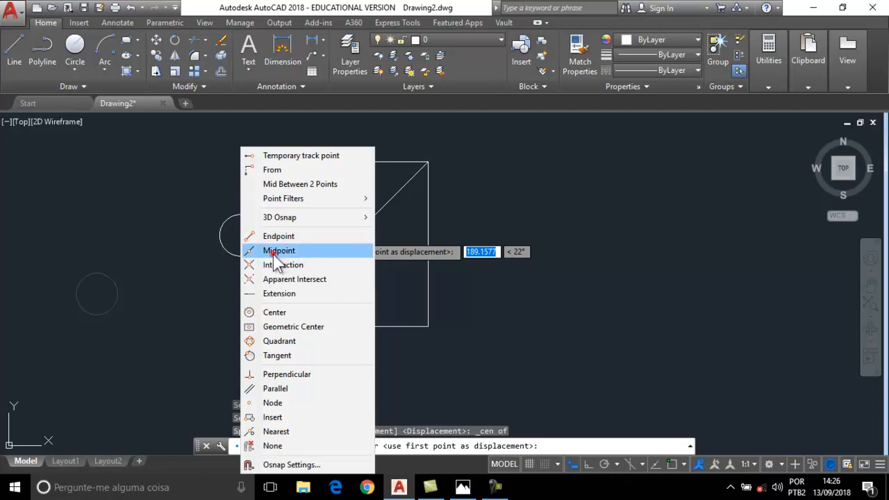
click(254, 250)
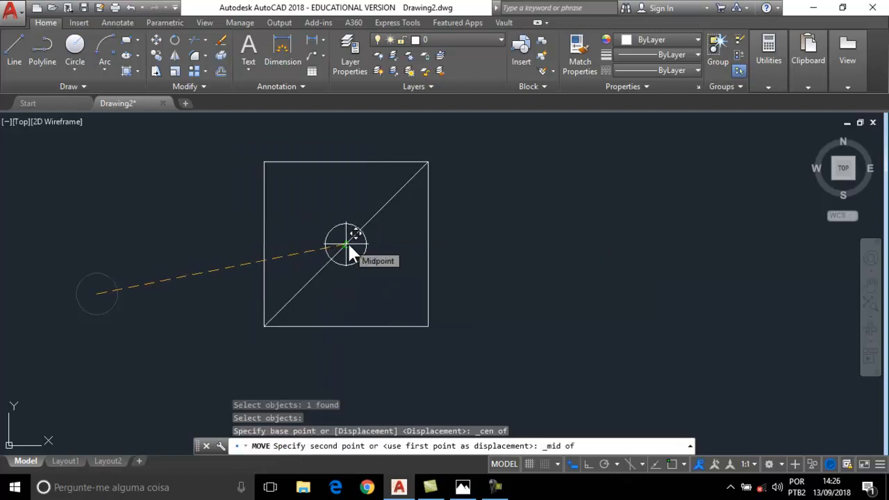
click(348, 243)
Erase the diagonal line, then undo both the erase and the circle's move.
click(393, 199)
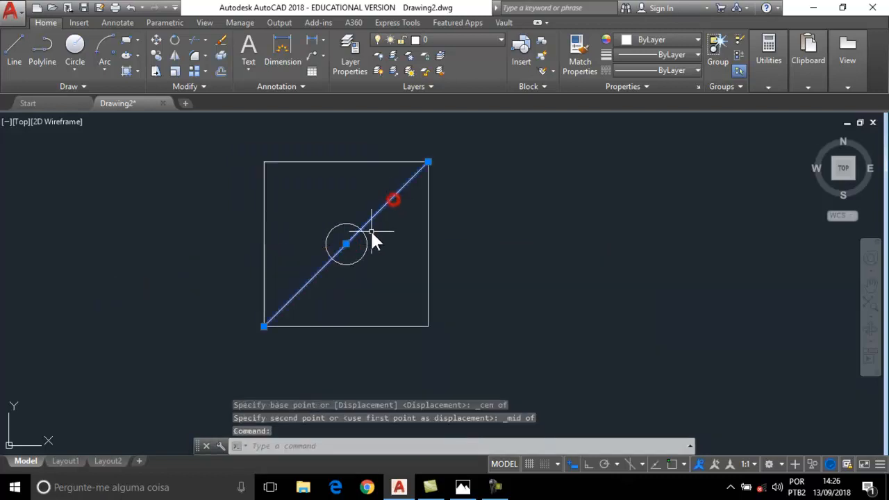
key(Delete)
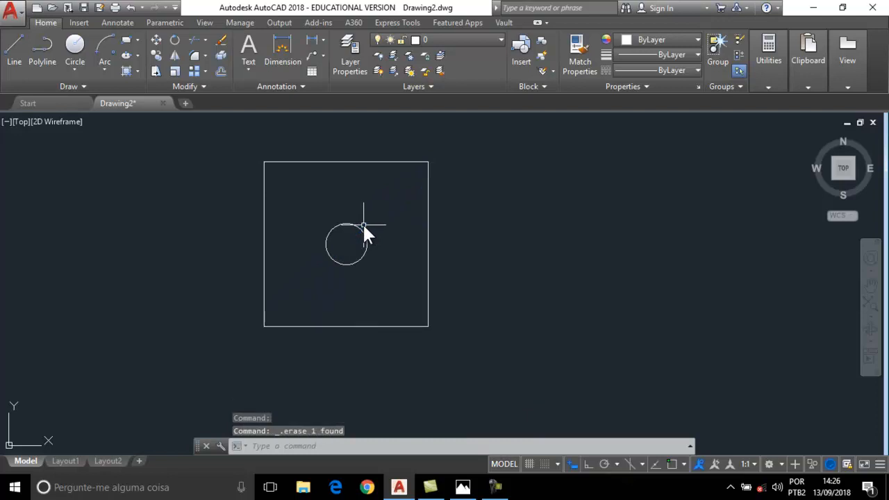
click(130, 8)
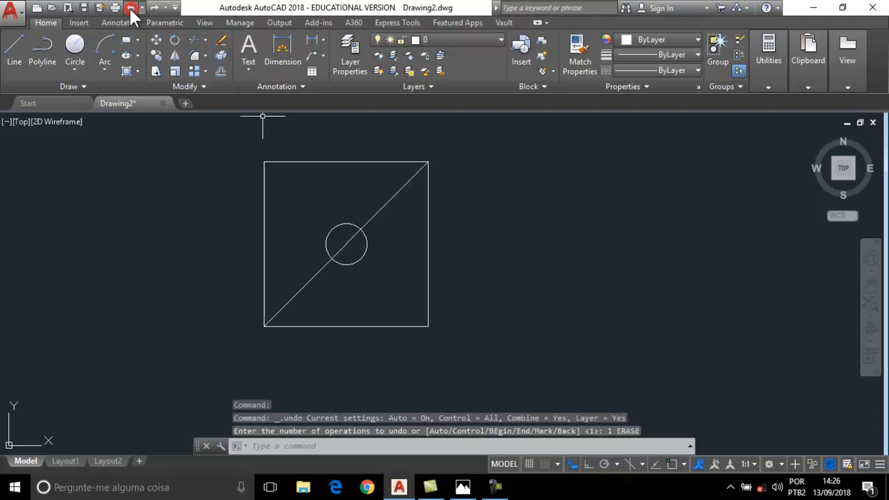
click(130, 8)
Window-select the diagonal line and delete it.
click(367, 272)
click(337, 234)
key(Delete)
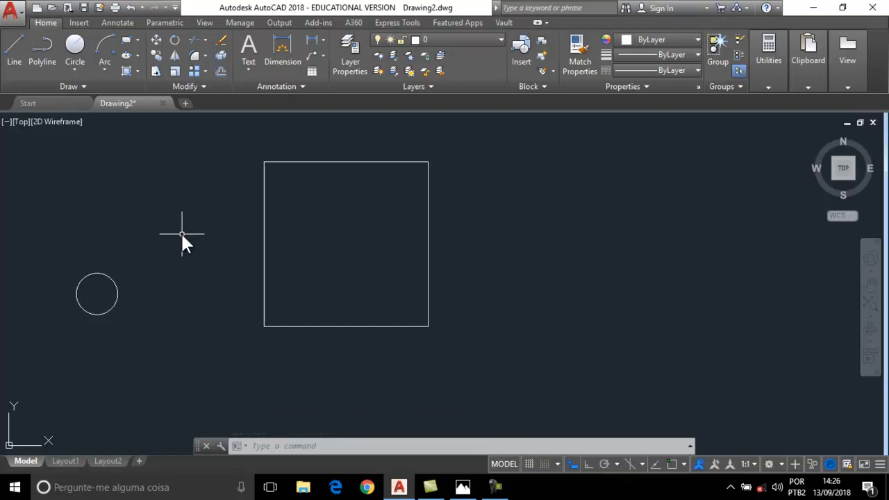
Move the 50-diameter circle using a Center snap as the base point, ready to snap its destination.
click(154, 43)
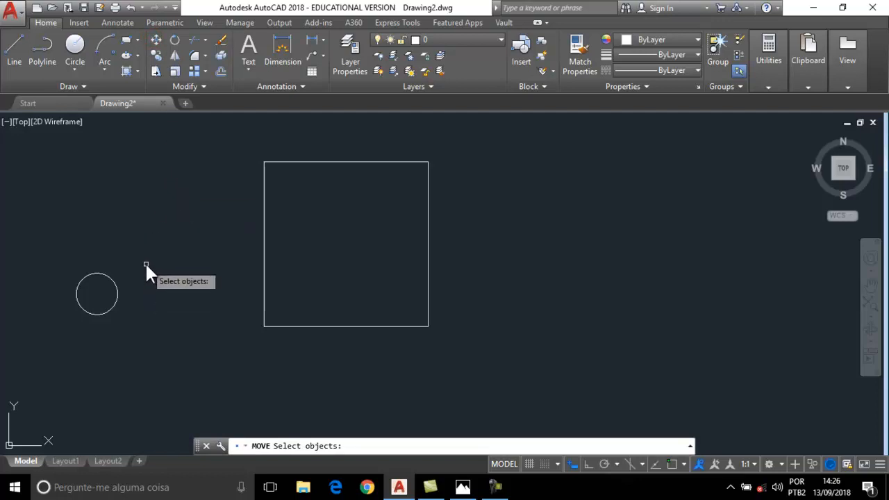
click(111, 278)
key(Return)
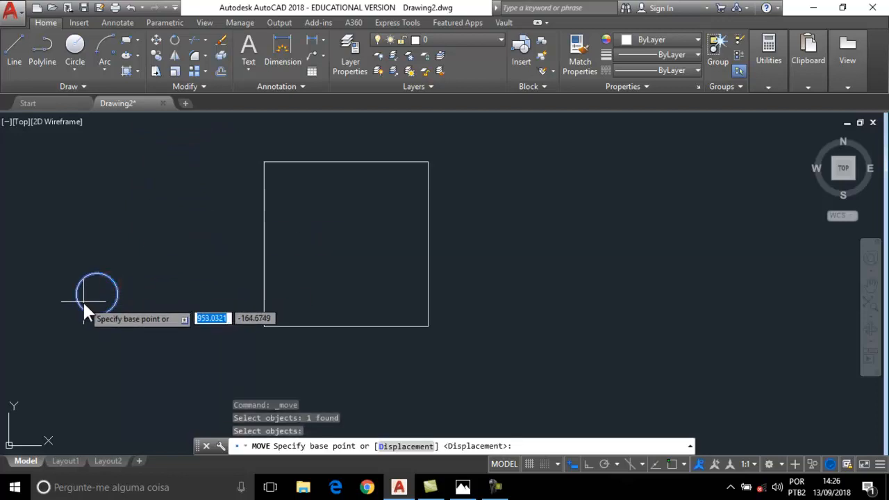
shift+right_click(167, 234)
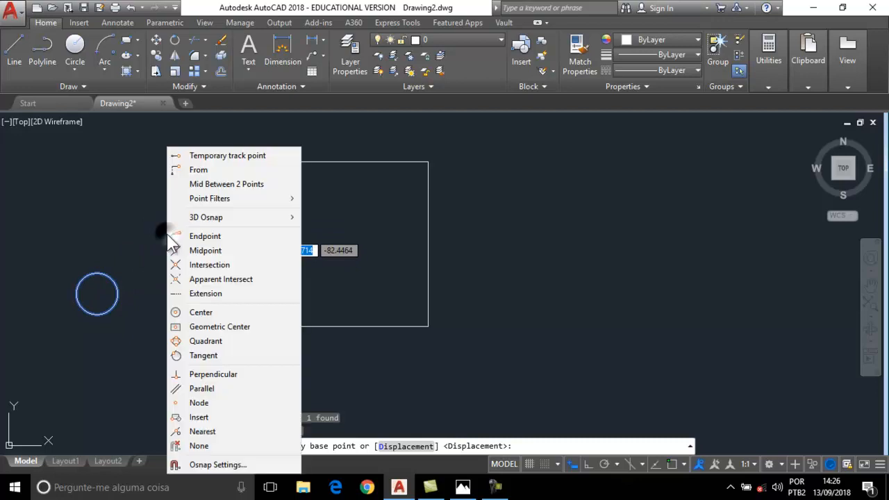
click(198, 312)
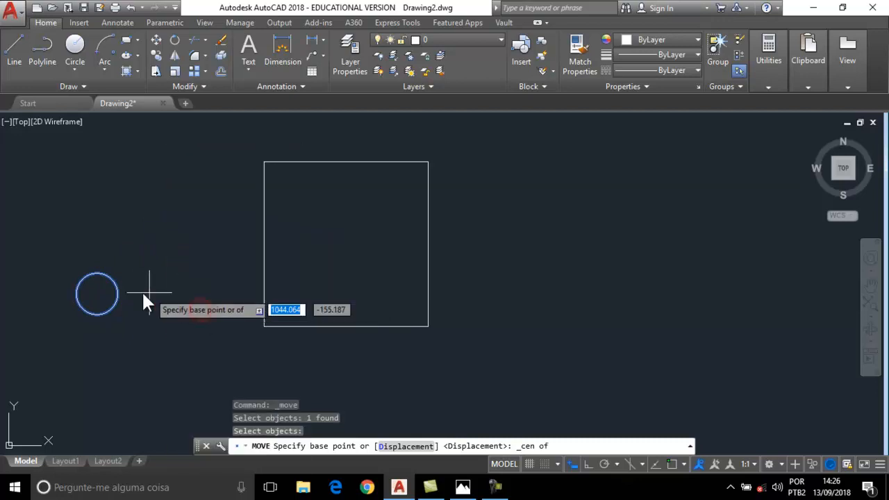
click(100, 292)
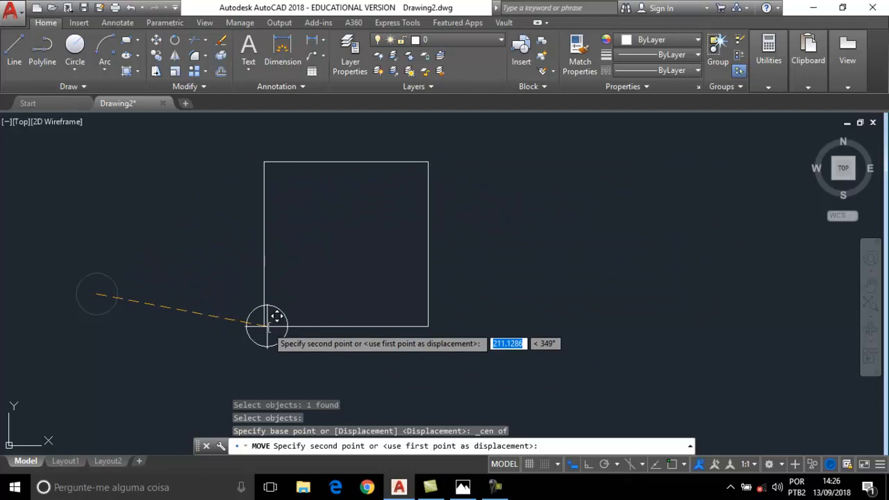
shift+right_click(144, 222)
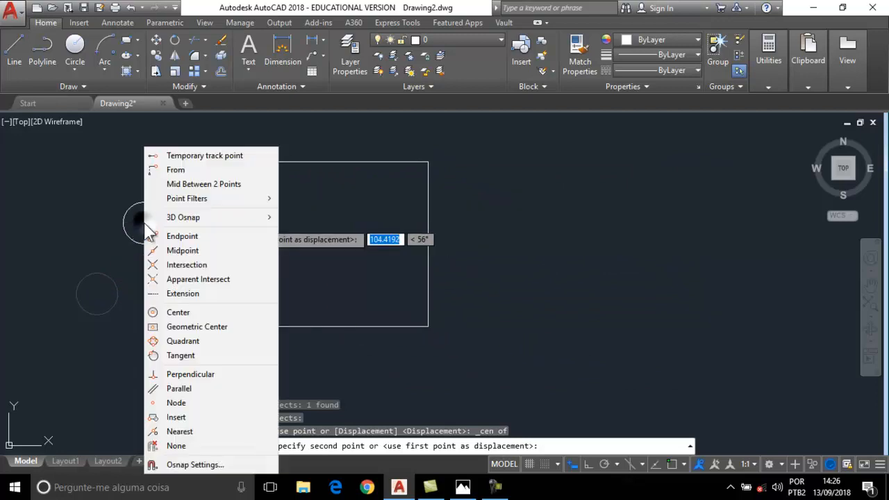
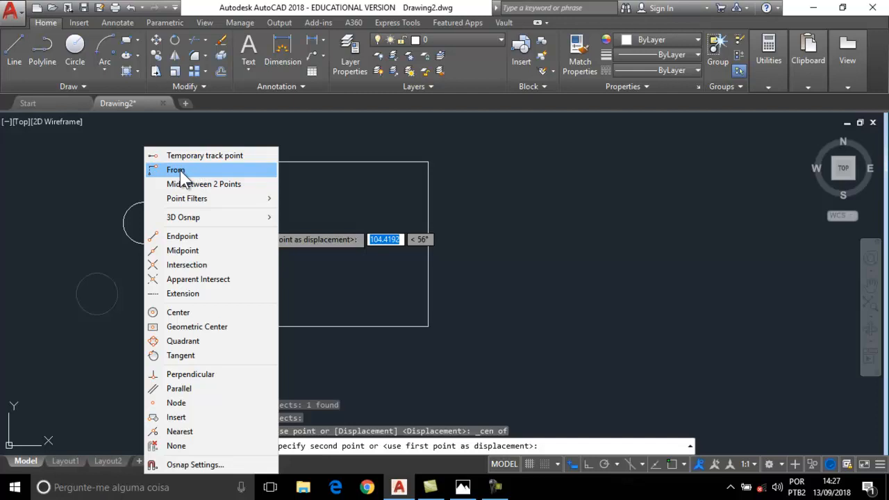
click(167, 170)
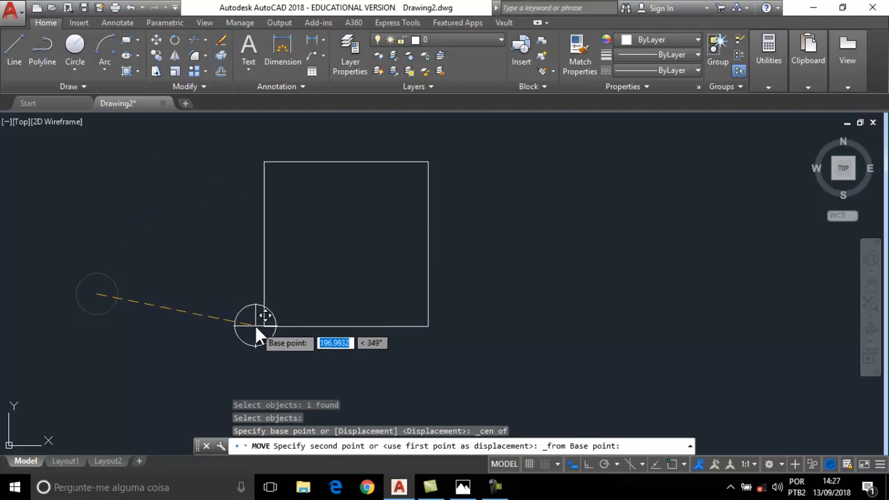
shift+right_click(212, 217)
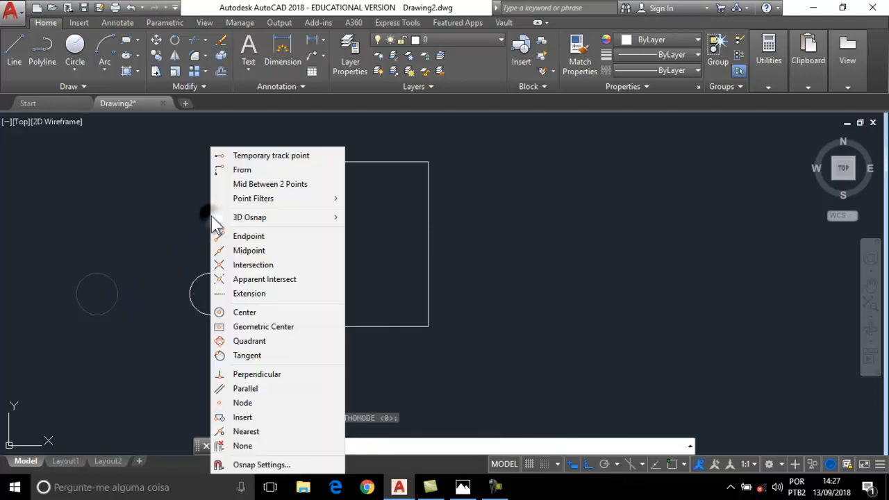
click(251, 237)
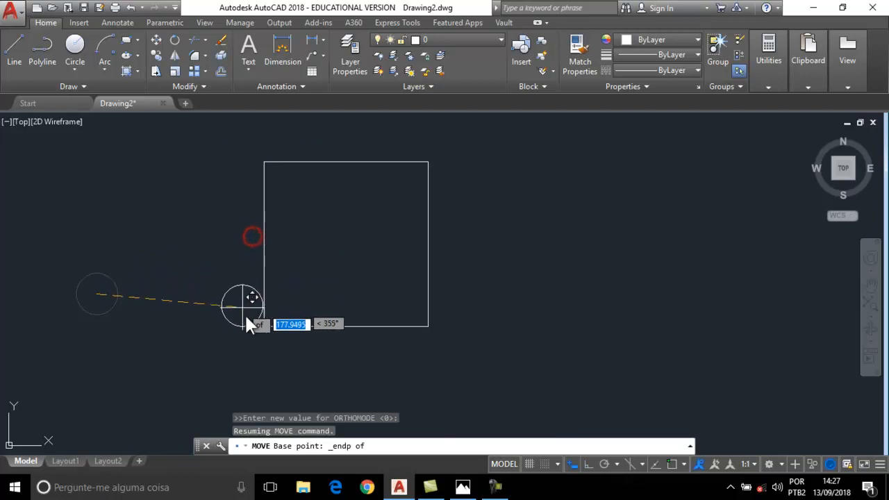
click(265, 327)
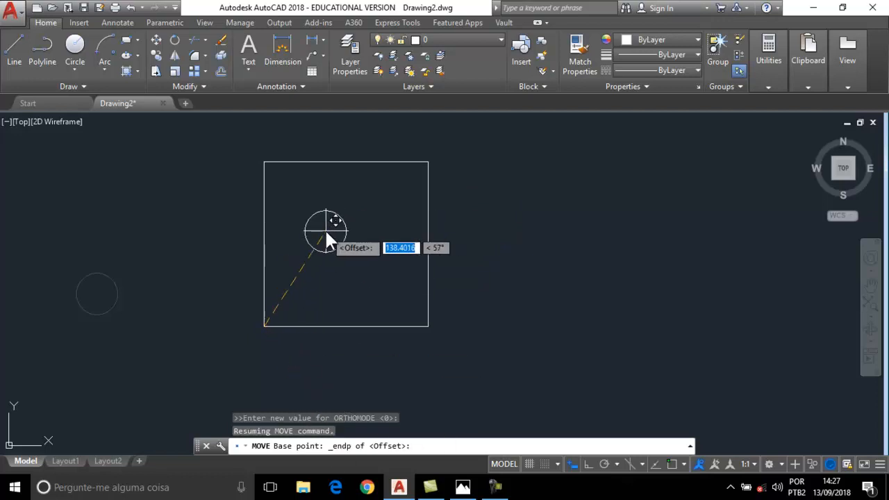
text(@100)
key(Tab)
text(100)
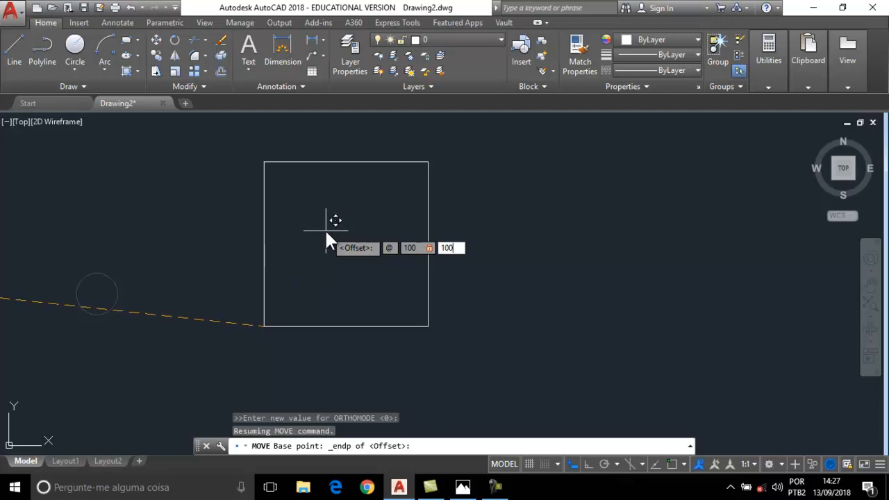
key(Return)
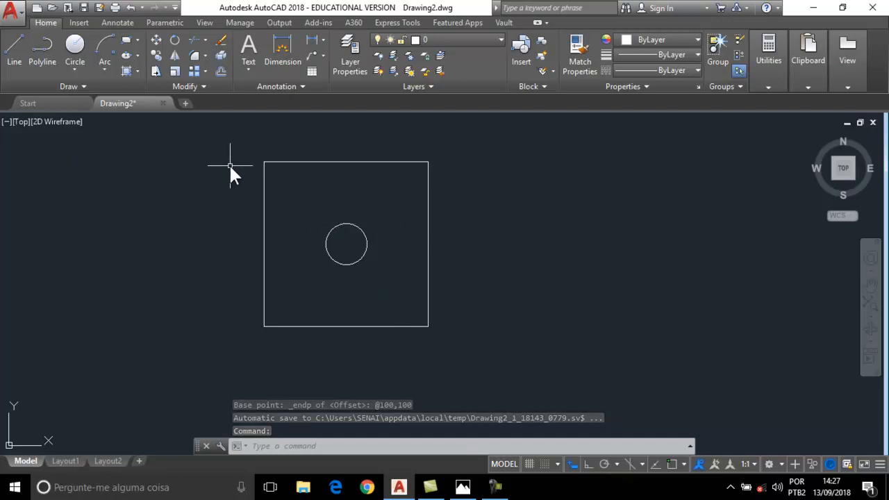
Copy the centre circle from its centre point to a spot right of the square.
click(156, 56)
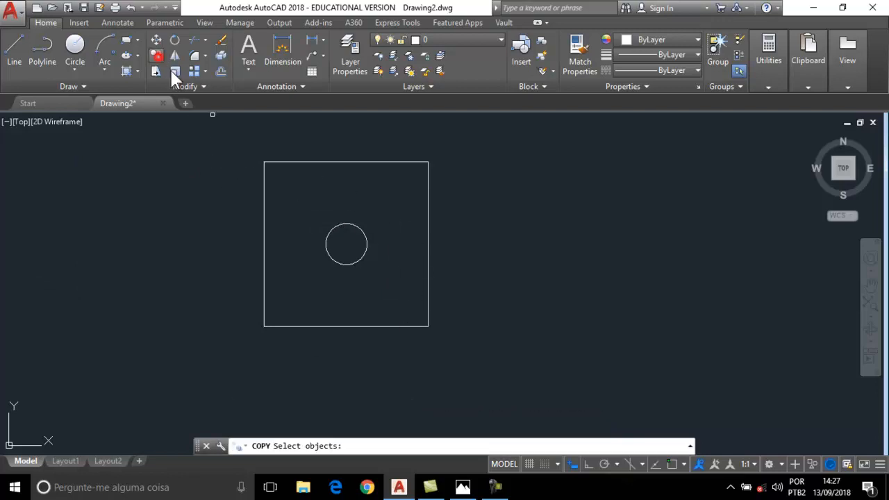
click(356, 223)
key(Return)
click(346, 244)
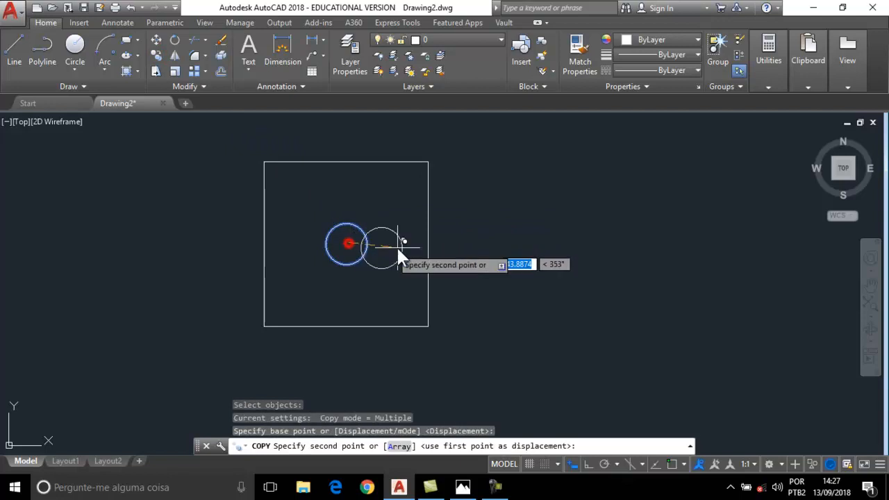
click(566, 245)
key(Escape)
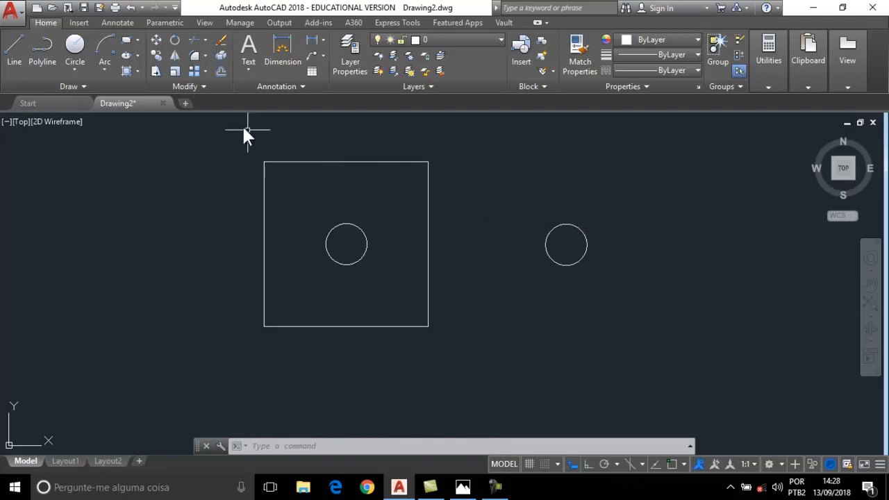
Copy the right-hand circle, snapping its centre as the base point.
click(157, 56)
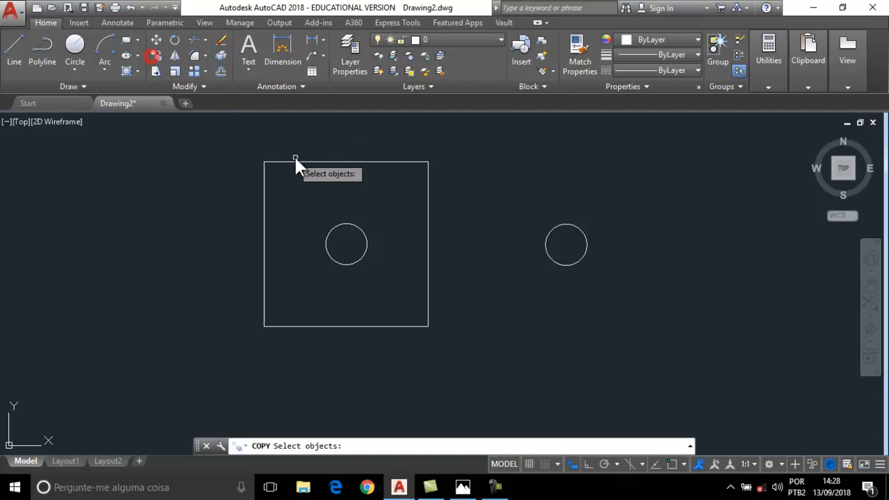
click(551, 226)
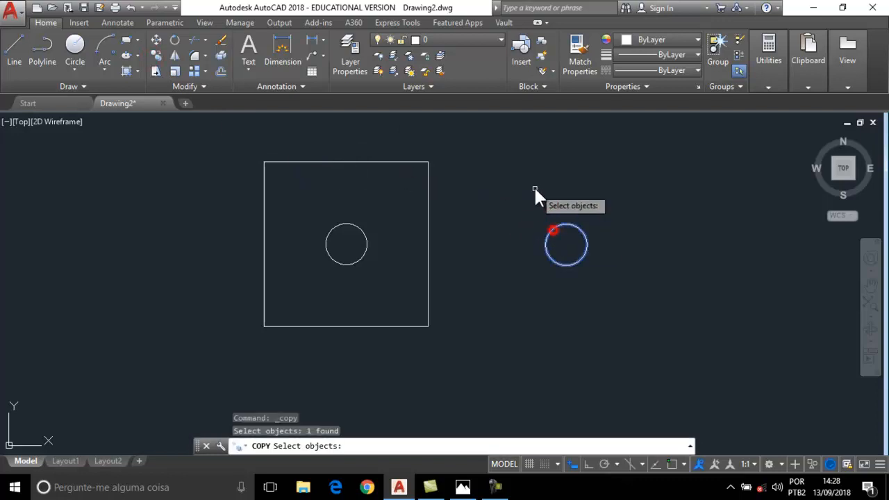
key(Return)
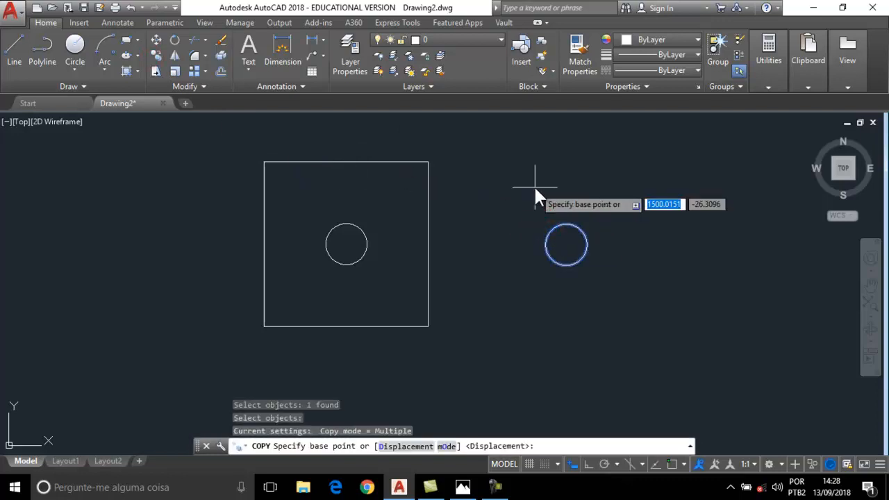
shift+right_click(492, 199)
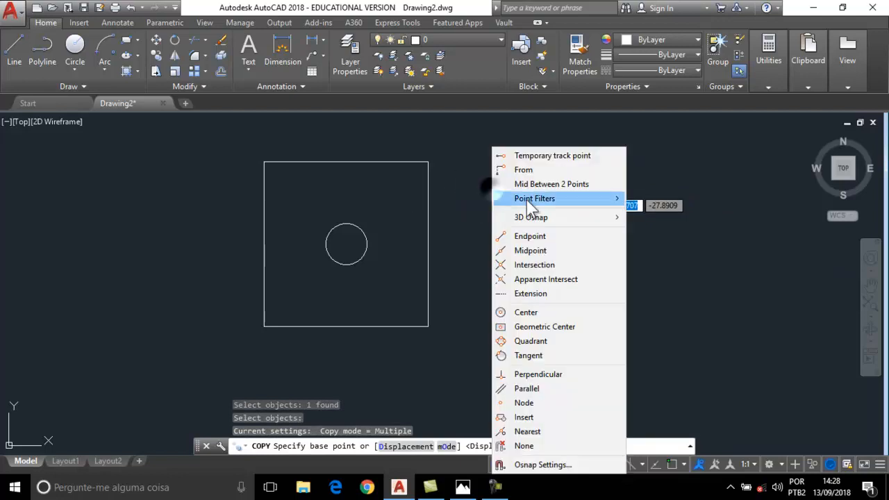
click(526, 312)
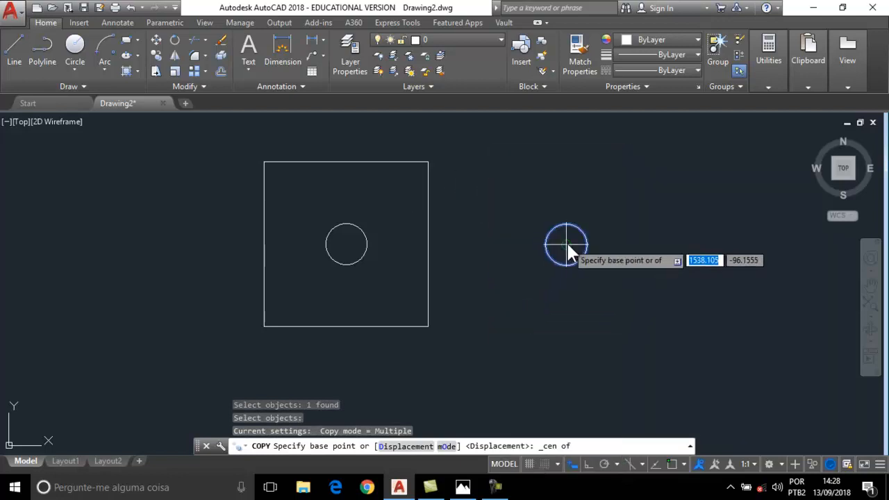
click(565, 244)
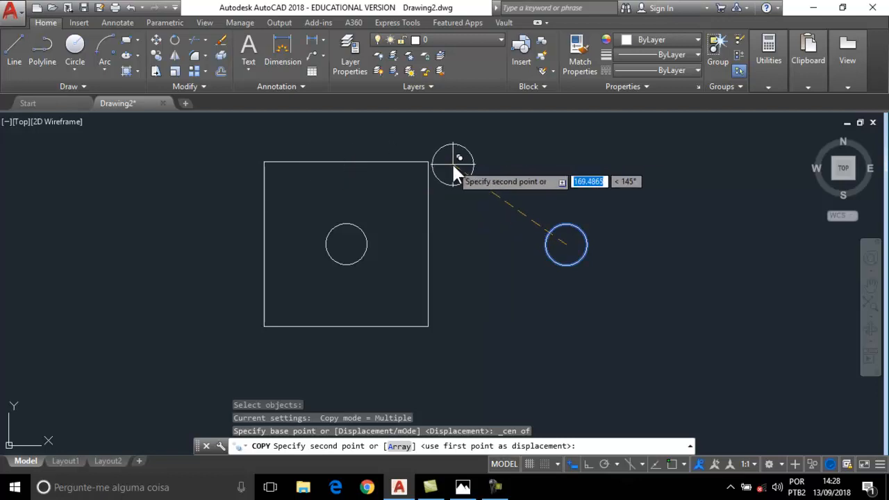
Place the copy at @-30,0 from the square's top-right corner using From and Endpoint snaps.
shift+right_click(478, 155)
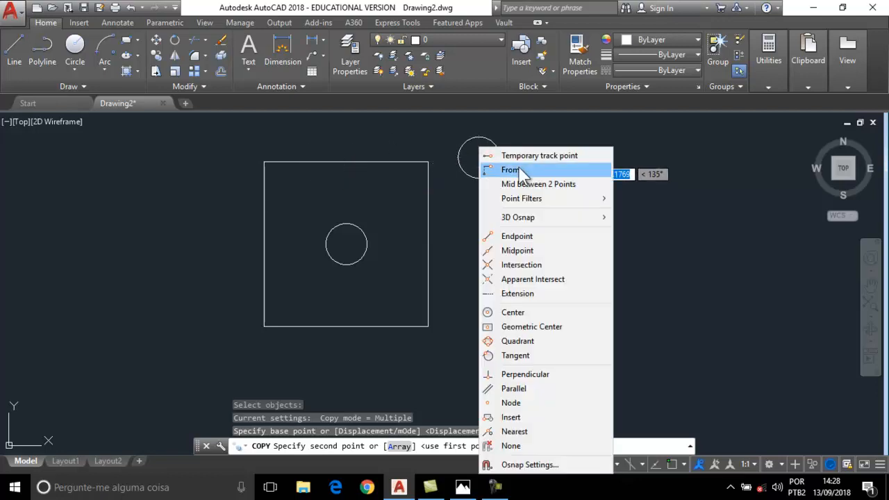
click(500, 171)
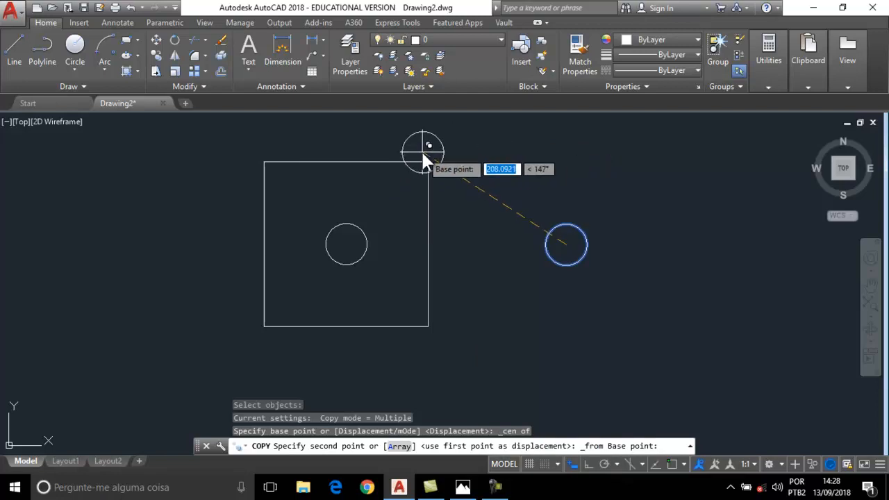
shift+right_click(437, 155)
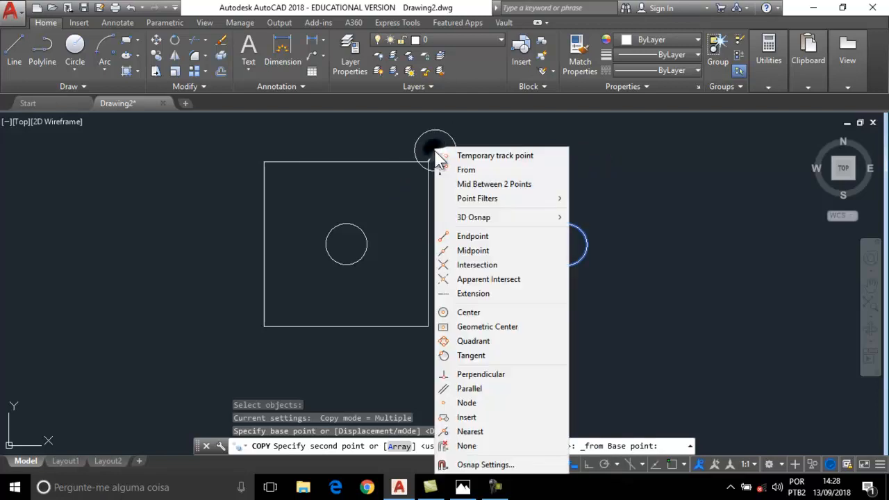
click(480, 236)
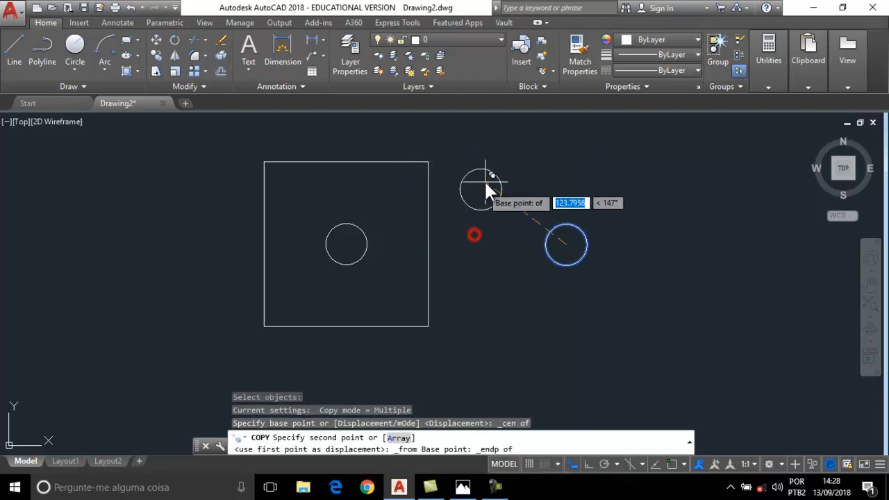
click(431, 164)
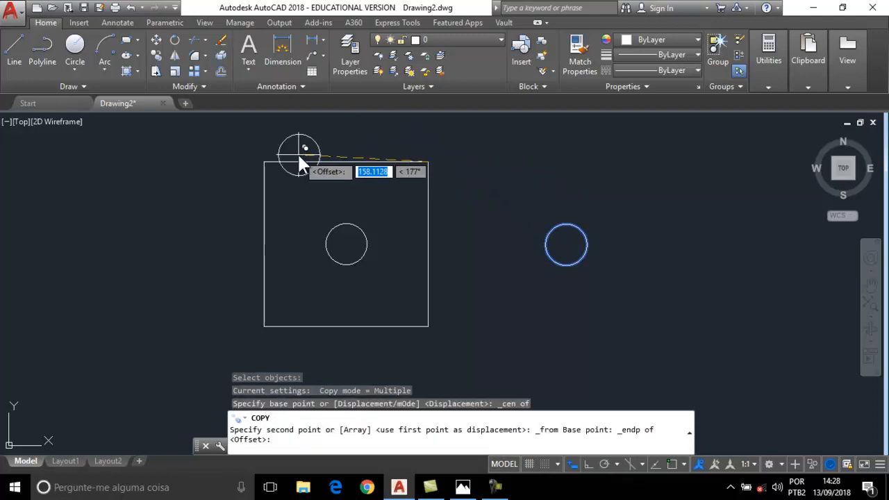
text(@ -)
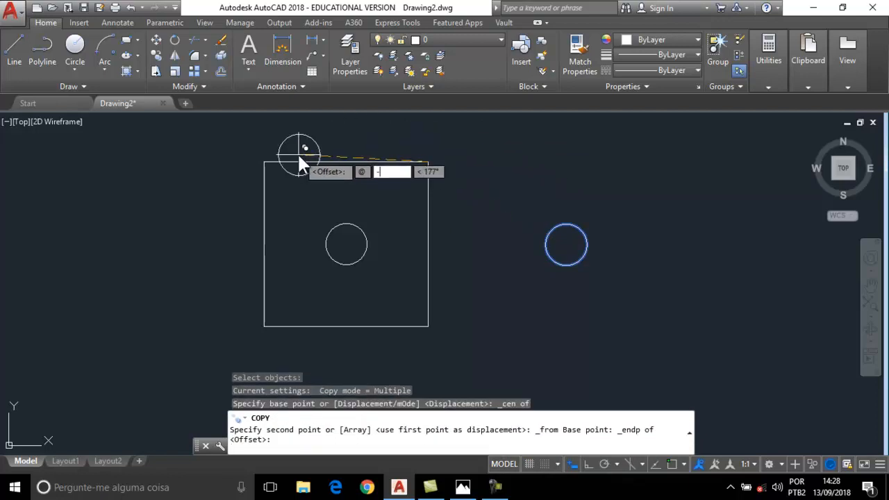
text(30)
key(Tab)
text(0)
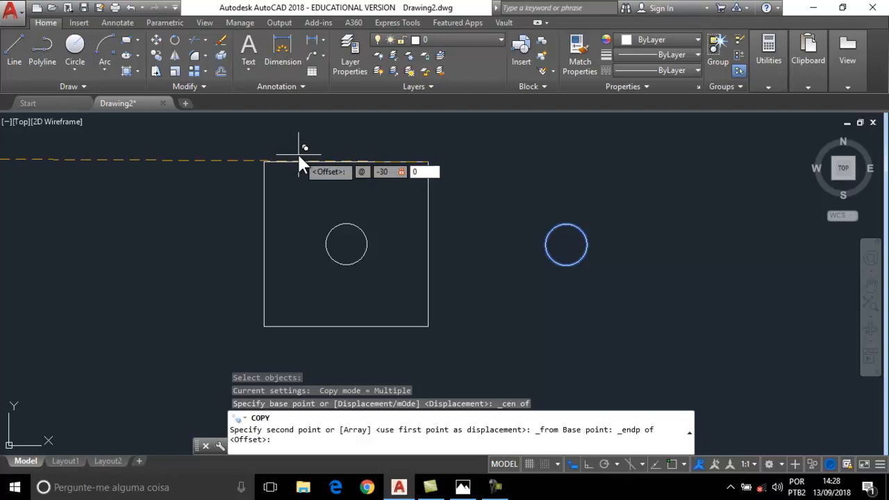
key(Return)
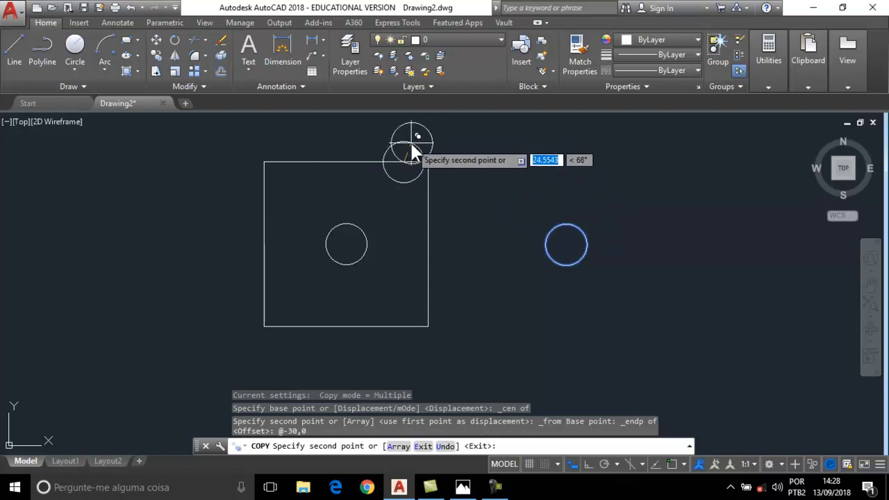
key(Escape)
scroll(428, 166, up, 4)
scroll(427, 164, down, 2)
middle_drag(434, 195, 396, 181)
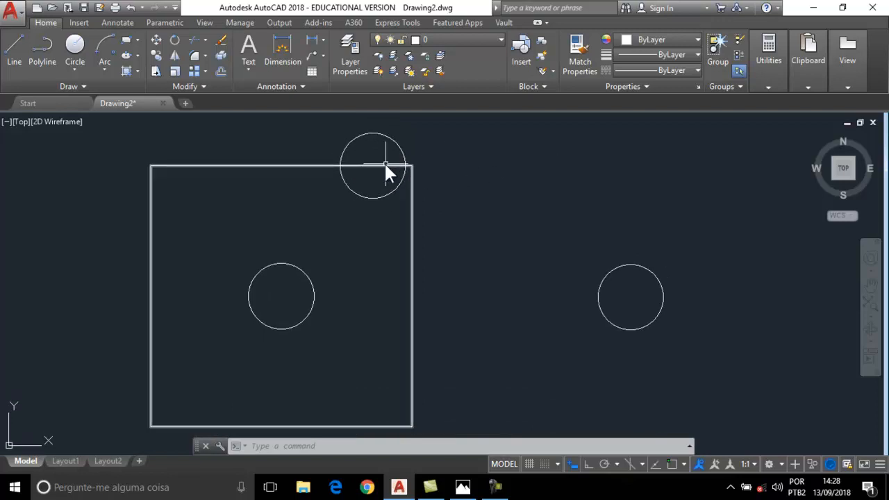
scroll(476, 176, down, 3)
middle_drag(476, 175, 458, 177)
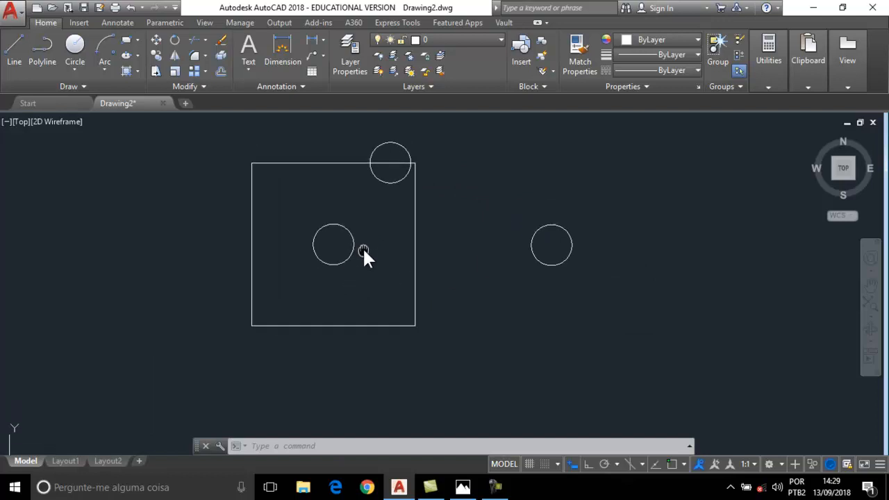
scroll(372, 256, up, 3)
scroll(372, 255, down, 3)
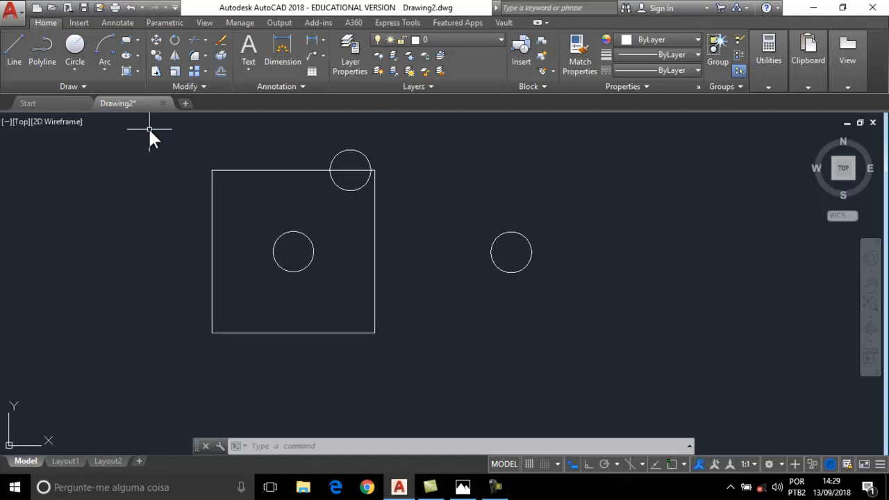
Move the right-hand circle, restarting once, with its centre snapped as the base point.
click(156, 41)
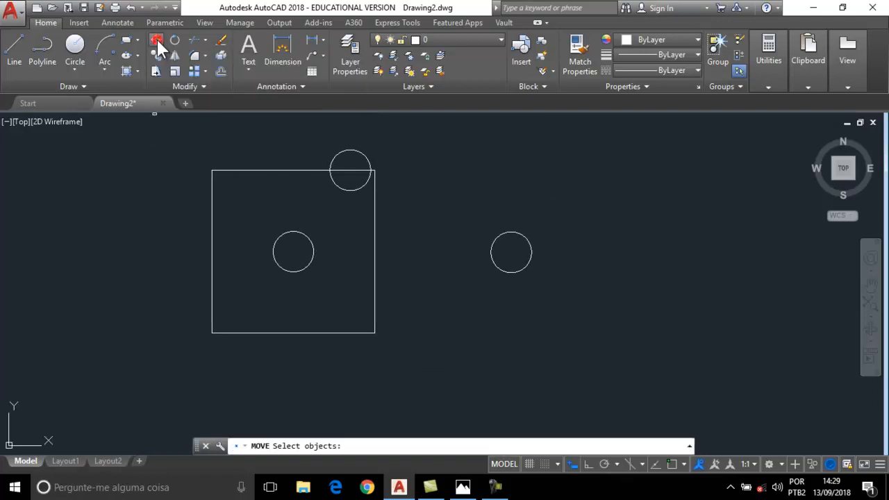
click(491, 254)
shift+right_click(471, 200)
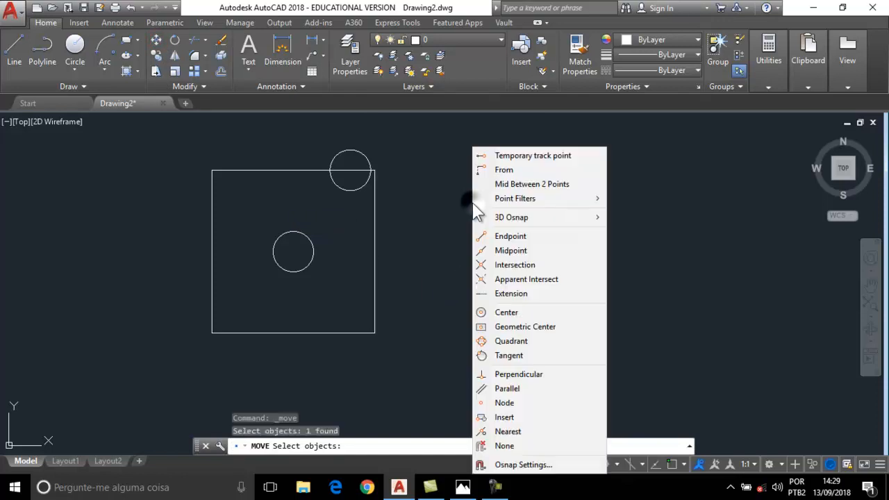
click(497, 171)
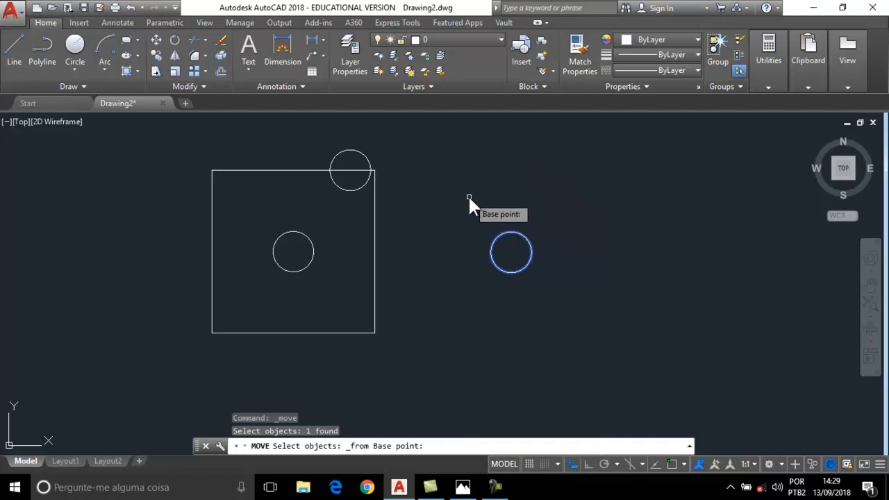
key(Escape)
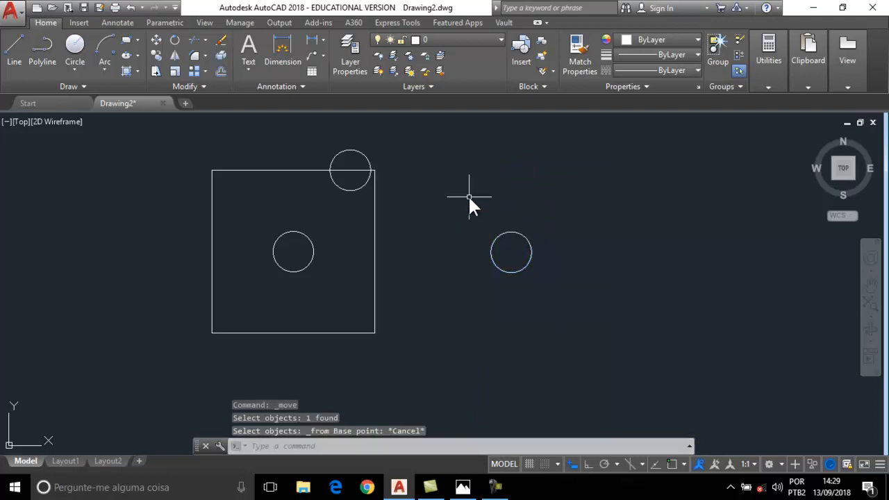
click(157, 40)
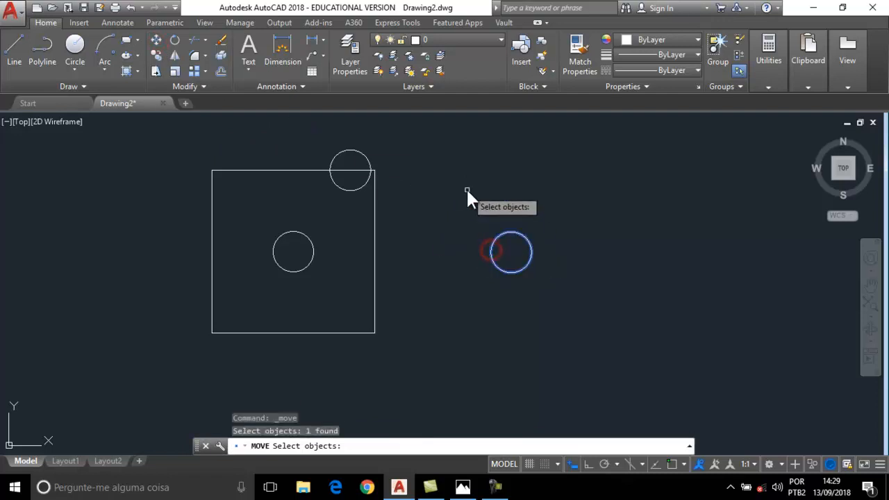
key(Return)
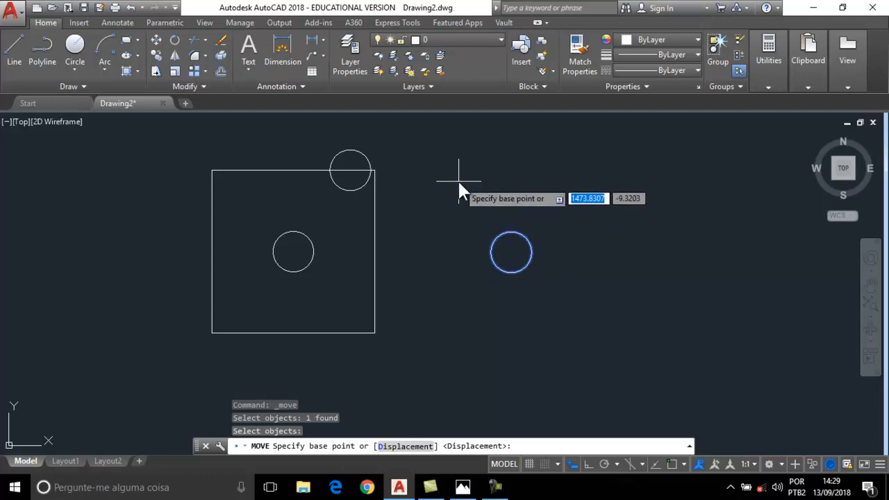
shift+right_click(458, 180)
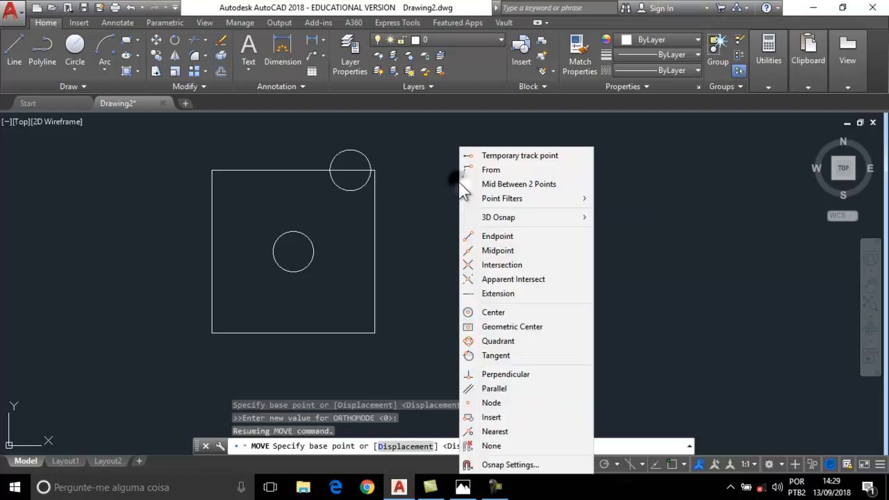
click(507, 314)
click(510, 254)
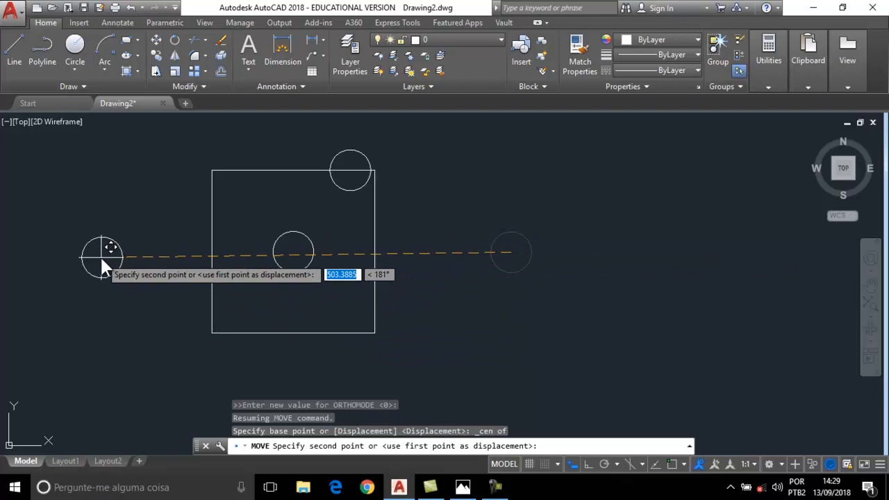
shift+right_click(101, 258)
click(138, 171)
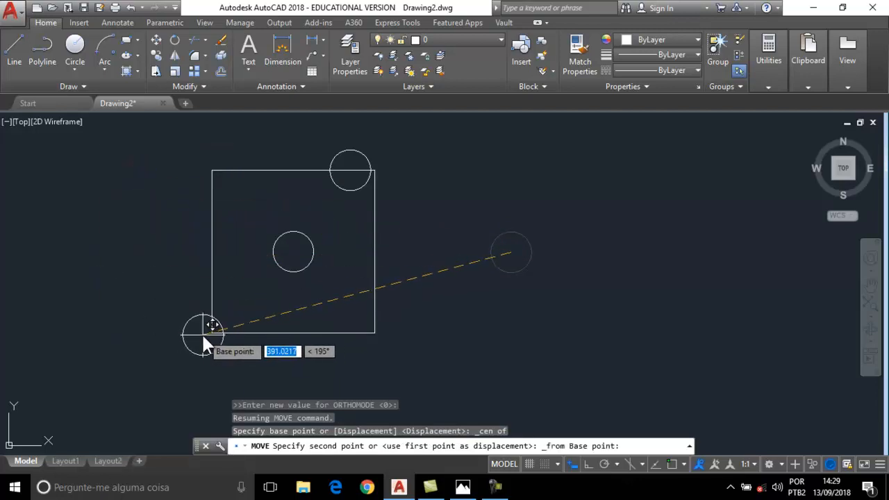
shift+right_click(127, 250)
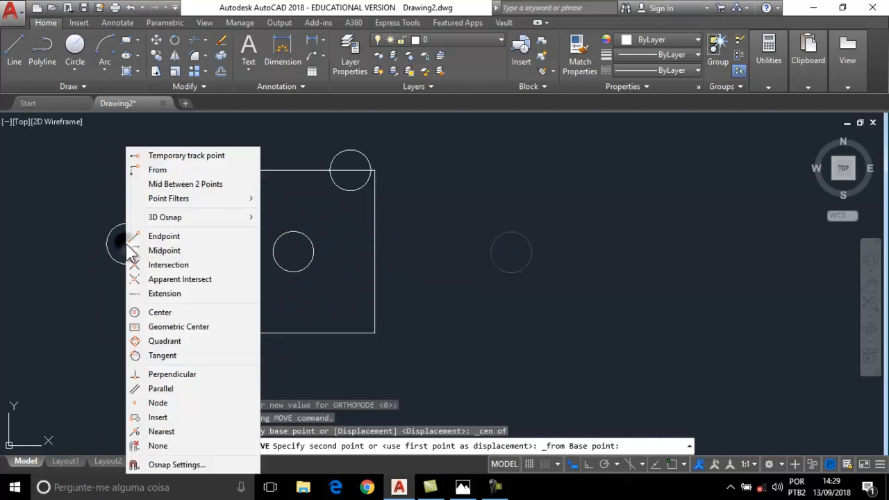
click(164, 237)
click(210, 332)
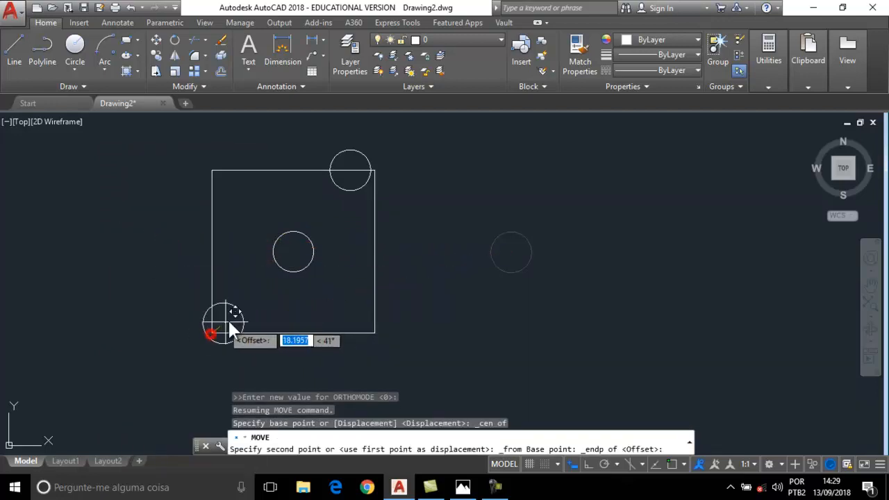
shift+right_click(201, 294)
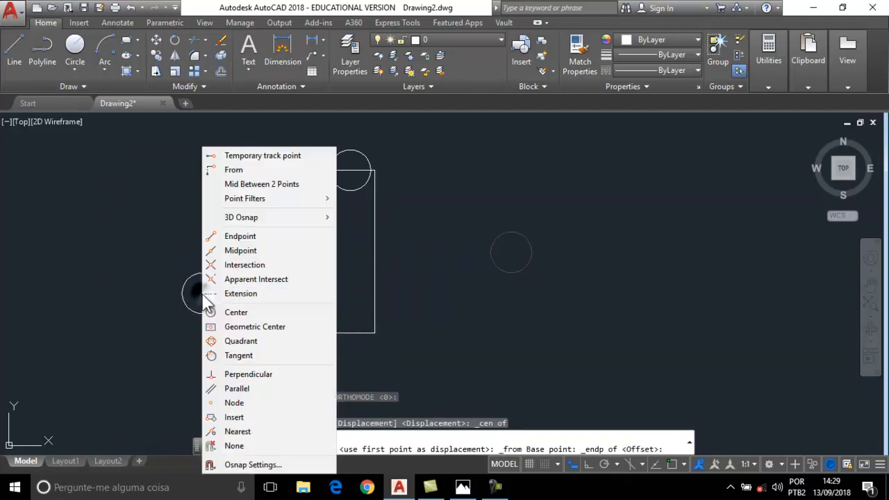
click(245, 251)
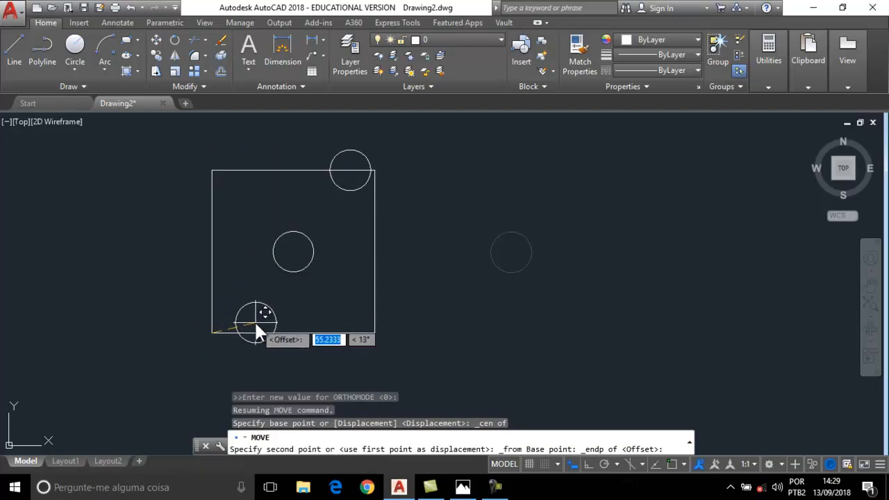
text(@)
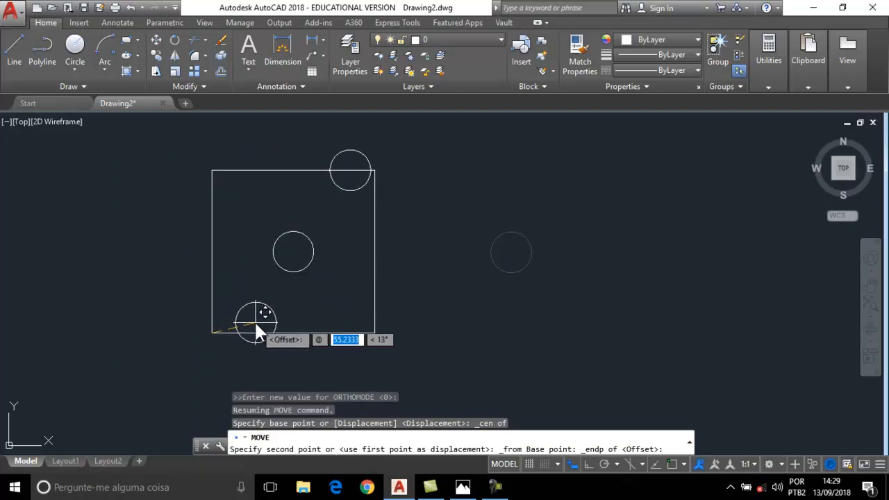
text(30)
key(Tab)
text(0)
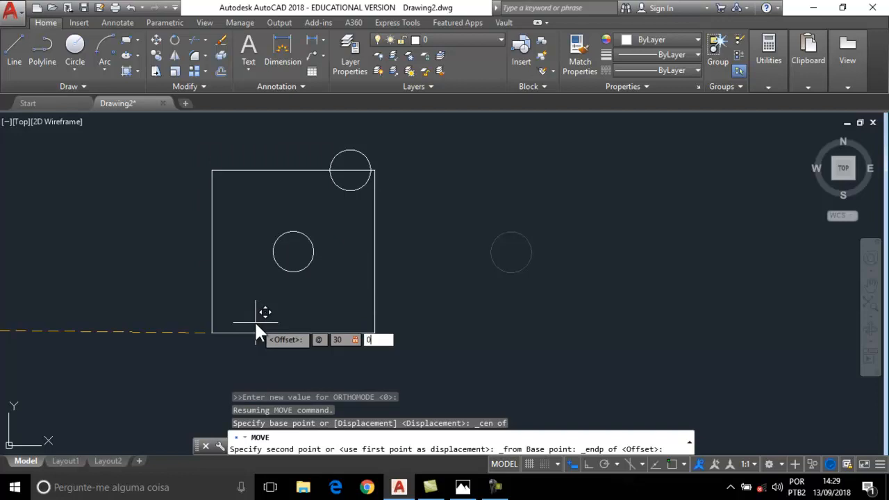
key(Return)
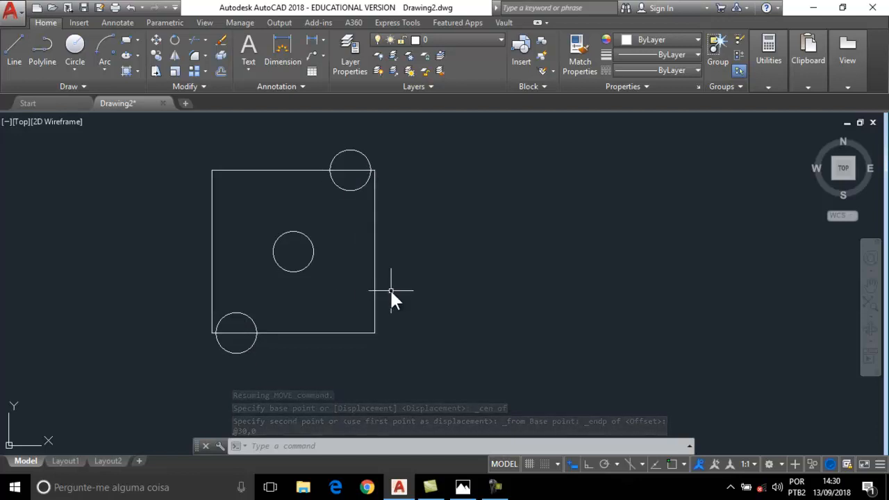
Zoom to extents to show the square beside the arcs, L-shaped outline and rectangles.
scroll(390, 292, down, 2)
scroll(390, 291, up, 2)
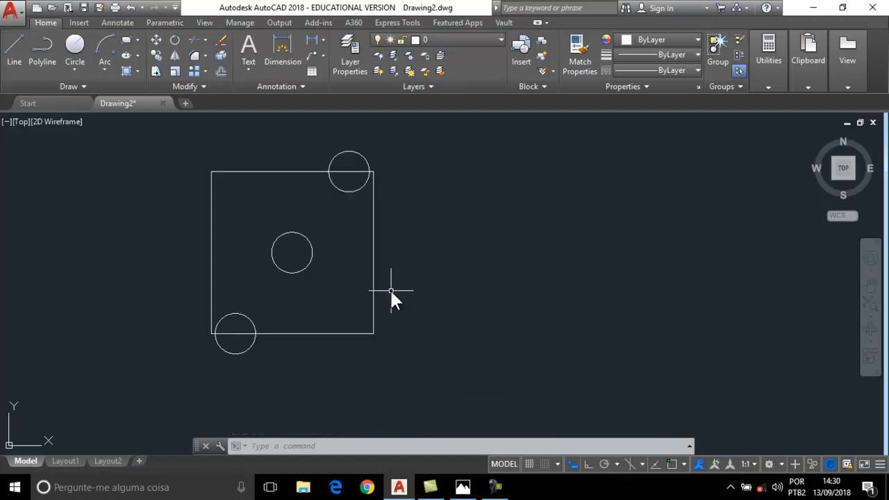
scroll(390, 292, down, 2)
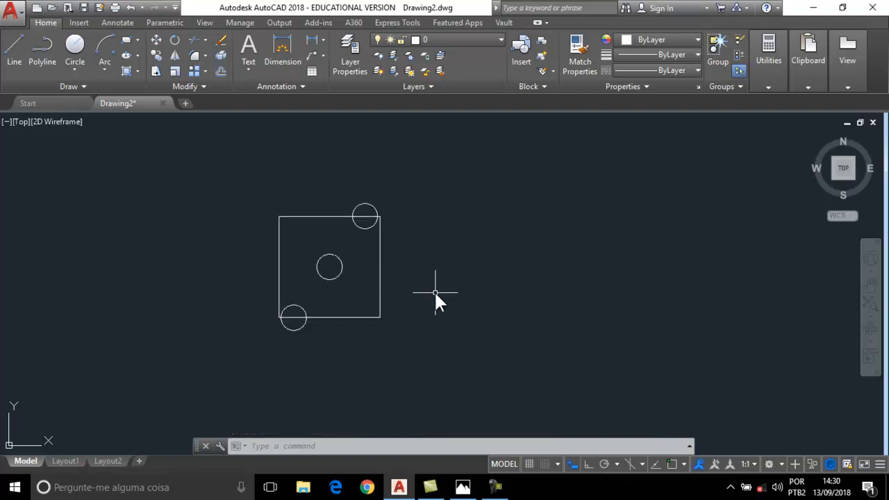
middle_drag(434, 293, 366, 292)
scroll(394, 298, up, 3)
scroll(374, 289, down, 2)
middle_drag(282, 259, 348, 280)
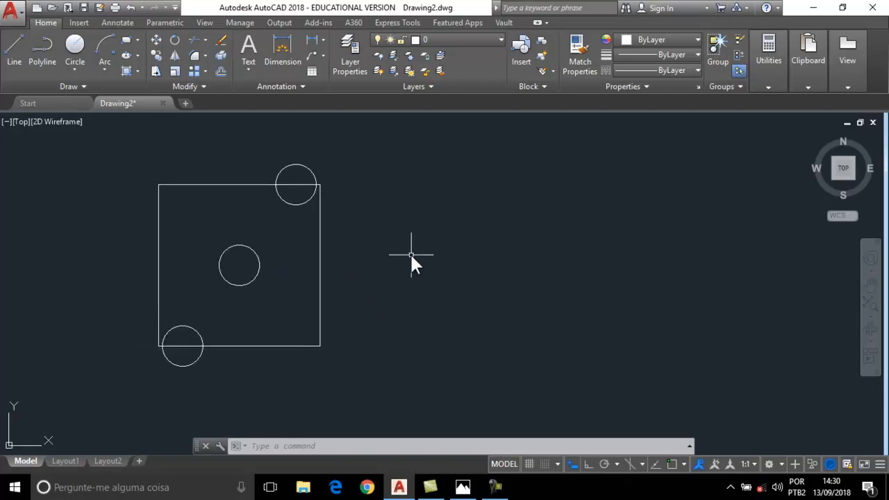
middle_drag(374, 252, 428, 245)
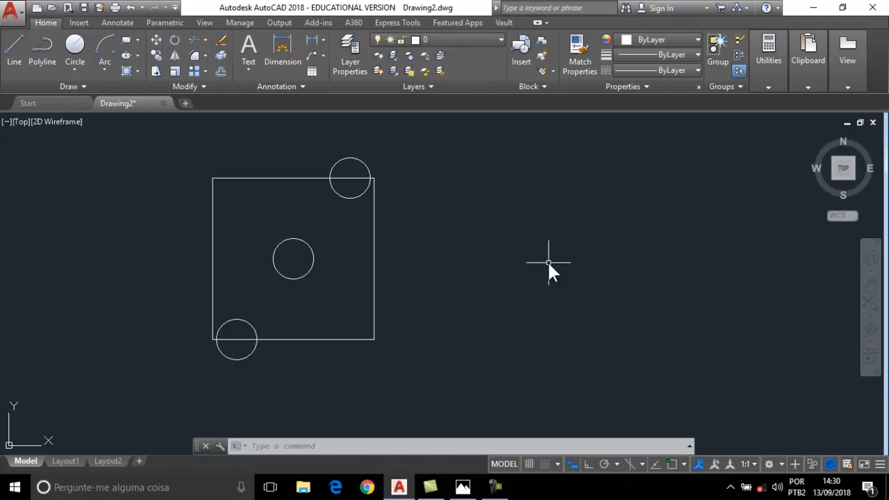
scroll(450, 234, down, 2)
middle_drag(449, 237, 375, 276)
scroll(404, 247, down, 5)
middle_drag(404, 246, 269, 300)
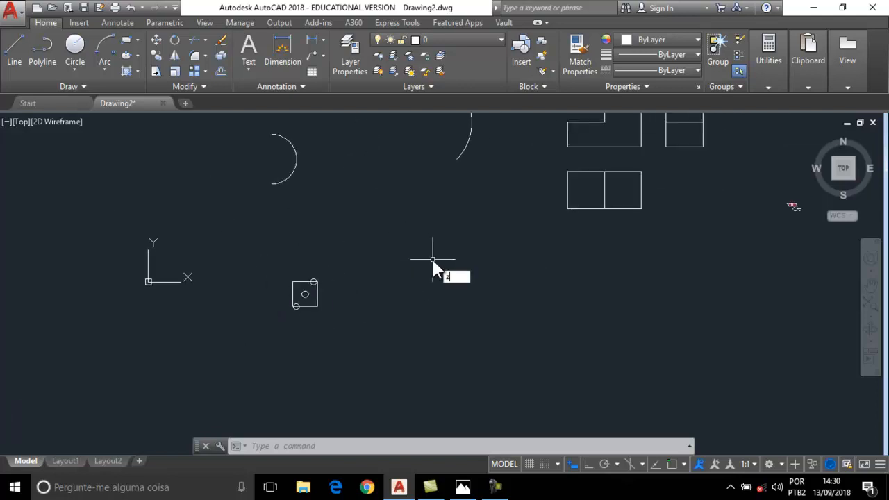
text(z)
key(Return)
text(e)
key(Return)
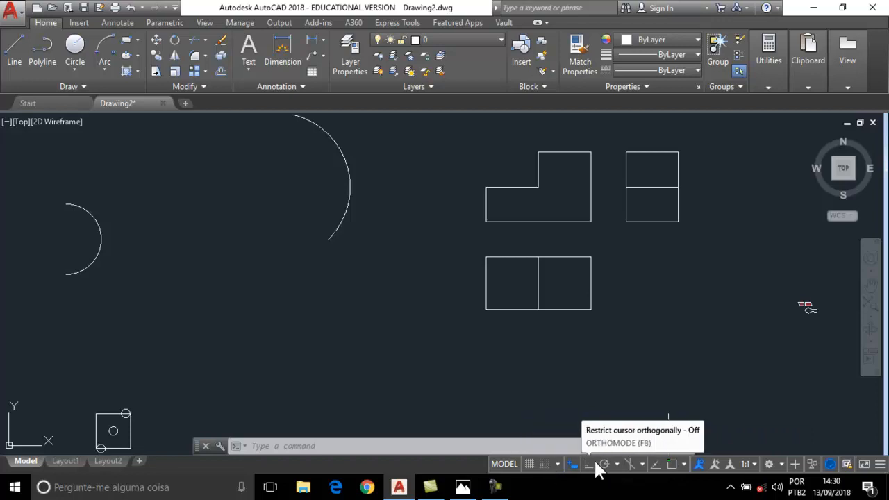
Toggle OSNAP off and back on, leaving it enabled, and show the snap mode list.
click(684, 464)
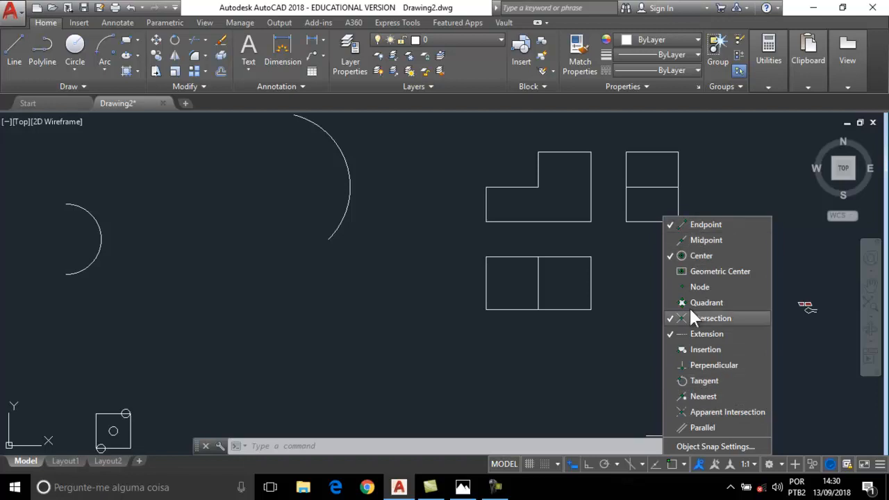
click(670, 464)
click(671, 464)
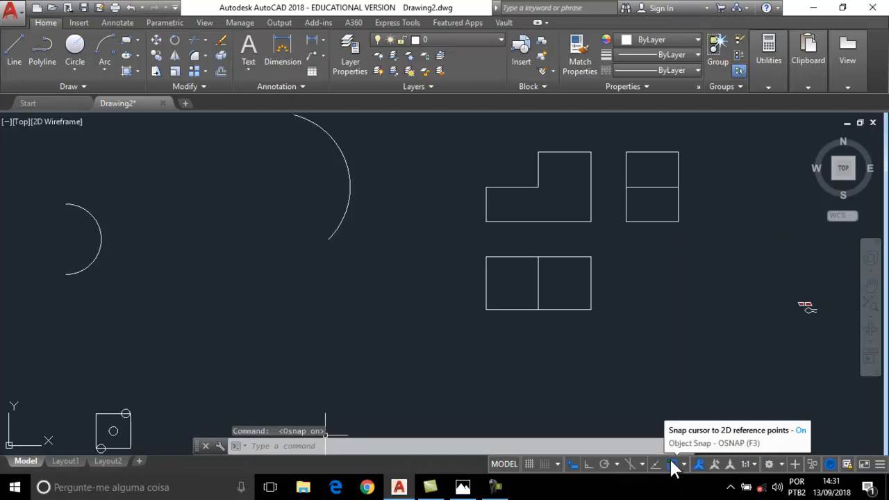
click(672, 464)
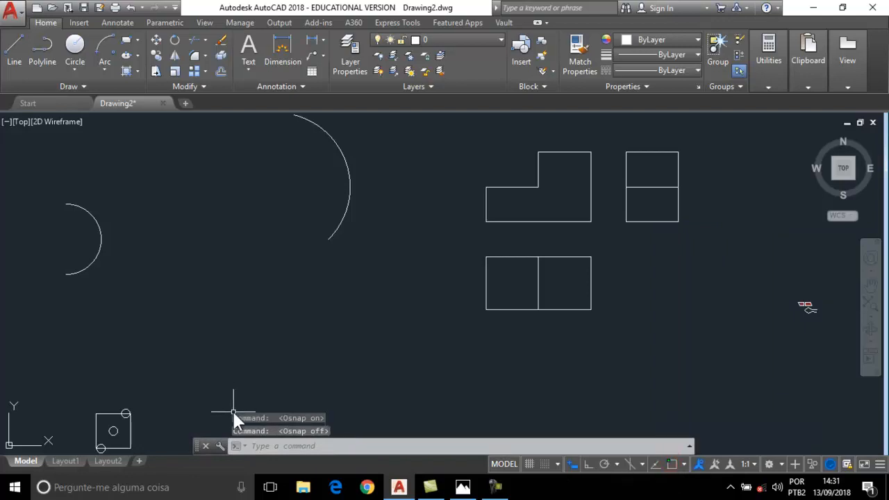
click(671, 464)
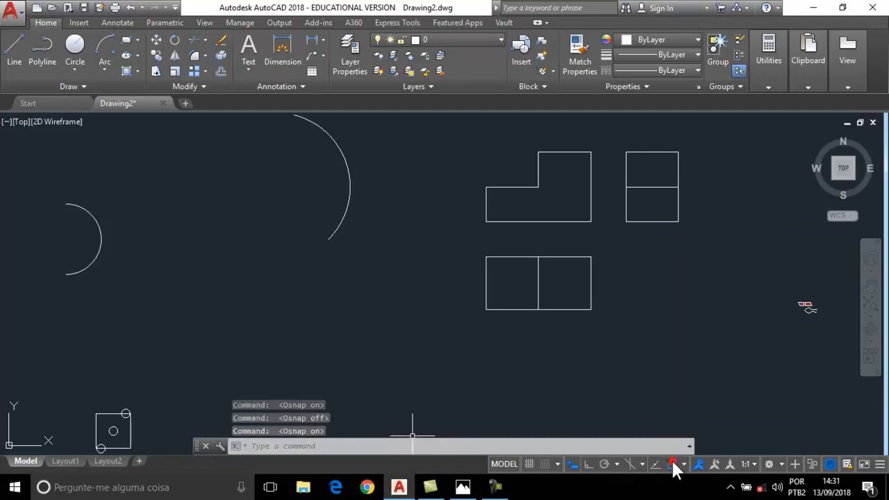
click(684, 465)
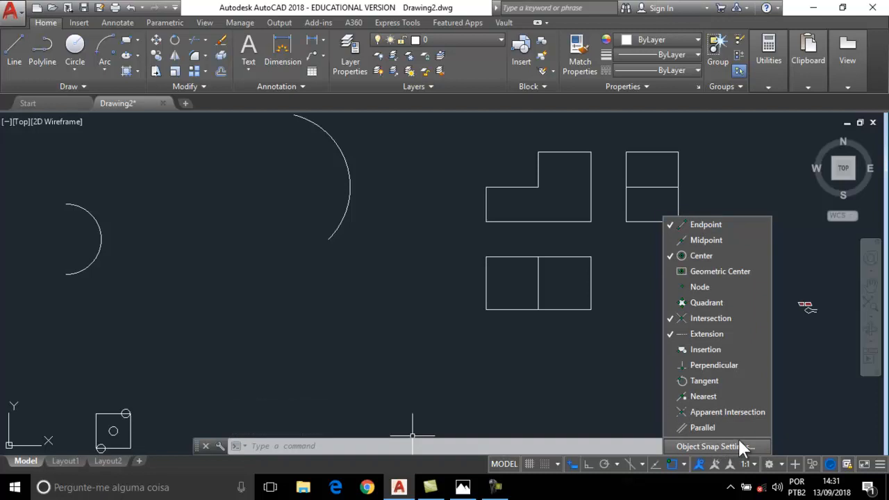
In Drafting Settings, add Midpoint and Quadrant snaps, clear Extension, and confirm.
click(713, 446)
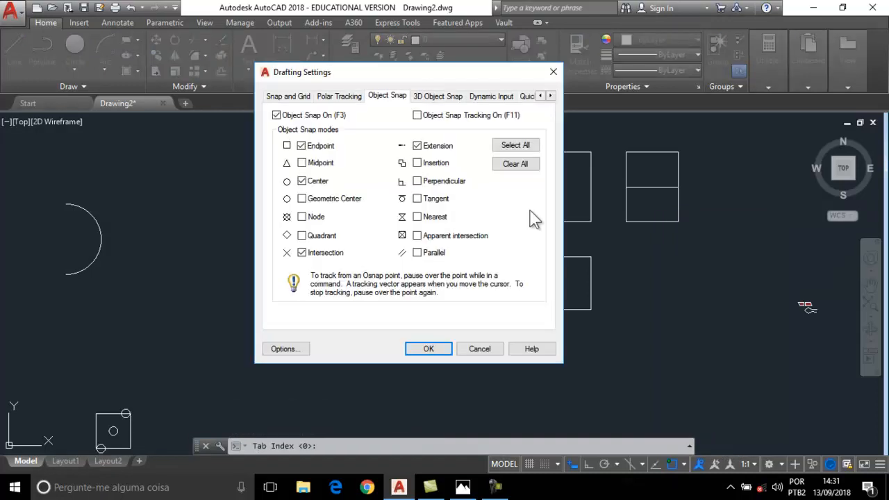
click(284, 97)
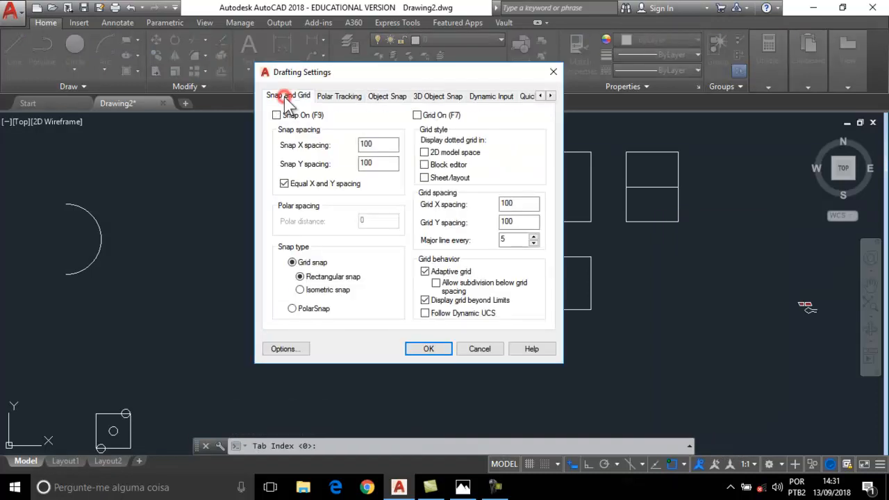
click(387, 97)
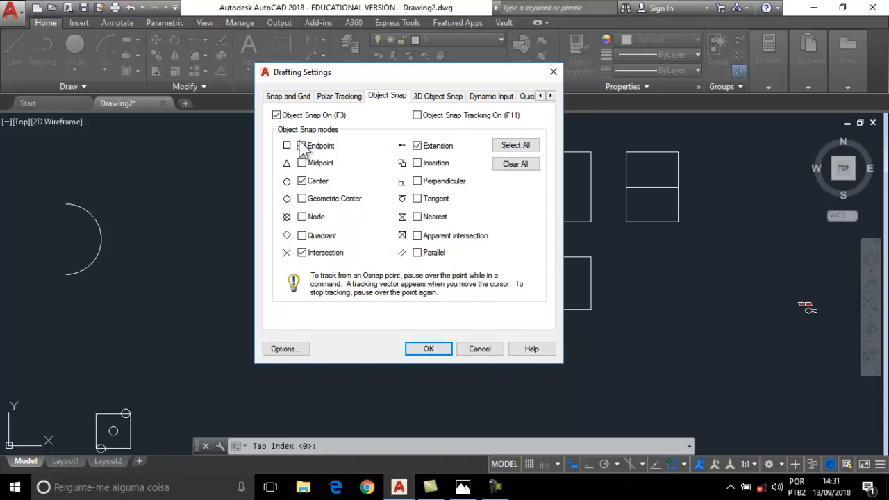
click(301, 162)
click(302, 199)
click(302, 237)
click(302, 198)
click(418, 146)
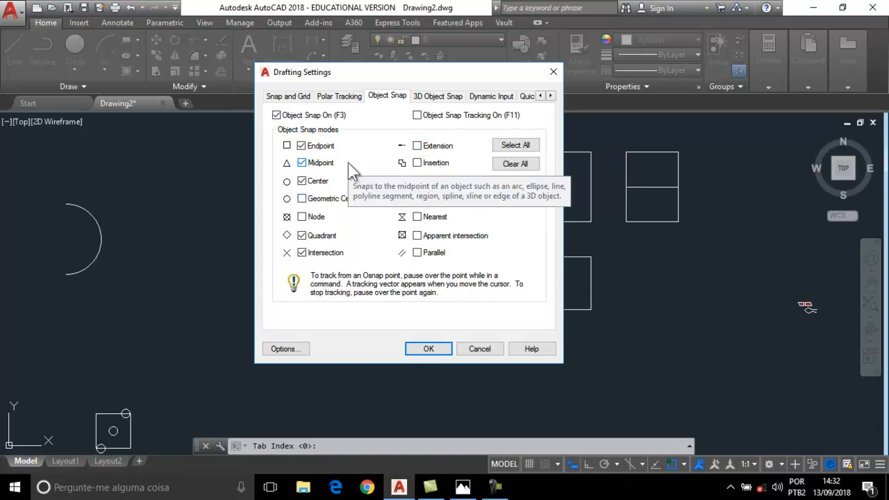
click(428, 348)
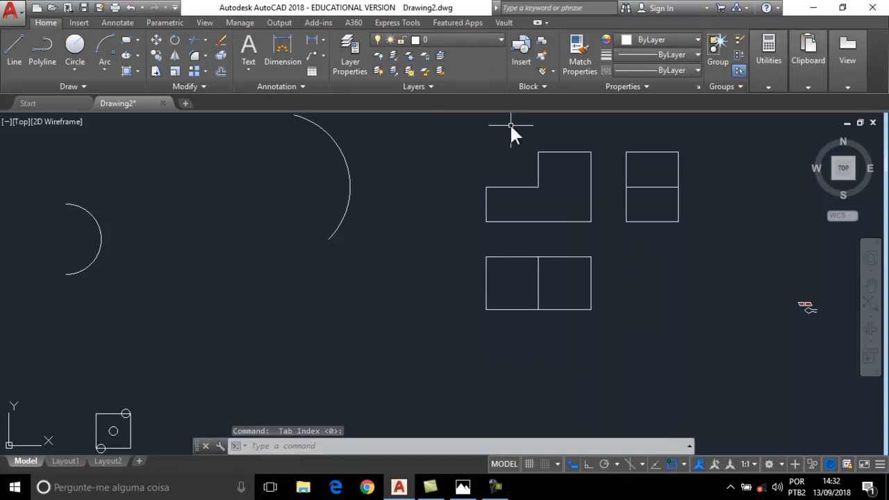
Pan and zoom to the square and its three circles, cancelling a started line.
click(11, 56)
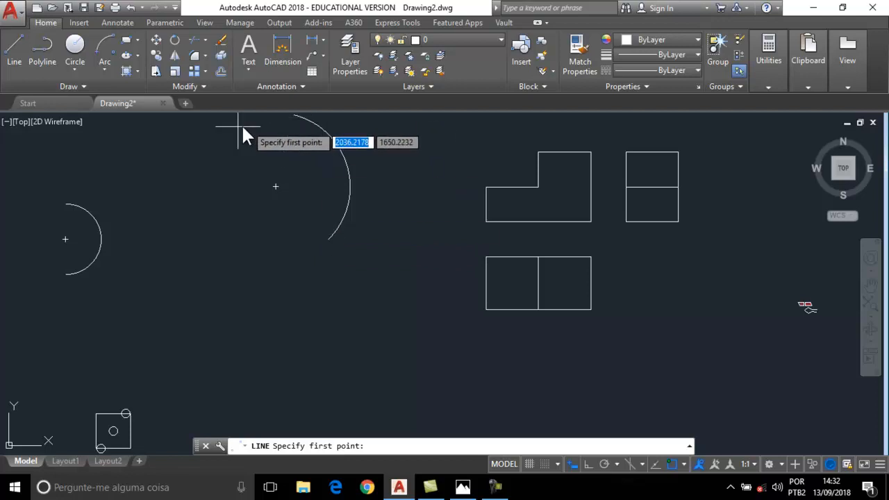
middle_drag(139, 371, 282, 289)
scroll(274, 328, up, 8)
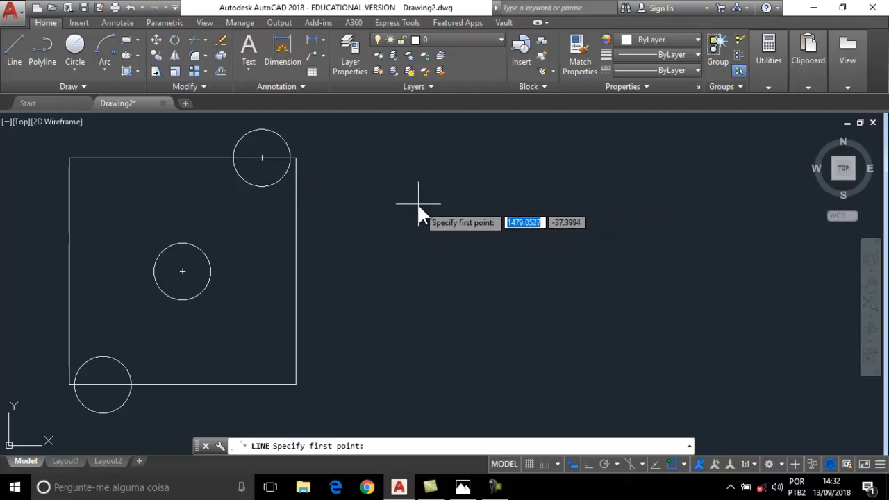
click(259, 159)
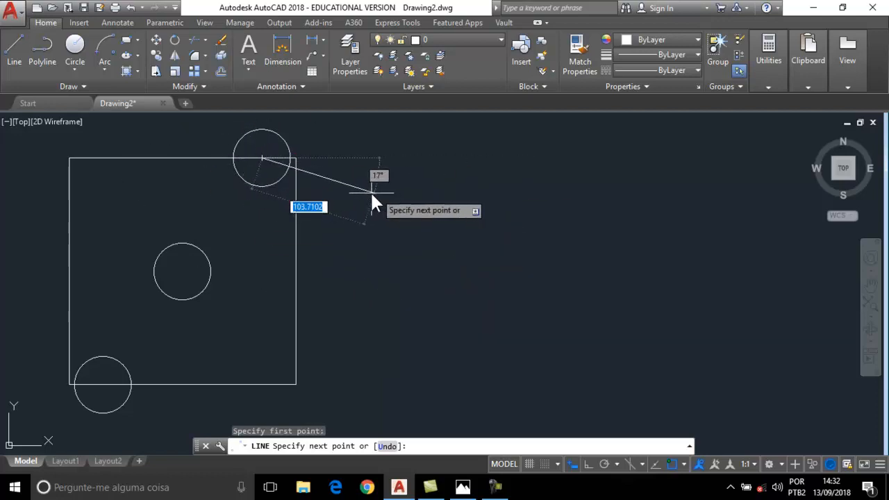
key(Escape)
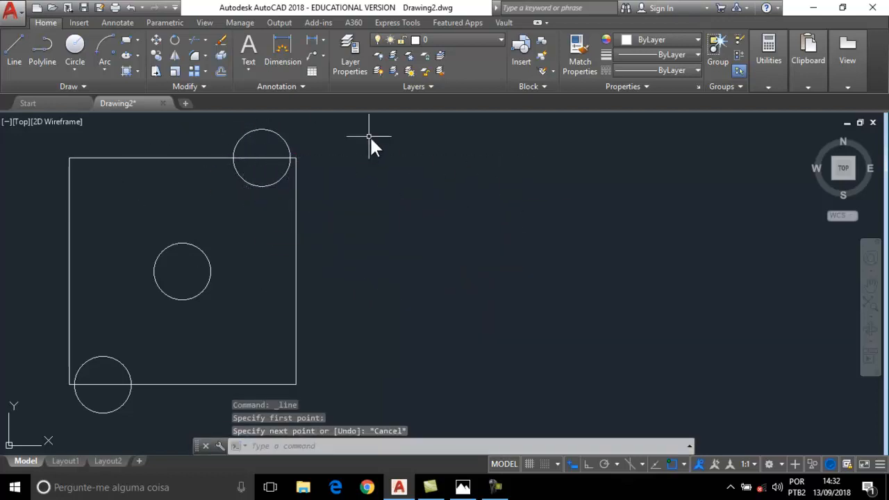
click(157, 40)
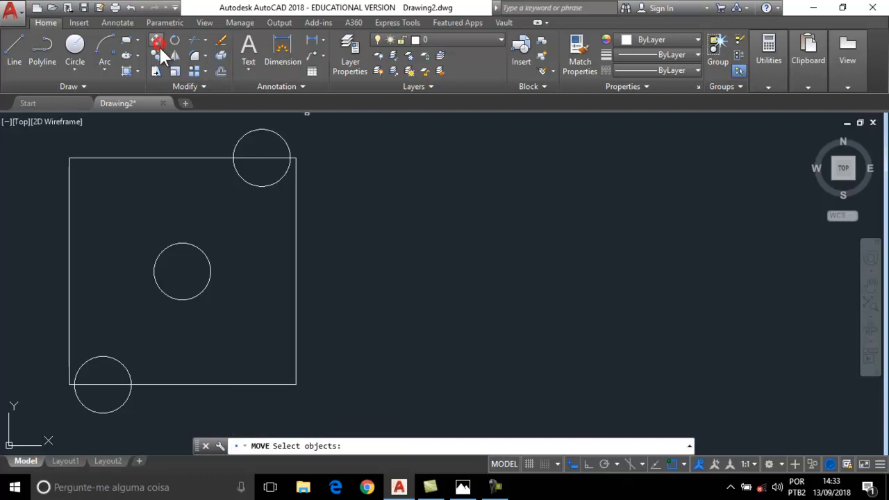
Move the top-edge circle by its centre to @-30,0 from the square's lower-right corner.
click(258, 184)
key(Return)
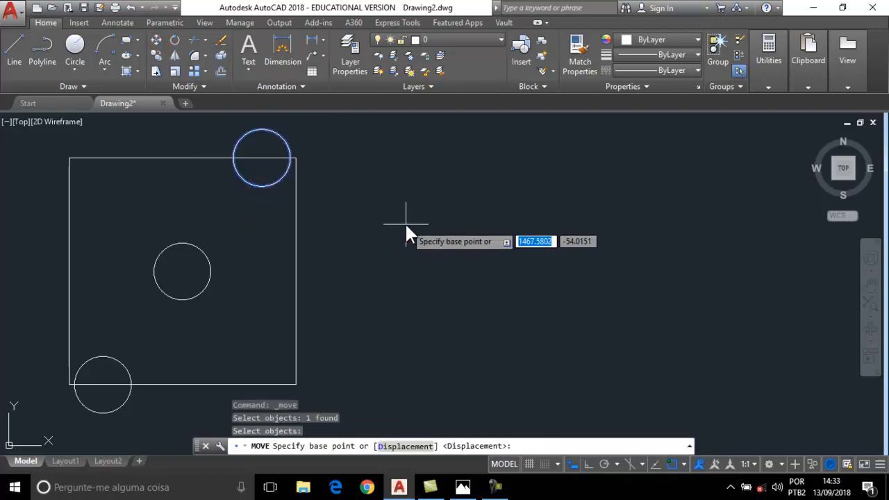
click(262, 158)
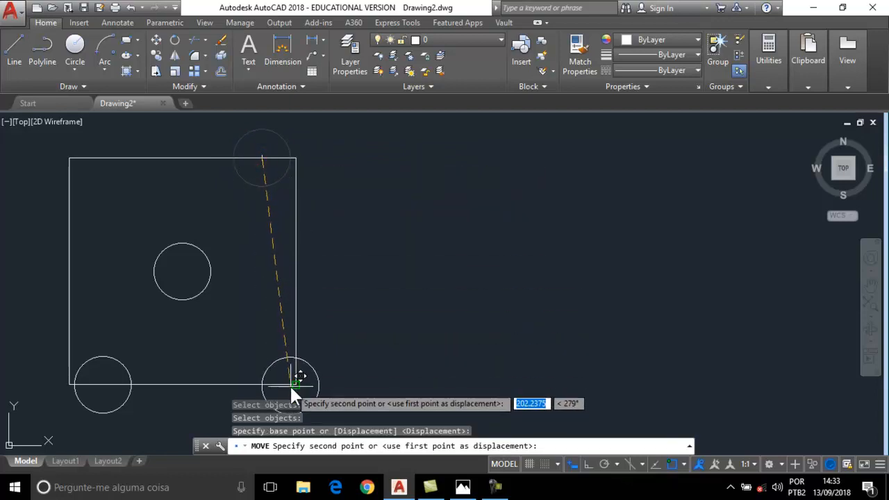
shift+right_click(425, 316)
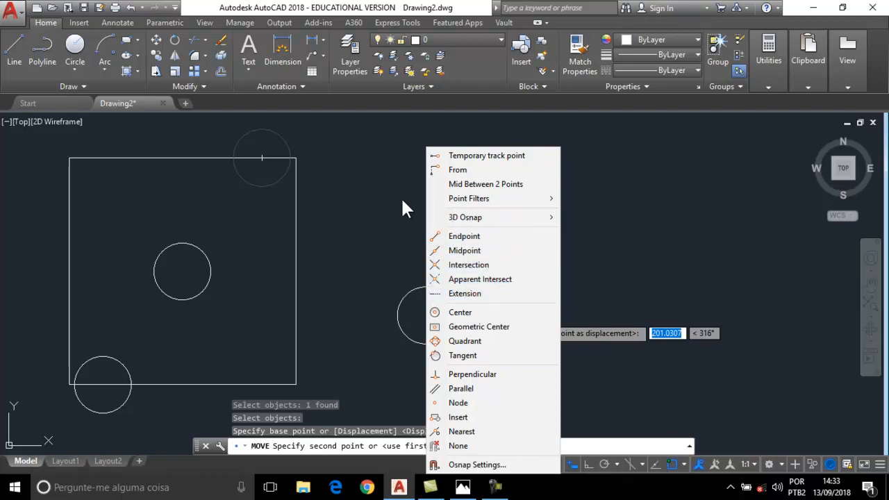
click(453, 169)
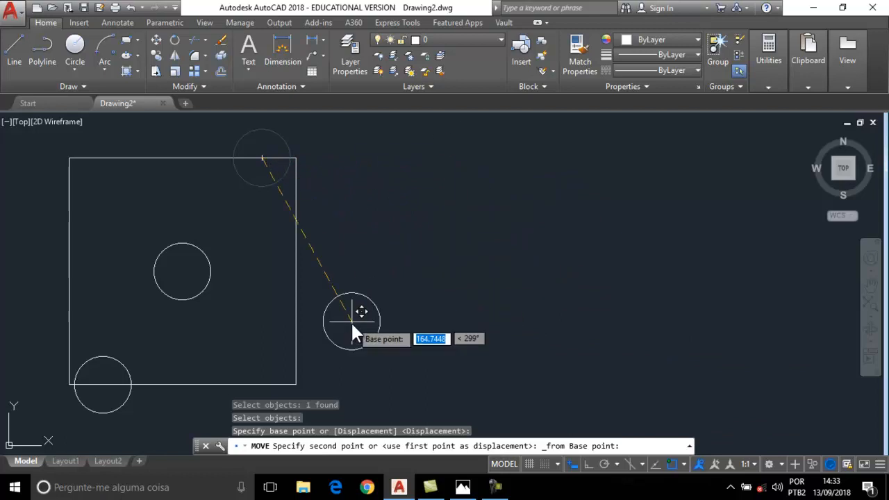
click(293, 380)
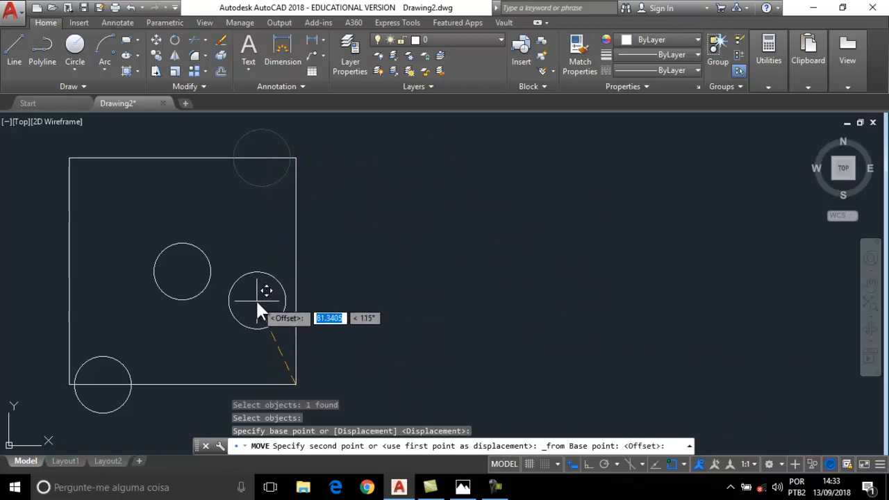
text(@-30,0)
key(Return)
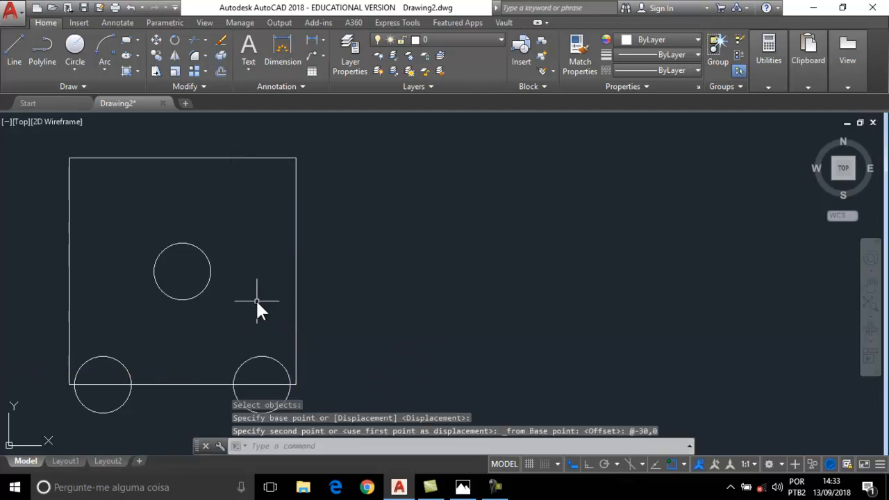
scroll(366, 247, down, 3)
middle_drag(366, 247, 368, 216)
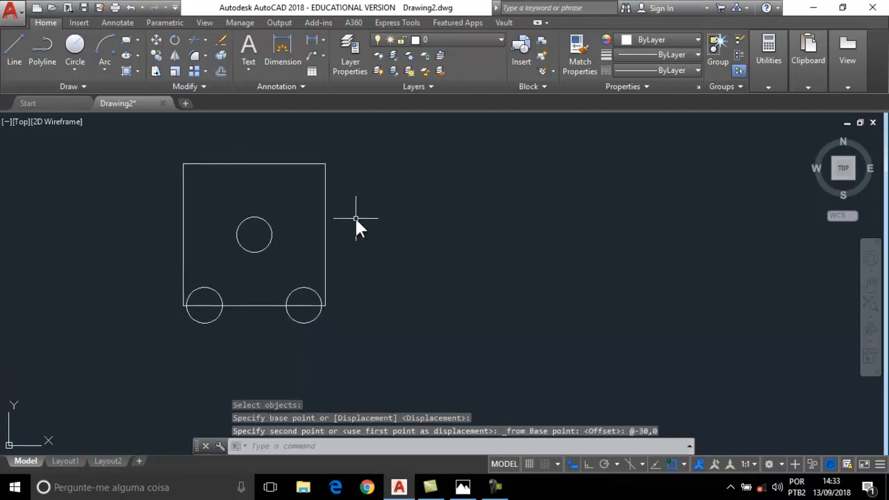
scroll(353, 217, down, 3)
scroll(361, 254, down, 2)
middle_drag(421, 270, 361, 300)
scroll(391, 282, down, 4)
mouse_move(438, 256)
middle_down()
mouse_move(415, 311)
mouse_move(341, 293)
mouse_move(344, 305)
mouse_move(314, 317)
mouse_move(323, 301)
mouse_move(280, 311)
middle_up()
scroll(391, 292, up, 2)
scroll(313, 318, down, 2)
scroll(190, 283, up, 2)
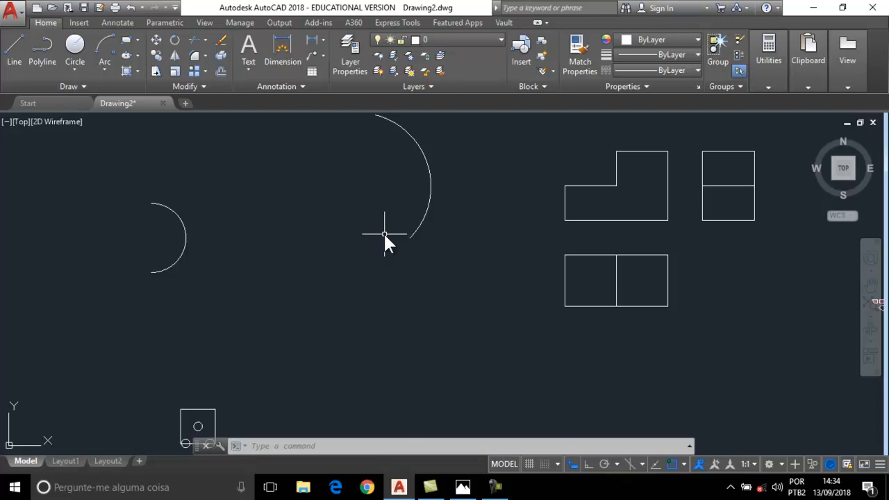
scroll(409, 233, down, 2)
scroll(414, 233, up, 2)
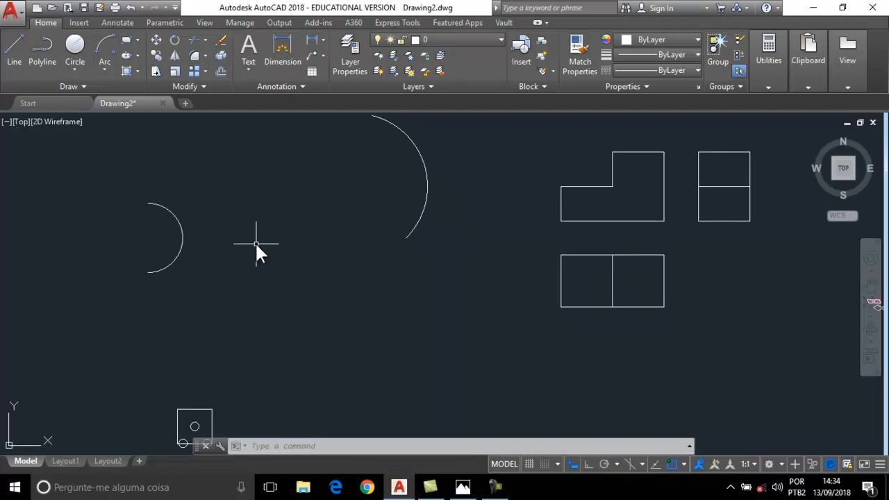
scroll(285, 236, down, 2)
scroll(285, 237, up, 2)
middle_drag(286, 236, 304, 235)
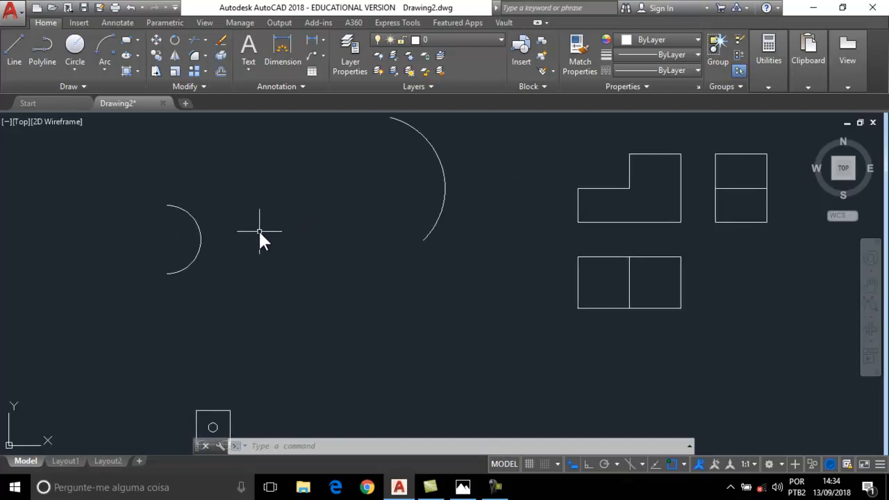